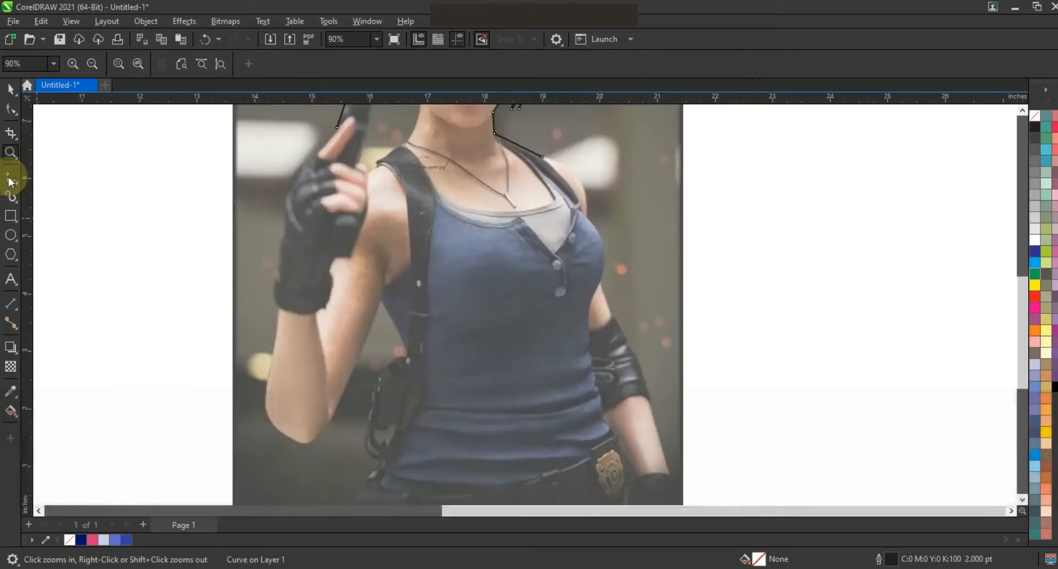
Continue tracing the straight-segment body outline from the shoulder around the torso and holster, along the raised arm and up to the gun
{"action": "key", "text": "space"}
{"action": "left_click", "coordinate": [588, 217]}
{"action": "left_click", "coordinate": [604, 286]}
{"action": "left_click", "coordinate": [630, 345]}
{"action": "left_click", "coordinate": [670, 477]}
{"action": "left_click", "coordinate": [373, 473]}
{"action": "left_click", "coordinate": [372, 423]}
{"action": "left_click", "coordinate": [407, 354]}
{"action": "left_click", "coordinate": [333, 412]}
{"action": "left_click", "coordinate": [318, 433]}
{"action": "left_click", "coordinate": [273, 357]}
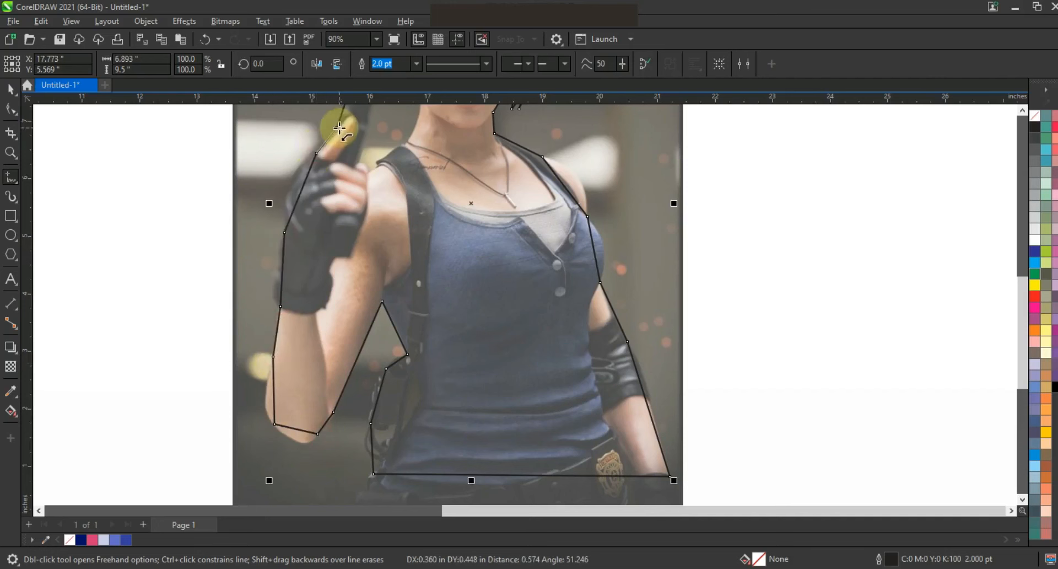
Convert the body outline's segments to curves and bend the head portion to follow the hair down to its pointed tips
{"action": "left_click", "coordinate": [10, 108]}
{"action": "key", "text": "F3"}
{"action": "key", "text": "shift+F2"}
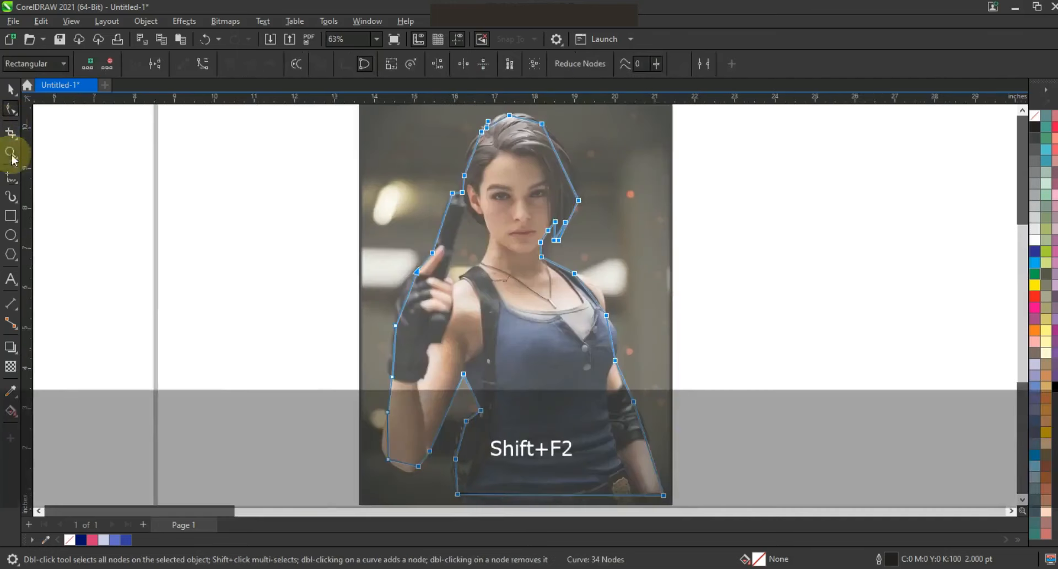
{"action": "left_click", "coordinate": [11, 153]}
{"action": "left_click", "coordinate": [757, 229]}
{"action": "key", "text": "F10"}
{"action": "left_click_drag", "start_coordinate": [780, 206], "coordinate": [772, 203]}
{"action": "left_click", "coordinate": [799, 161]}
{"action": "left_click_drag", "start_coordinate": [824, 160], "coordinate": [870, 143]}
{"action": "left_click_drag", "start_coordinate": [926, 217], "coordinate": [939, 209]}
{"action": "mouse_move", "coordinate": [942, 312]}
{"action": "left_mouse_down"}
{"action": "mouse_move", "coordinate": [935, 334]}
{"action": "mouse_move", "coordinate": [911, 328]}
{"action": "left_mouse_up"}
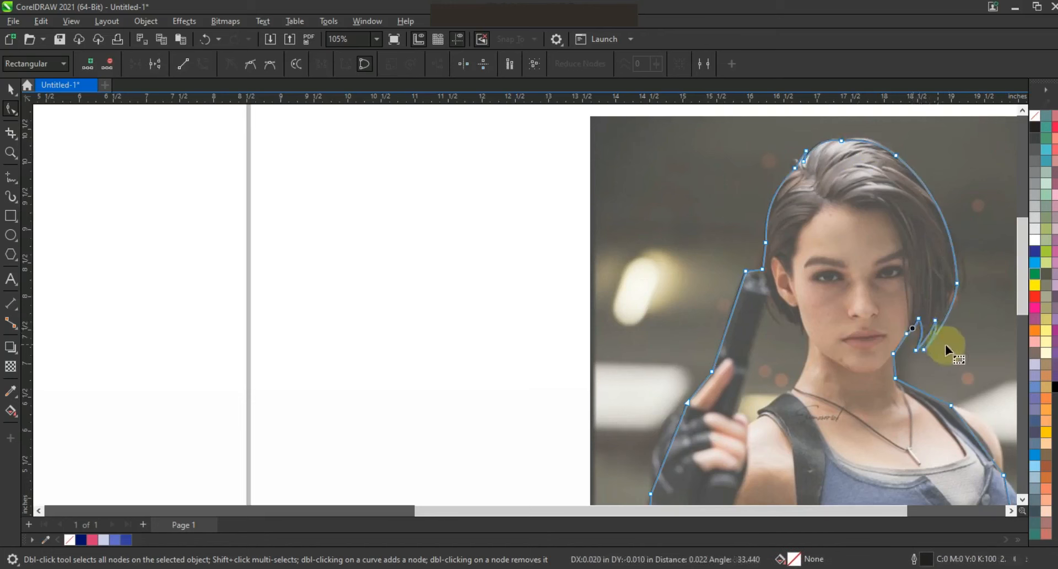
Bend the outline segments to follow the bare shoulder, the gloved hand and the end of the gun
{"action": "left_click", "coordinate": [9, 151]}
{"action": "left_click_drag", "start_coordinate": [726, 284], "coordinate": [1039, 477]}
{"action": "left_click", "coordinate": [11, 109]}
{"action": "key", "text": "F3"}
{"action": "key", "text": "F3"}
{"action": "left_click", "coordinate": [12, 152]}
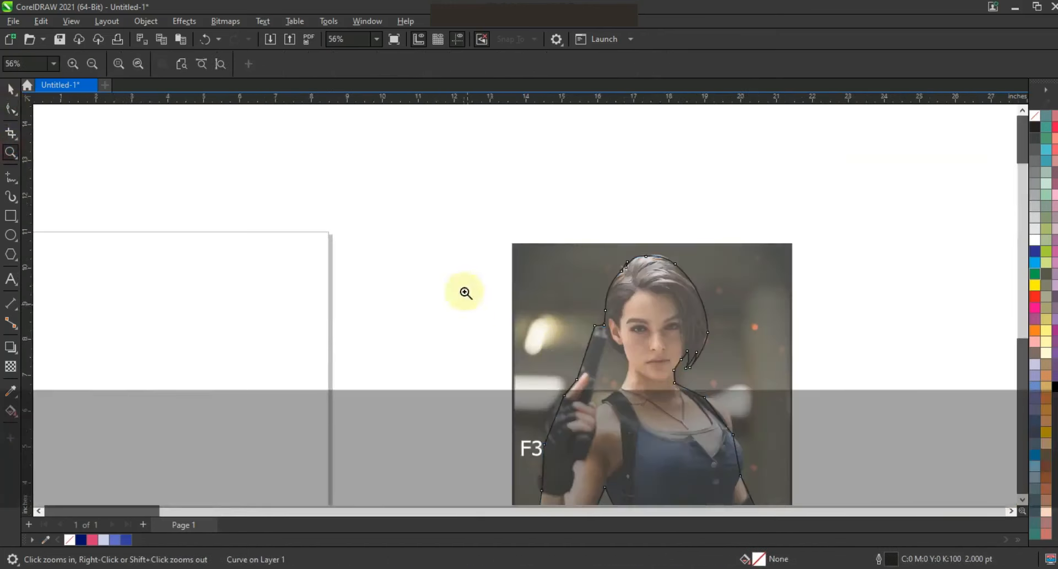
{"action": "left_click_drag", "start_coordinate": [464, 291], "coordinate": [795, 448]}
{"action": "left_click", "coordinate": [11, 109]}
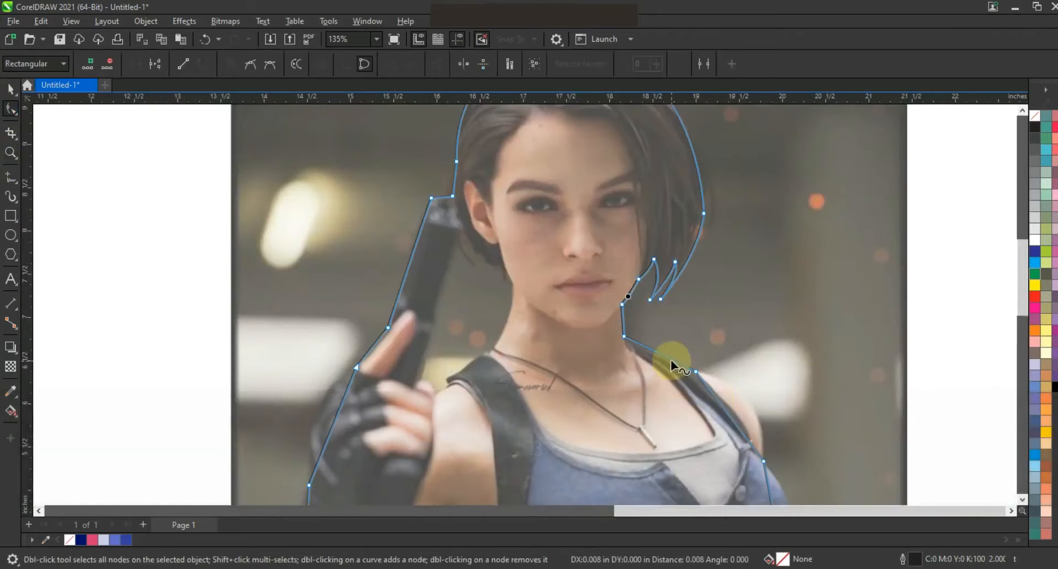
{"action": "left_click_drag", "start_coordinate": [728, 414], "coordinate": [746, 403]}
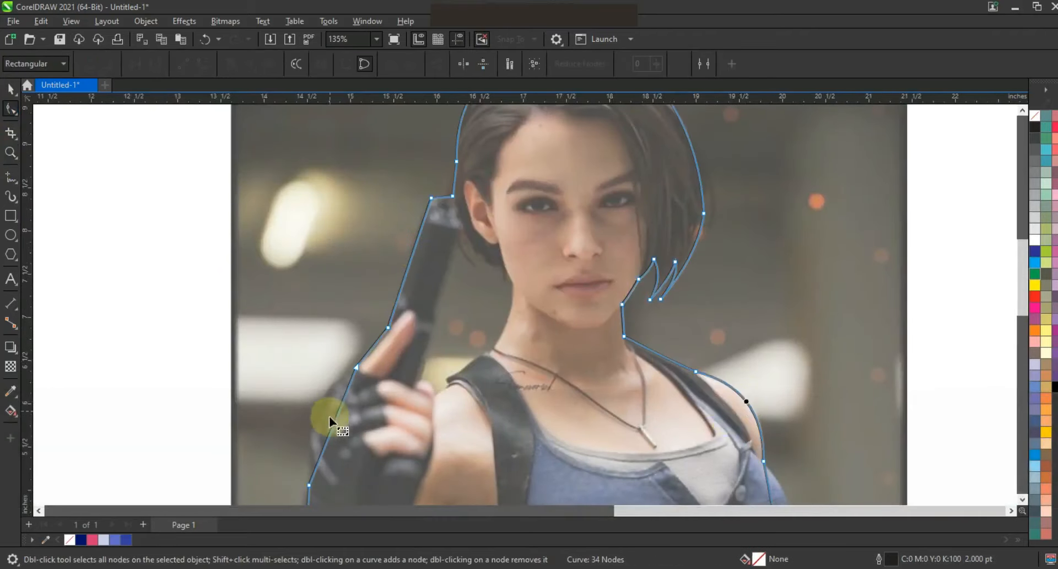
{"action": "left_click_drag", "start_coordinate": [329, 416], "coordinate": [312, 420]}
{"action": "left_click_drag", "start_coordinate": [440, 197], "coordinate": [452, 183]}
Curve the outline along the side of the chest and the lowered arm with the elbow pad
{"action": "key", "text": "F3"}
{"action": "left_click", "coordinate": [11, 153]}
{"action": "key", "text": "F3"}
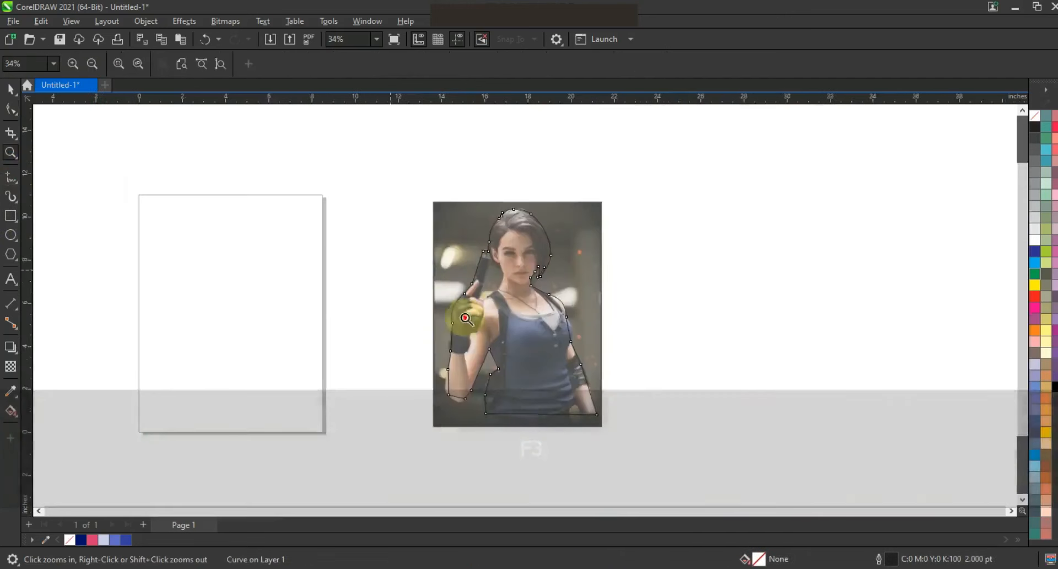
{"action": "left_click_drag", "start_coordinate": [396, 276], "coordinate": [675, 429]}
{"action": "left_click", "coordinate": [11, 108]}
{"action": "left_click_drag", "start_coordinate": [610, 254], "coordinate": [606, 249]}
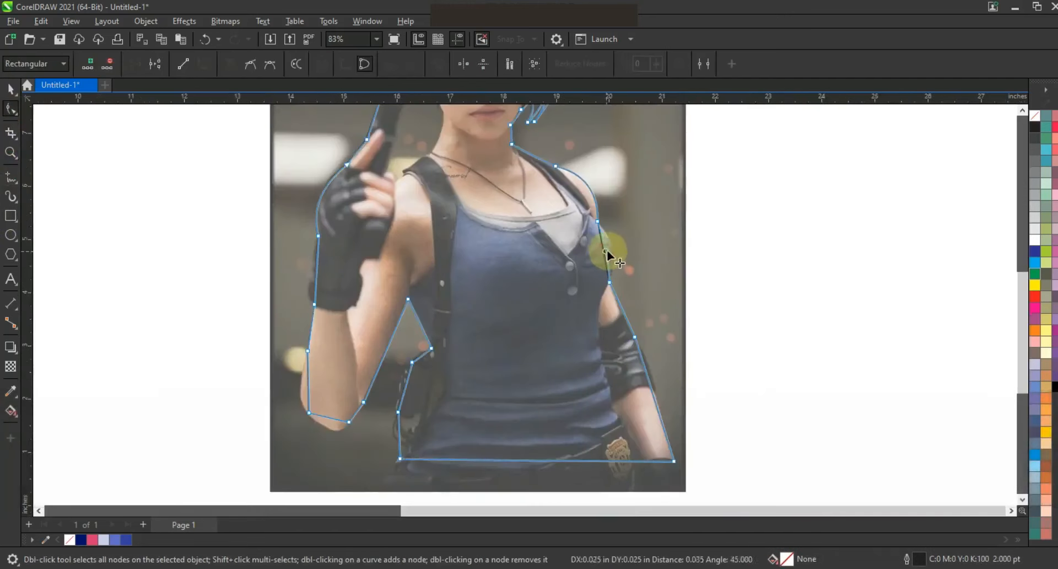
{"action": "left_click", "coordinate": [622, 314]}
{"action": "left_click_drag", "start_coordinate": [643, 372], "coordinate": [646, 372]}
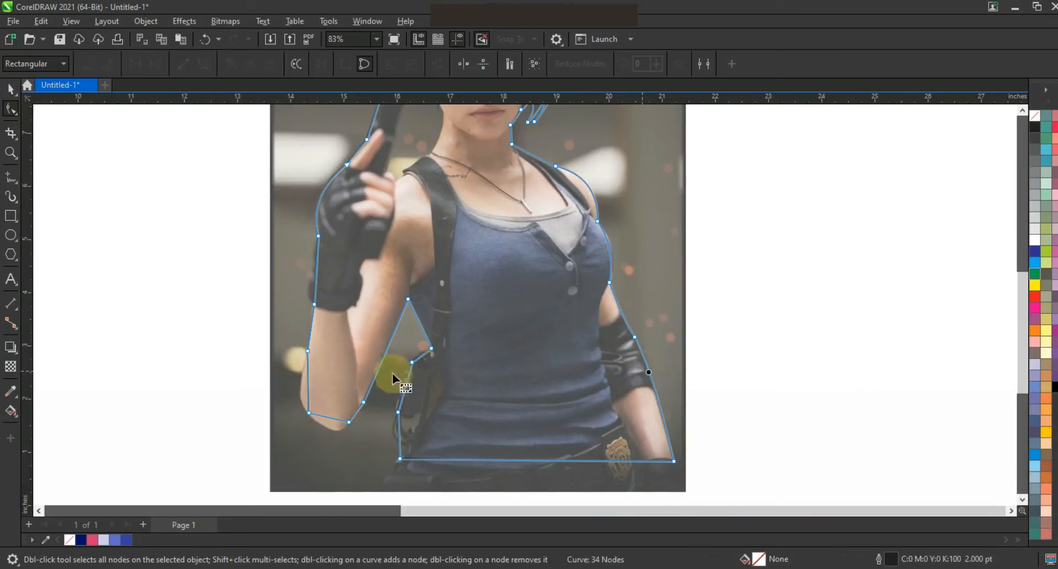
Curve the outline around the holster, the underarm gap and the raised arm's elbow, and deselect the curve
{"action": "left_click_drag", "start_coordinate": [395, 428], "coordinate": [390, 427]}
{"action": "left_click", "coordinate": [398, 447]}
{"action": "left_click_drag", "start_coordinate": [407, 381], "coordinate": [405, 382]}
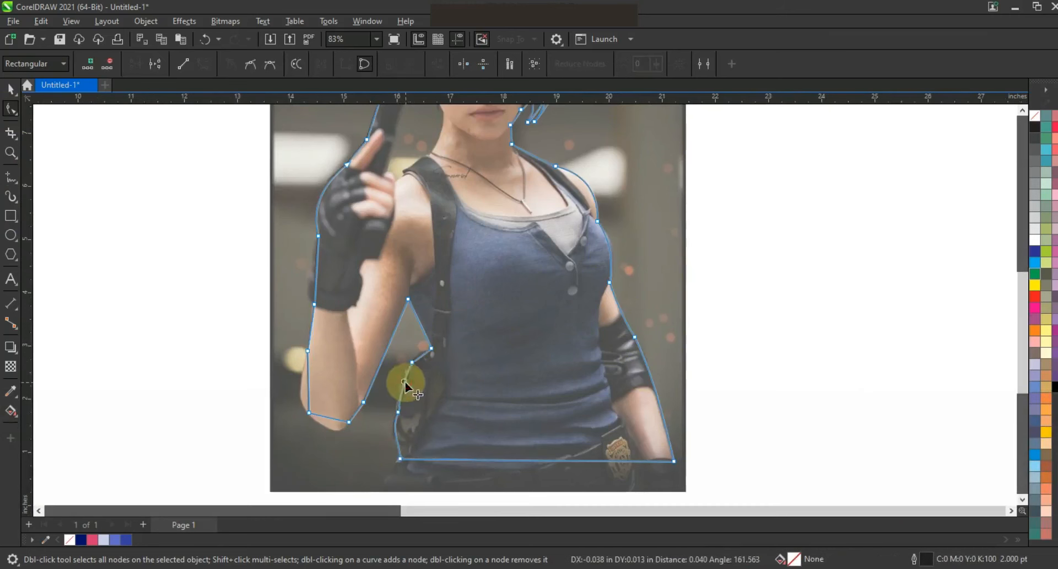
{"action": "left_click_drag", "start_coordinate": [420, 322], "coordinate": [420, 321]}
{"action": "left_click_drag", "start_coordinate": [341, 414], "coordinate": [332, 424]}
{"action": "key", "text": "ctrl+z"}
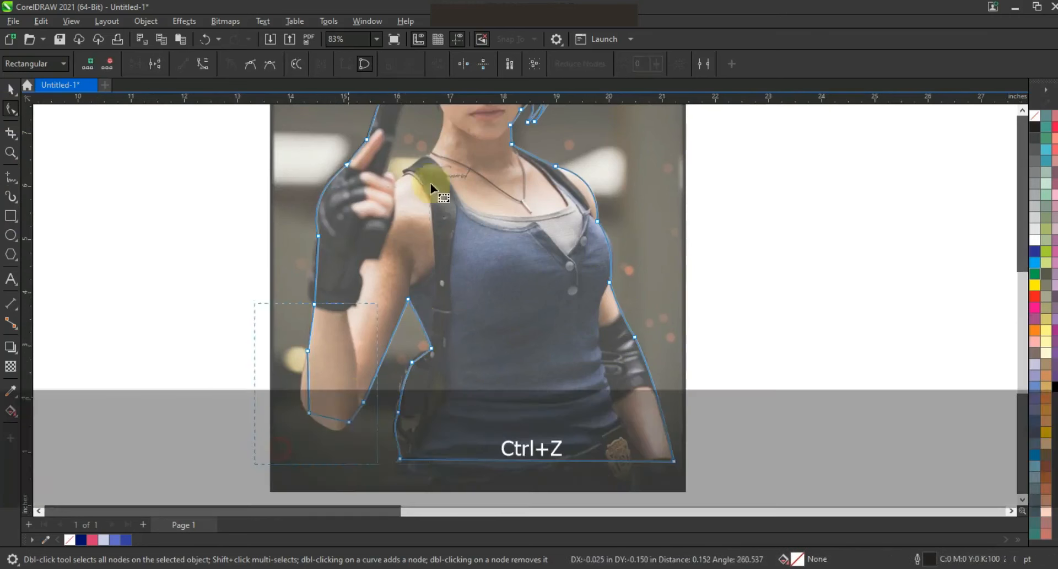
{"action": "key", "text": "Escape"}
{"action": "left_click_drag", "start_coordinate": [308, 395], "coordinate": [330, 428]}
{"action": "left_click", "coordinate": [363, 401]}
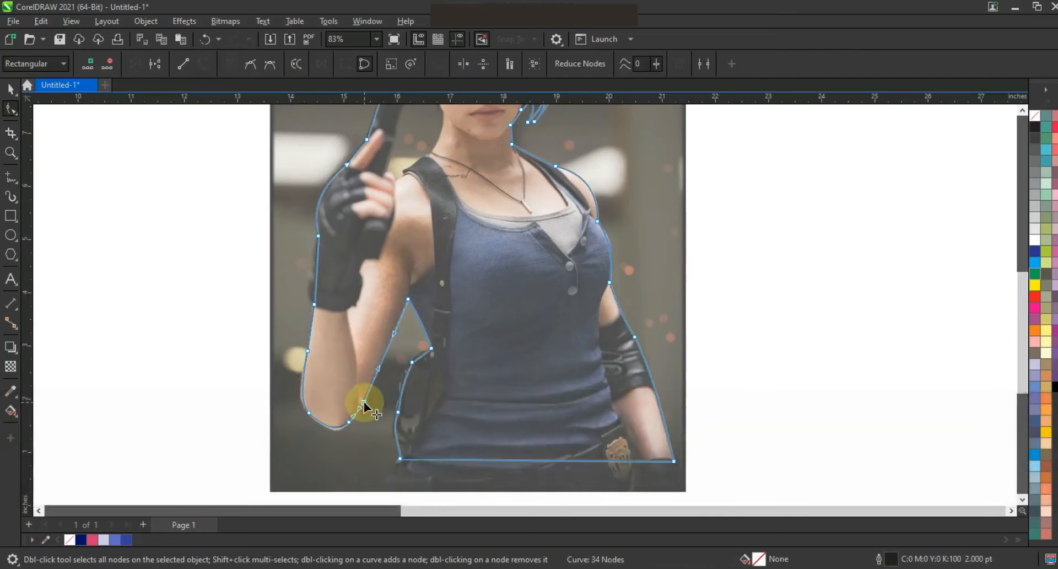
{"action": "left_click", "coordinate": [11, 92]}
{"action": "scroll", "coordinate": [558, 315], "scroll_direction": "down", "scroll_amount": 1}
{"action": "key", "text": "Escape"}
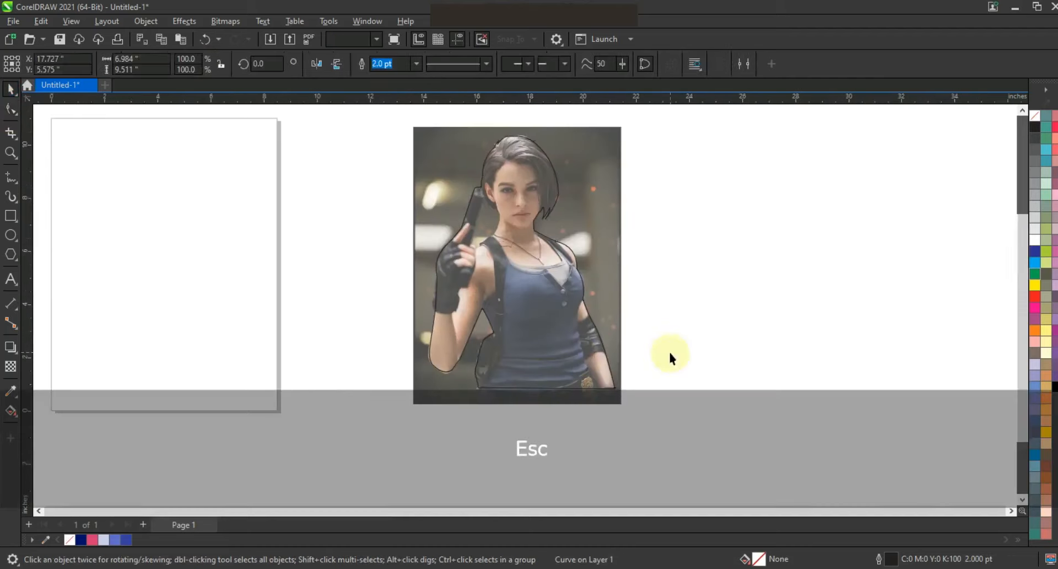
Trace a closed straight-segment shape around the background gap between the gun, hair, neck and shoulder
{"action": "left_click", "coordinate": [11, 151]}
{"action": "left_click_drag", "start_coordinate": [438, 166], "coordinate": [571, 263]}
{"action": "key", "text": "F5"}
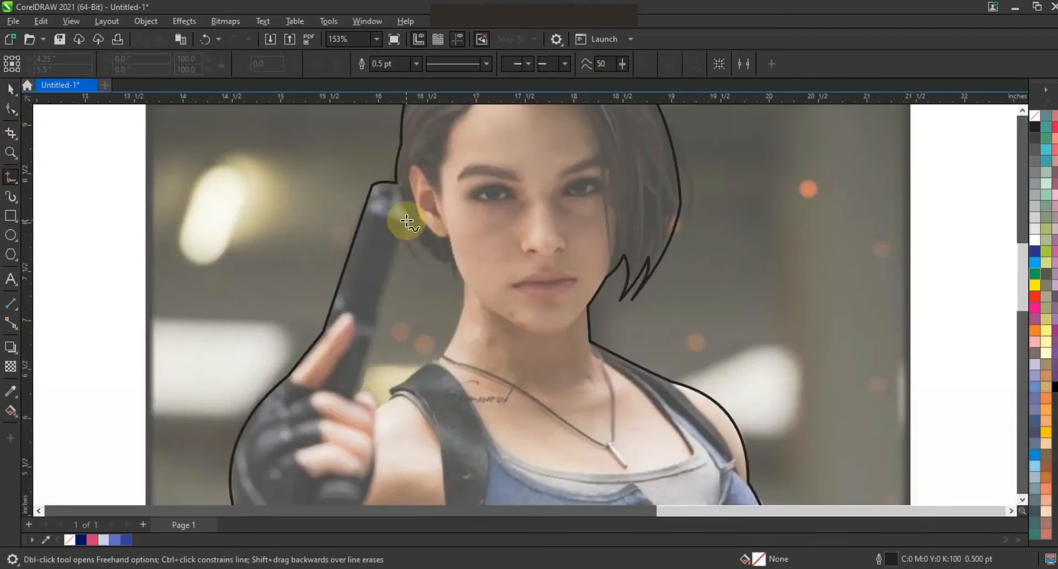
{"action": "left_click", "coordinate": [446, 259]}
{"action": "left_click", "coordinate": [462, 277]}
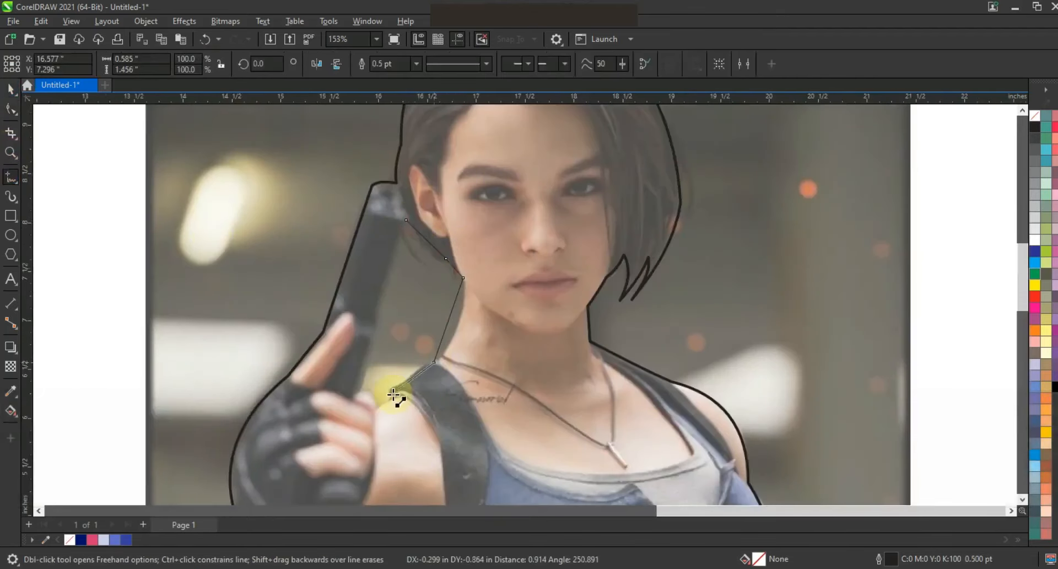
{"action": "left_click", "coordinate": [360, 390]}
{"action": "left_click", "coordinate": [406, 221]}
Convert the gap shape's segments to curves and bend them to follow the hair, neck, shoulder and hand
{"action": "key", "text": "F10"}
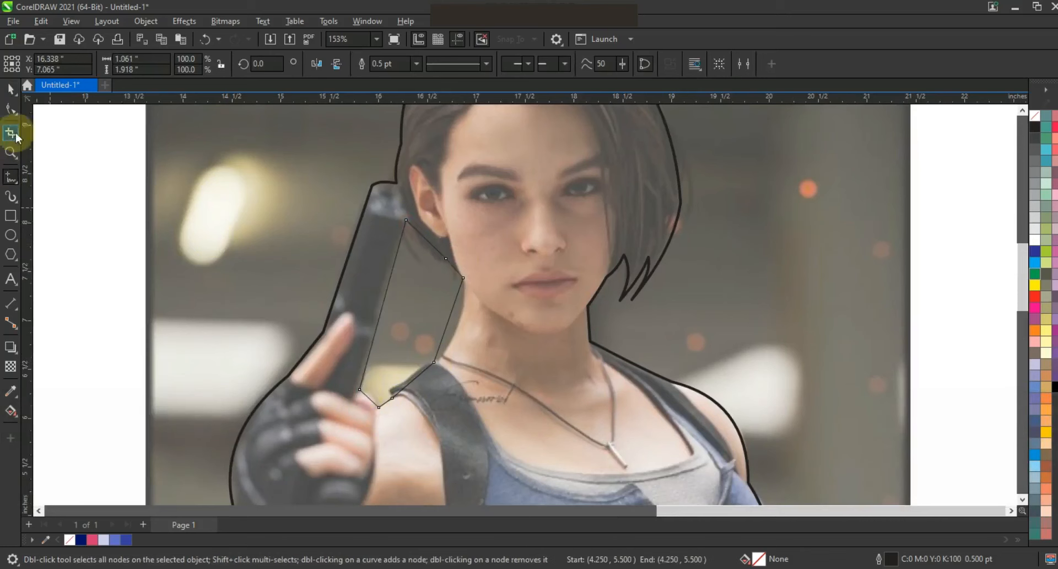
{"action": "key", "text": "shift+F2"}
{"action": "left_click_drag", "start_coordinate": [597, 332], "coordinate": [619, 335]}
{"action": "left_click_drag", "start_coordinate": [581, 178], "coordinate": [570, 180]}
{"action": "left_click_drag", "start_coordinate": [439, 467], "coordinate": [487, 456]}
{"action": "mouse_move", "coordinate": [542, 428]}
{"action": "left_mouse_down"}
{"action": "mouse_move", "coordinate": [548, 410]}
{"action": "mouse_move", "coordinate": [518, 429]}
{"action": "left_mouse_up"}
{"action": "left_click", "coordinate": [623, 364]}
{"action": "left_click", "coordinate": [613, 213]}
{"action": "left_click", "coordinate": [630, 233]}
Select the gap shape together with the body outline and combine them into one curve
{"action": "left_click", "coordinate": [8, 91]}
{"action": "key", "text": "F3"}
{"action": "key", "text": "F3"}
{"action": "key", "text": "F3"}
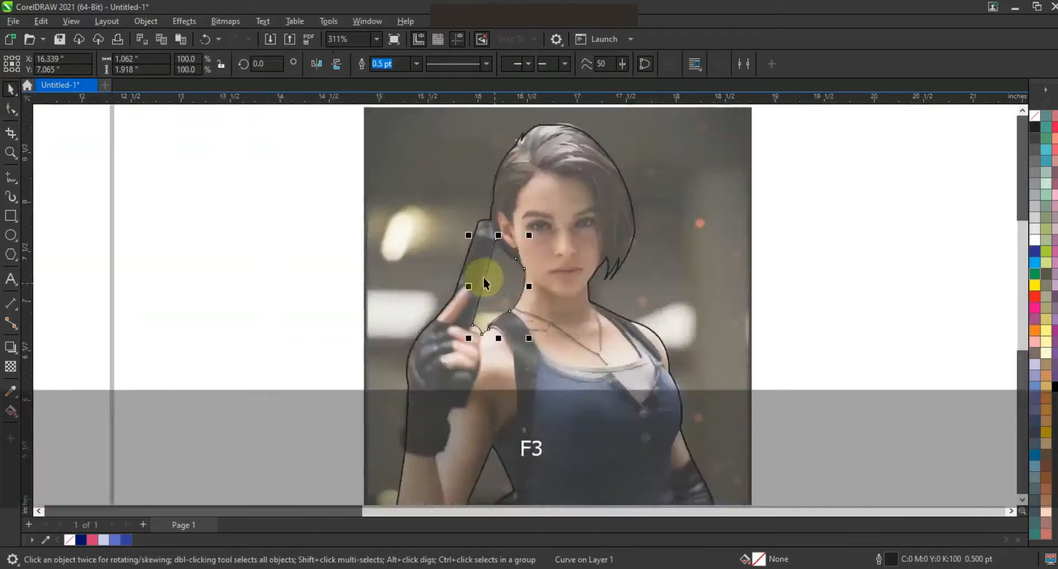
{"action": "left_click", "coordinate": [558, 249], "text": "shift"}
{"action": "left_click", "coordinate": [359, 65]}
Move the combined outline aside from the photo to check it, and undo the move
{"action": "left_click", "coordinate": [536, 305]}
{"action": "left_click", "coordinate": [541, 292]}
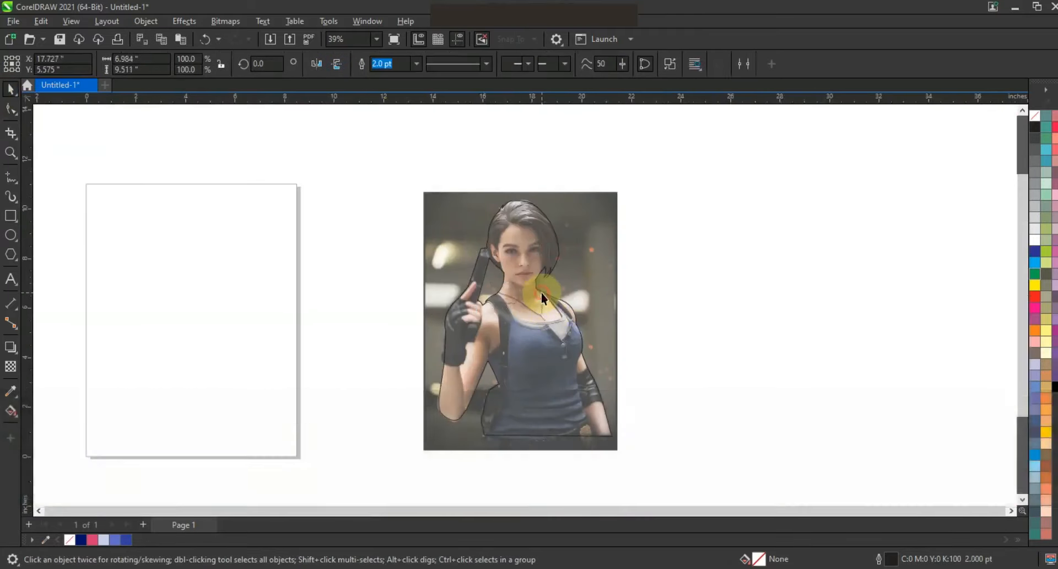
{"action": "left_click_drag", "start_coordinate": [541, 292], "coordinate": [710, 317]}
{"action": "key", "text": "ctrl+z"}
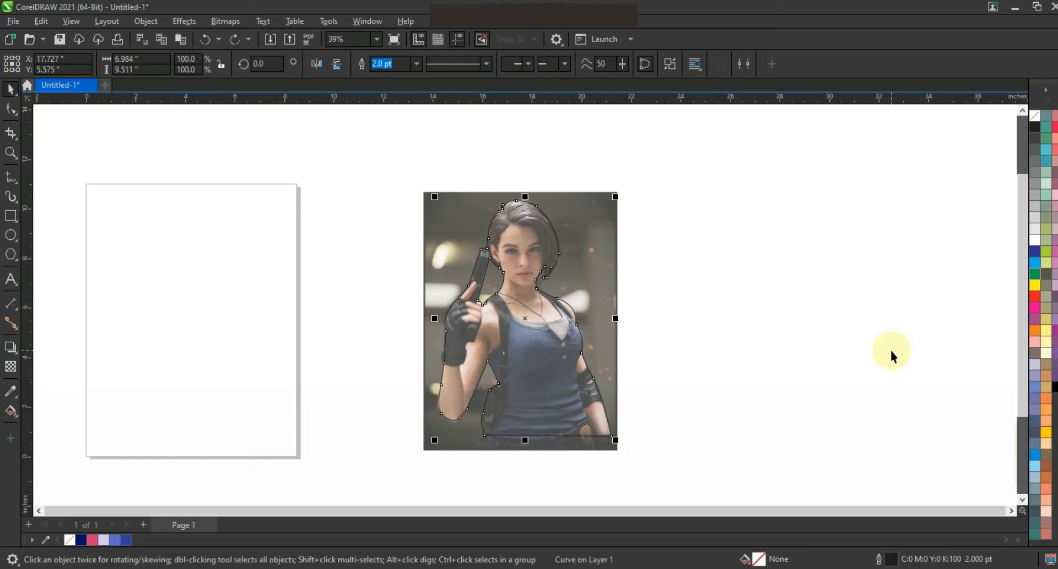
Trace a new 0.5 pt line from the hair beside the jaw over the forehead hairline, around the ear and down to the neck
{"action": "left_click", "coordinate": [16, 157]}
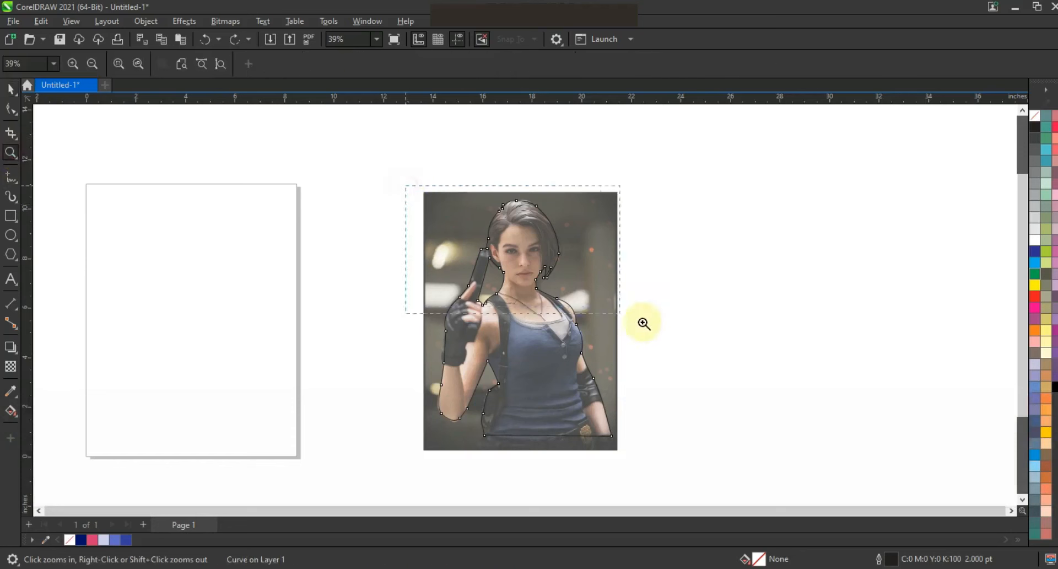
{"action": "left_click", "coordinate": [632, 317]}
{"action": "left_click_drag", "start_coordinate": [278, 141], "coordinate": [727, 419]}
{"action": "left_click", "coordinate": [11, 177]}
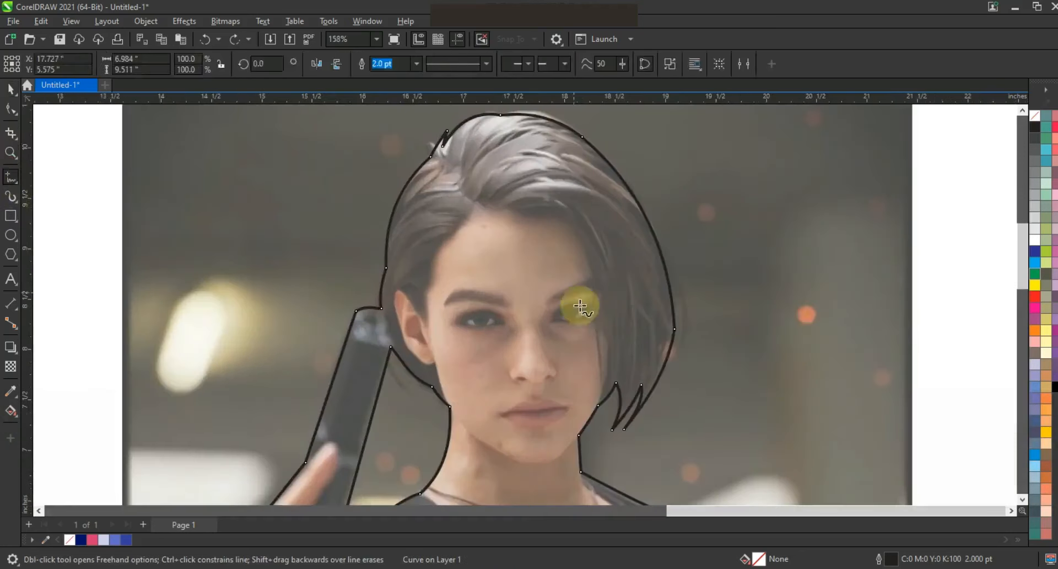
{"action": "key", "text": "Escape"}
{"action": "left_click", "coordinate": [599, 413]}
{"action": "double_click", "coordinate": [581, 240]}
{"action": "double_click", "coordinate": [473, 197]}
{"action": "double_click", "coordinate": [424, 278]}
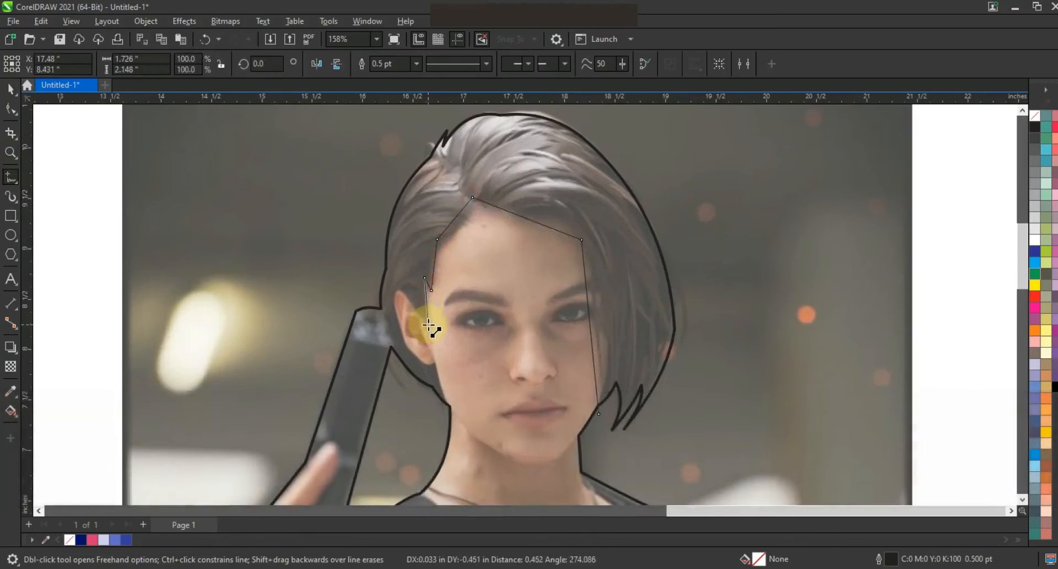
{"action": "double_click", "coordinate": [398, 310]}
{"action": "double_click", "coordinate": [445, 434]}
Convert the face line to curves and bend its segments along the hair beside the cheek, the forehead and the temple
{"action": "left_click", "coordinate": [10, 109]}
{"action": "key", "text": "F3"}
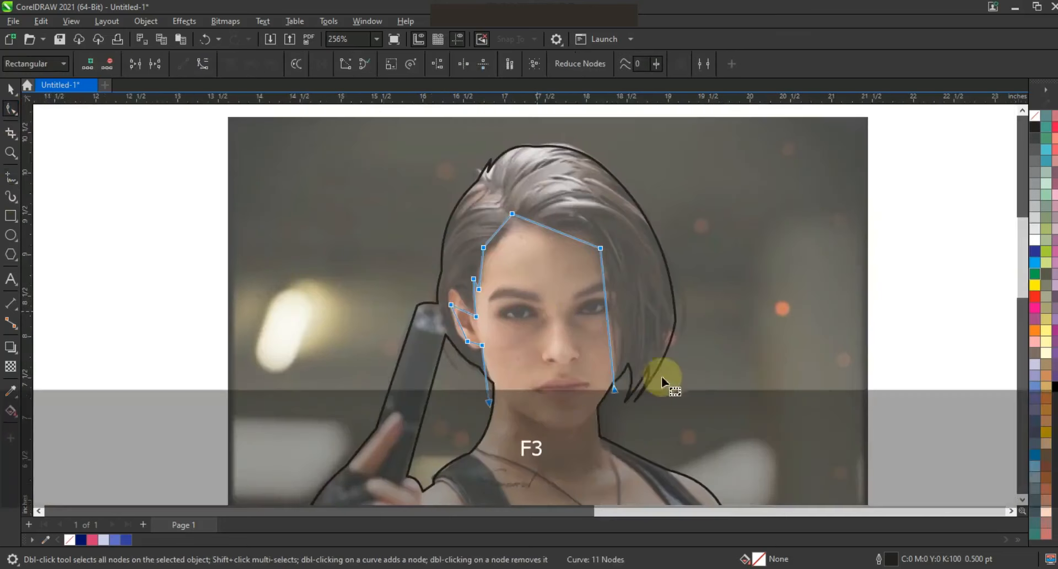
{"action": "left_click_drag", "start_coordinate": [609, 342], "coordinate": [628, 325]}
{"action": "left_click", "coordinate": [573, 241]}
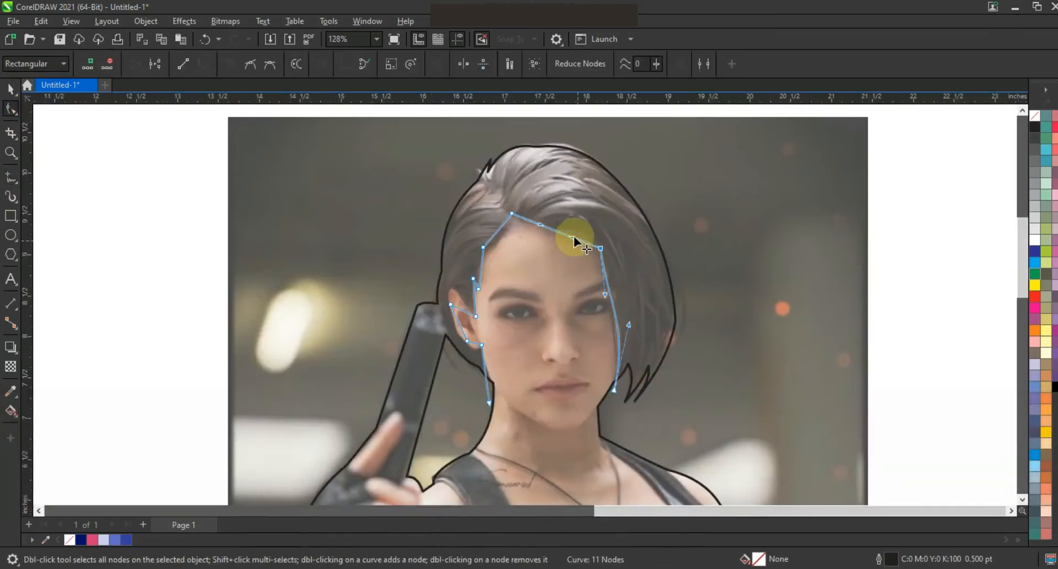
{"action": "mouse_move", "coordinate": [586, 210]}
{"action": "left_mouse_down"}
{"action": "mouse_move", "coordinate": [558, 245]}
{"action": "mouse_move", "coordinate": [536, 240]}
{"action": "mouse_move", "coordinate": [579, 203]}
{"action": "left_mouse_up"}
{"action": "left_click", "coordinate": [499, 230]}
{"action": "left_click_drag", "start_coordinate": [480, 268], "coordinate": [475, 268]}
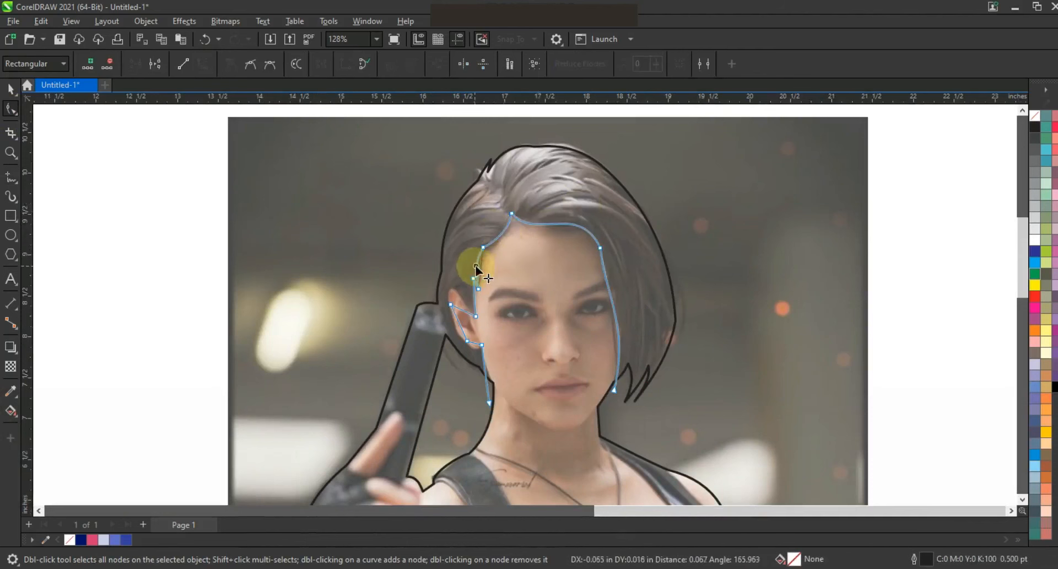
Bend the face line's segments around the ear and down the jaw to the neck
{"action": "left_click", "coordinate": [475, 300]}
{"action": "mouse_move", "coordinate": [467, 311]}
{"action": "left_mouse_down"}
{"action": "mouse_move", "coordinate": [463, 333]}
{"action": "mouse_move", "coordinate": [451, 293]}
{"action": "left_mouse_up"}
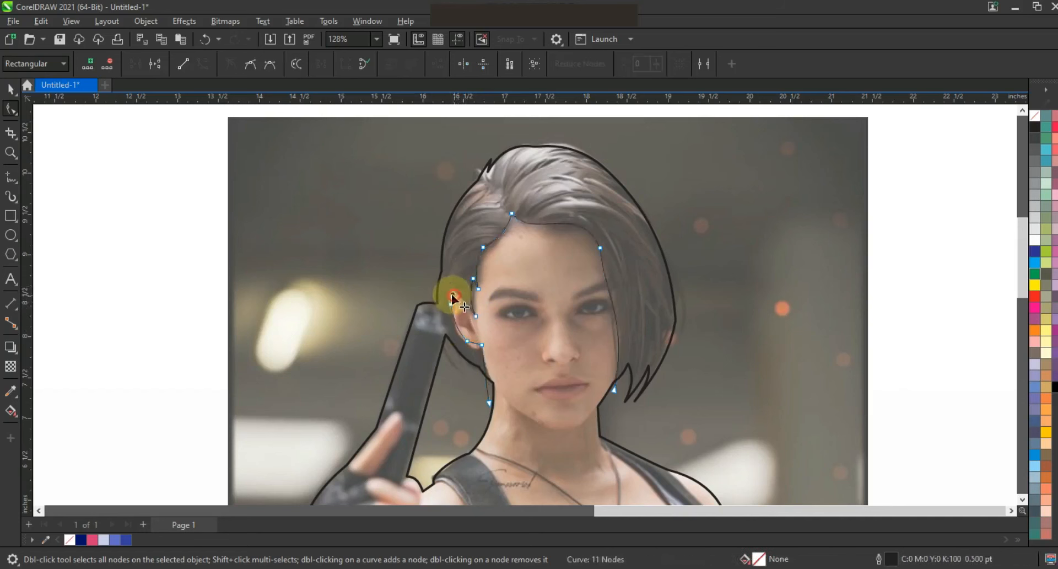
{"action": "left_click_drag", "start_coordinate": [473, 342], "coordinate": [474, 344]}
{"action": "left_click", "coordinate": [492, 399]}
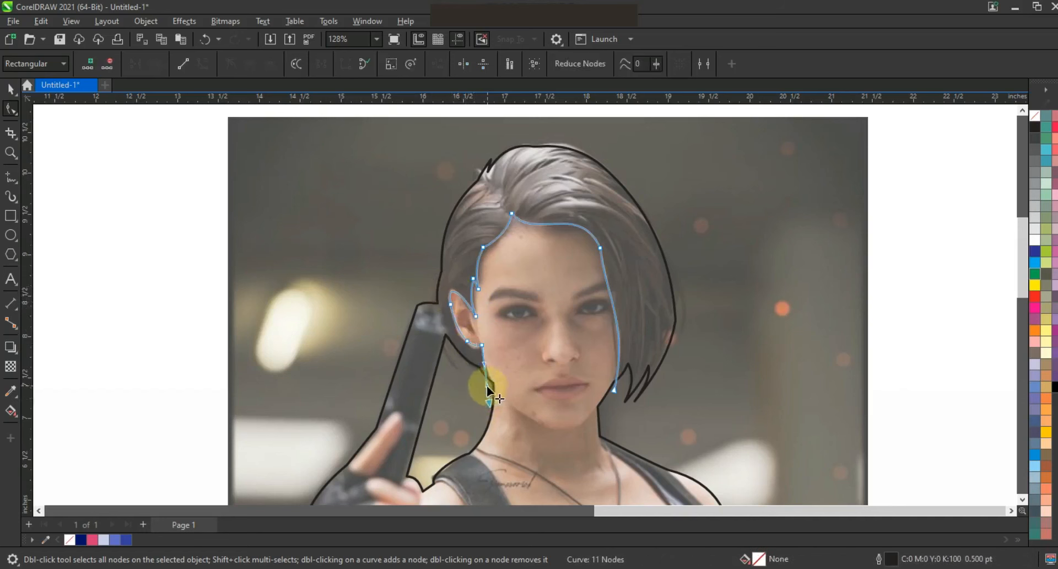
{"action": "mouse_move", "coordinate": [497, 387]}
{"action": "left_mouse_down"}
{"action": "mouse_move", "coordinate": [481, 366]}
{"action": "mouse_move", "coordinate": [506, 383]}
{"action": "left_mouse_up"}
Extend the face line down the neck, along the tank top's neckline and back up to its starting point to close the shape
{"action": "key", "text": "F3"}
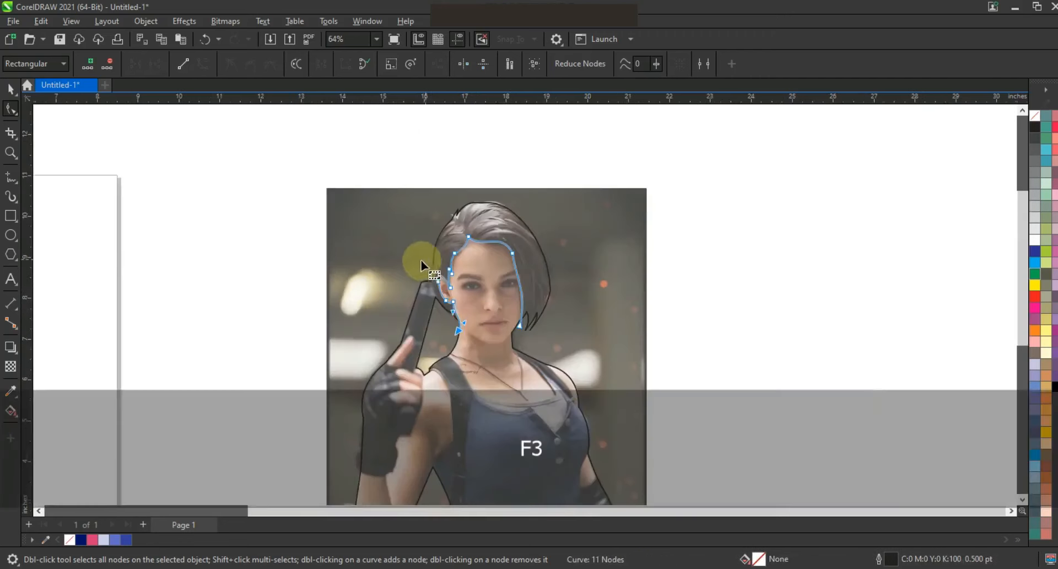
{"action": "left_click", "coordinate": [13, 154]}
{"action": "key", "text": "F3"}
{"action": "left_click_drag", "start_coordinate": [625, 434], "coordinate": [427, 260]}
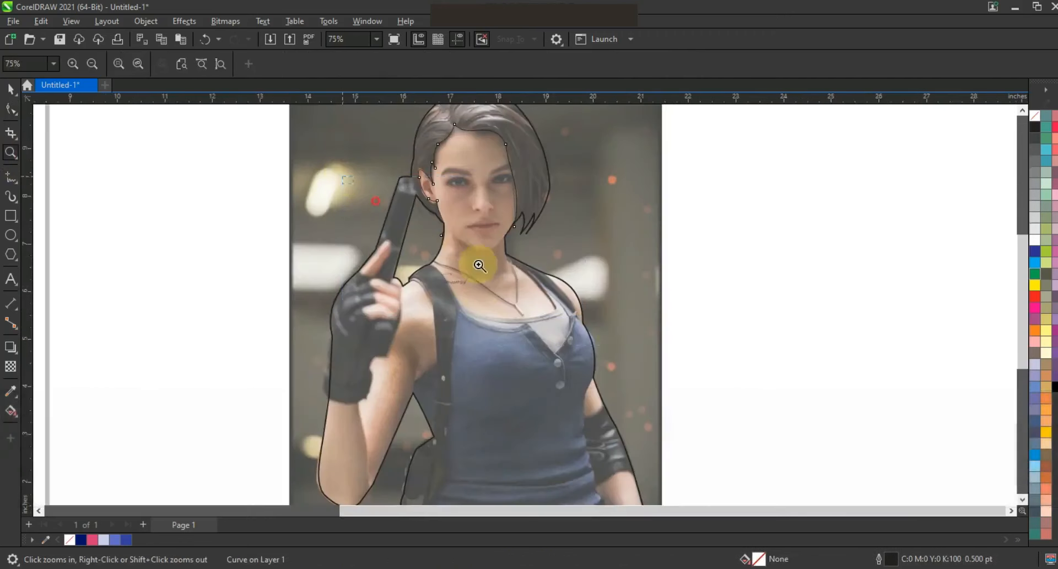
{"action": "left_click_drag", "start_coordinate": [692, 378], "coordinate": [689, 377]}
{"action": "left_click", "coordinate": [11, 178]}
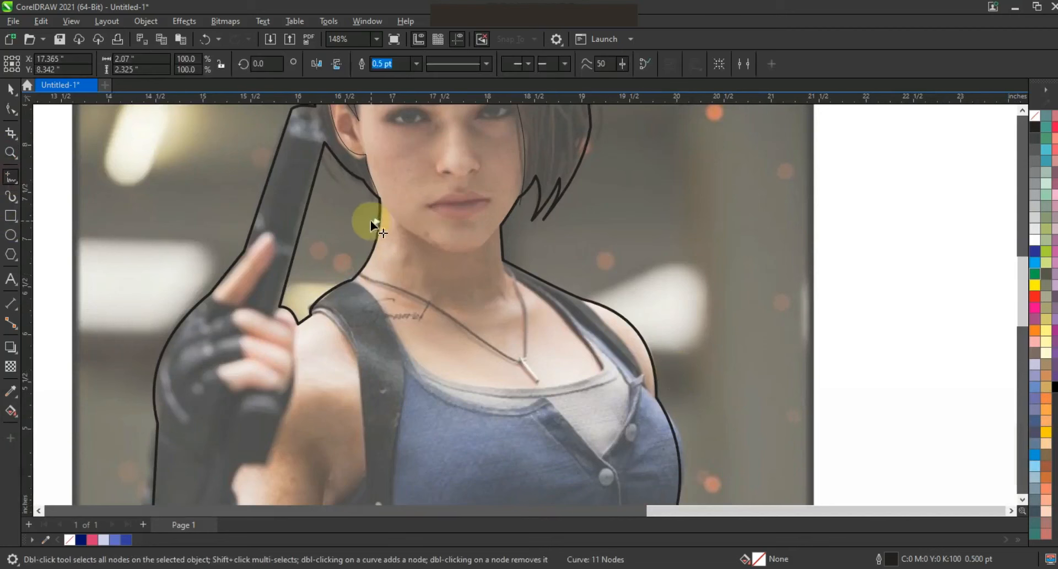
{"action": "key", "text": "space"}
{"action": "key", "text": "space"}
{"action": "key", "text": "space"}
{"action": "key", "text": "space"}
{"action": "left_click", "coordinate": [374, 223]}
{"action": "left_click", "coordinate": [352, 276]}
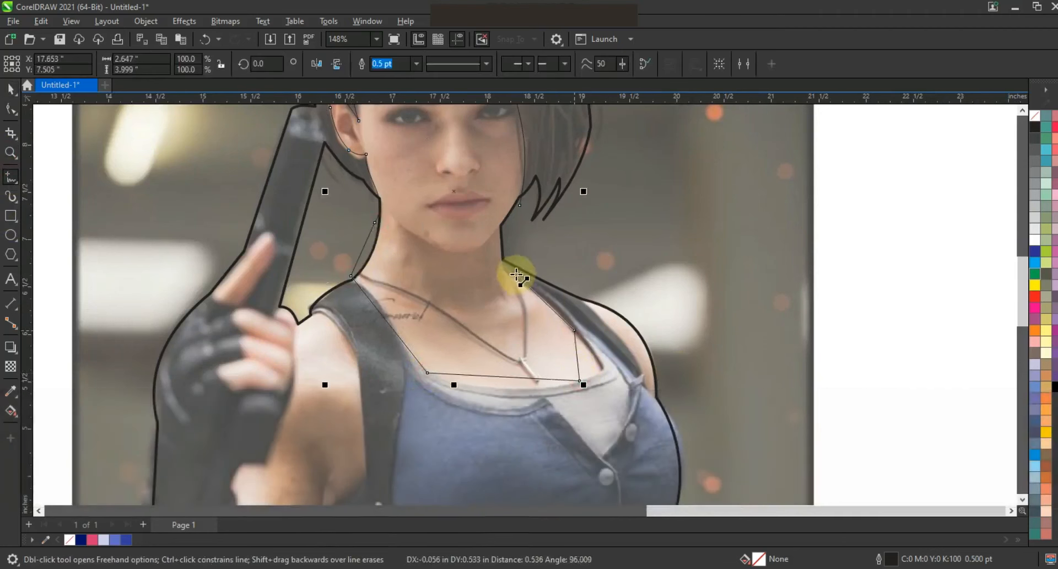
{"action": "left_click", "coordinate": [519, 211]}
Convert the added neck segments to curves and bend them along the tank top's neckline and shoulder strap
{"action": "left_click", "coordinate": [11, 108]}
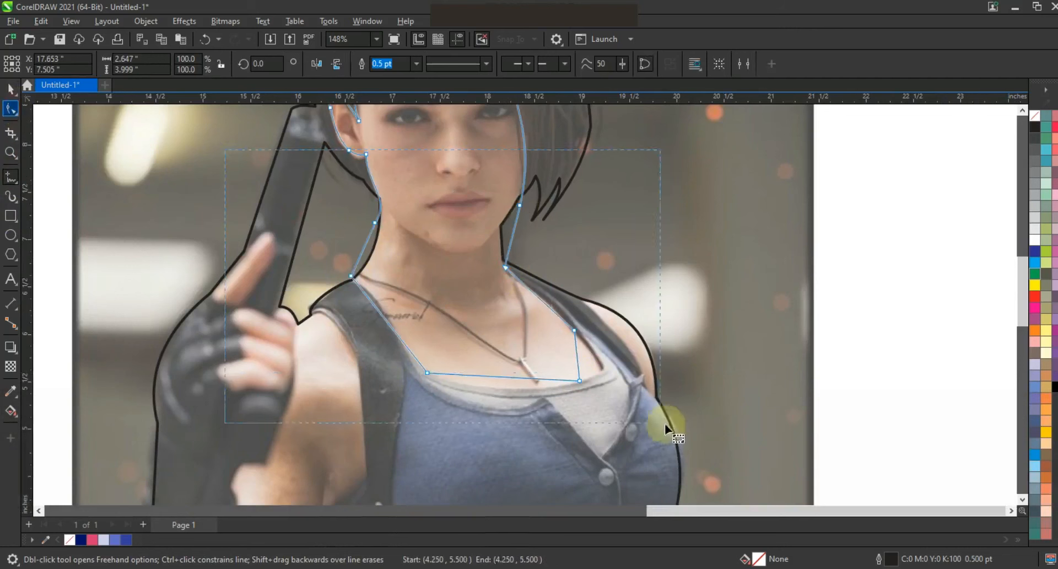
{"action": "left_click_drag", "start_coordinate": [467, 378], "coordinate": [484, 382]}
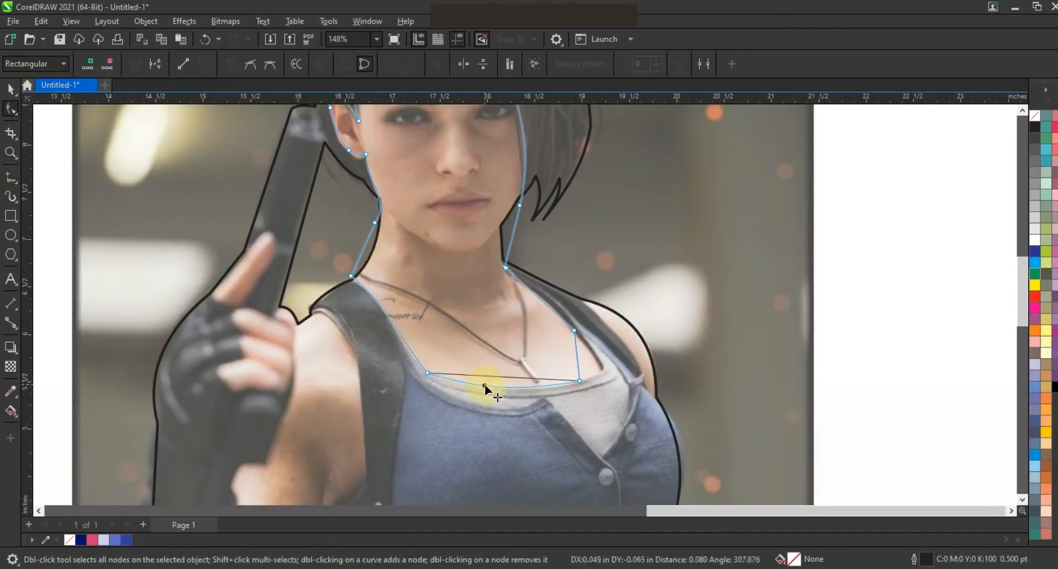
{"action": "left_click_drag", "start_coordinate": [579, 364], "coordinate": [587, 364]}
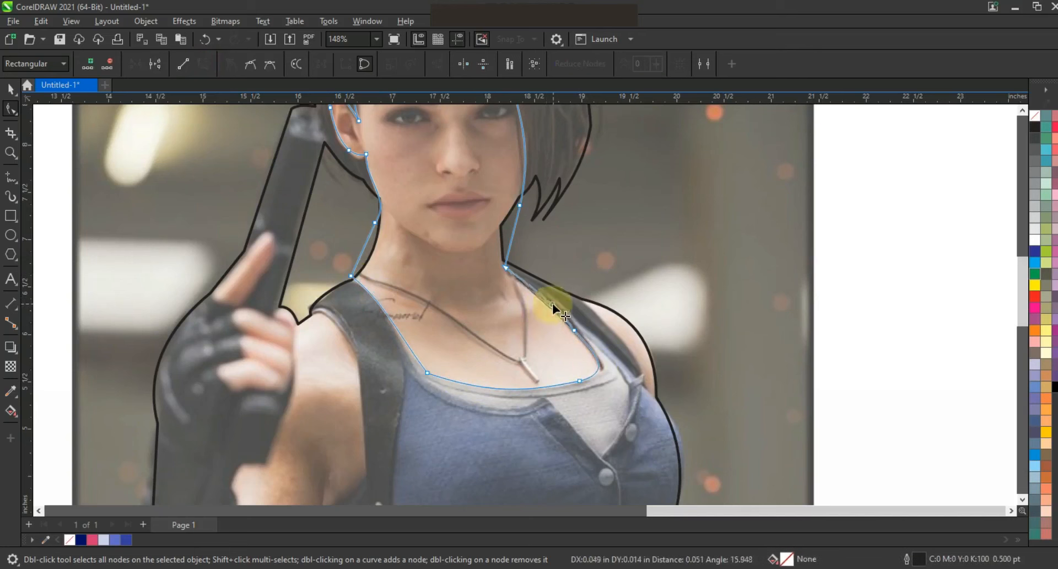
{"action": "left_click", "coordinate": [506, 266]}
{"action": "left_click", "coordinate": [243, 229]}
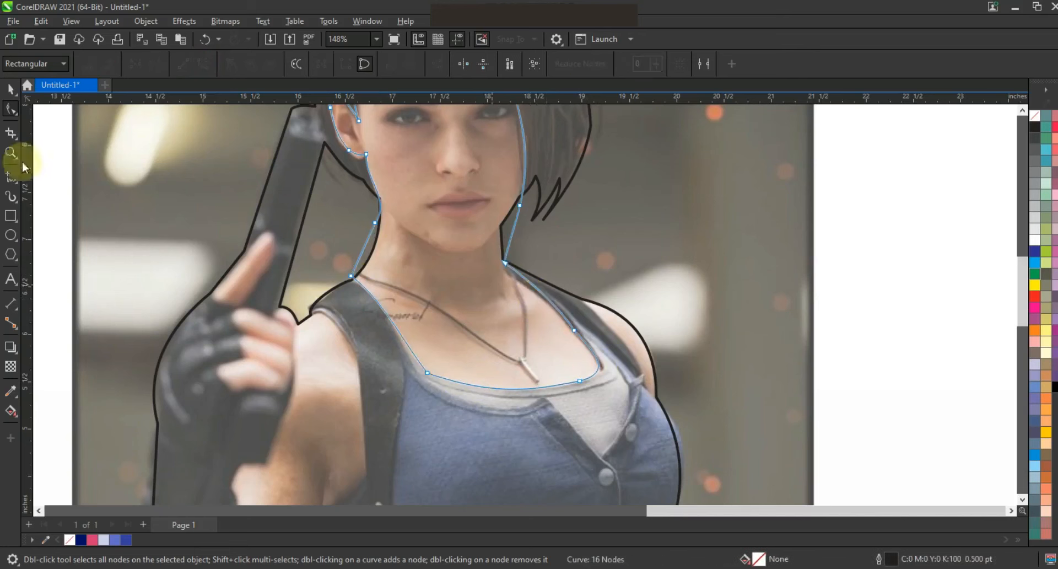
Draw a line from the shoulder down the holster strap's armhole edge to the waist and bend it along the strap
{"action": "left_click", "coordinate": [10, 152]}
{"action": "right_click", "coordinate": [445, 304]}
{"action": "right_click", "coordinate": [481, 322]}
{"action": "left_click", "coordinate": [448, 350]}
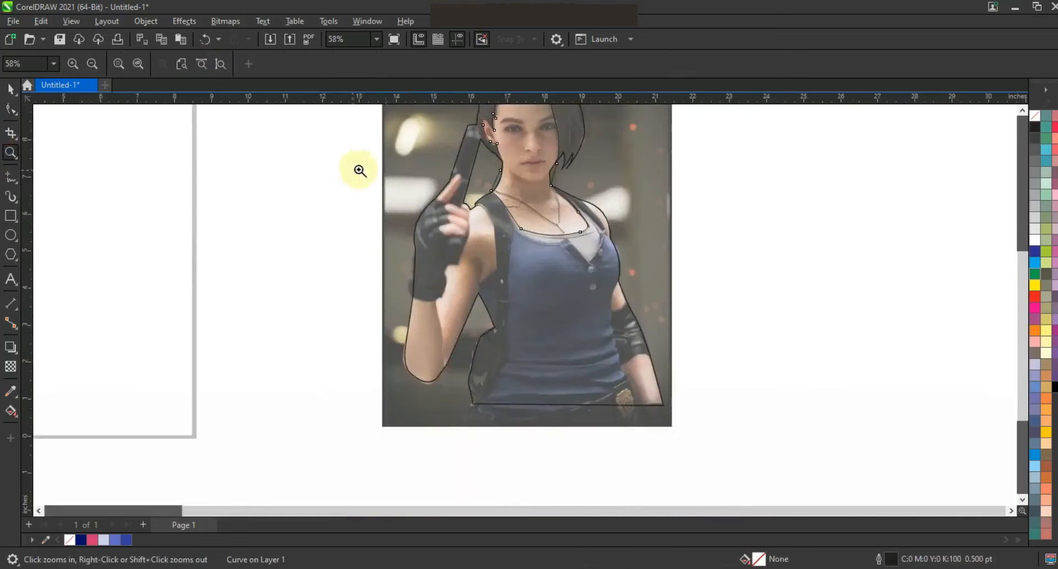
{"action": "left_click", "coordinate": [352, 172]}
{"action": "left_click", "coordinate": [11, 175]}
{"action": "left_click", "coordinate": [363, 176]}
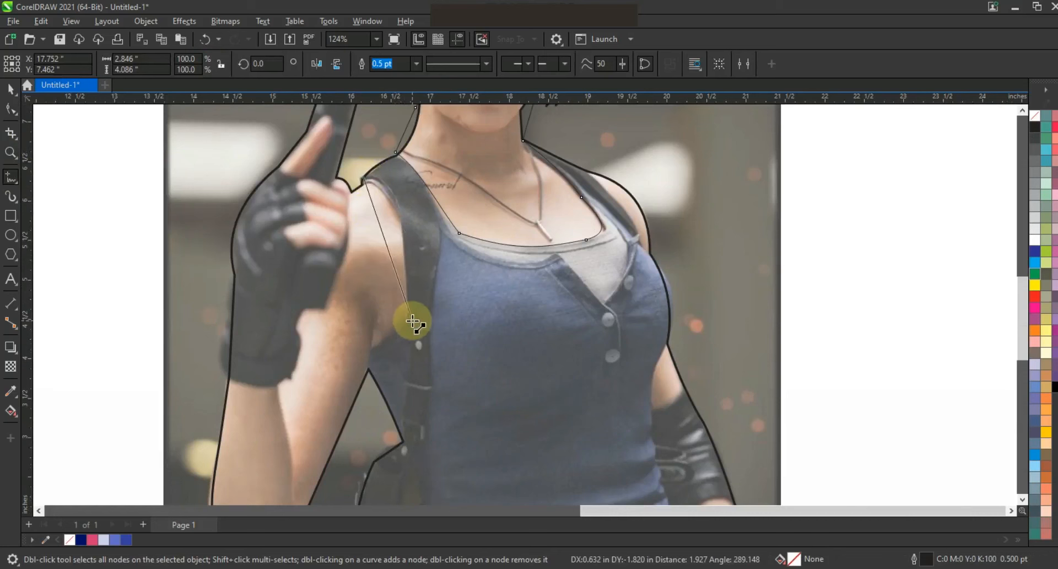
{"action": "double_click", "coordinate": [412, 320]}
{"action": "left_click_drag", "start_coordinate": [399, 437], "coordinate": [398, 436]}
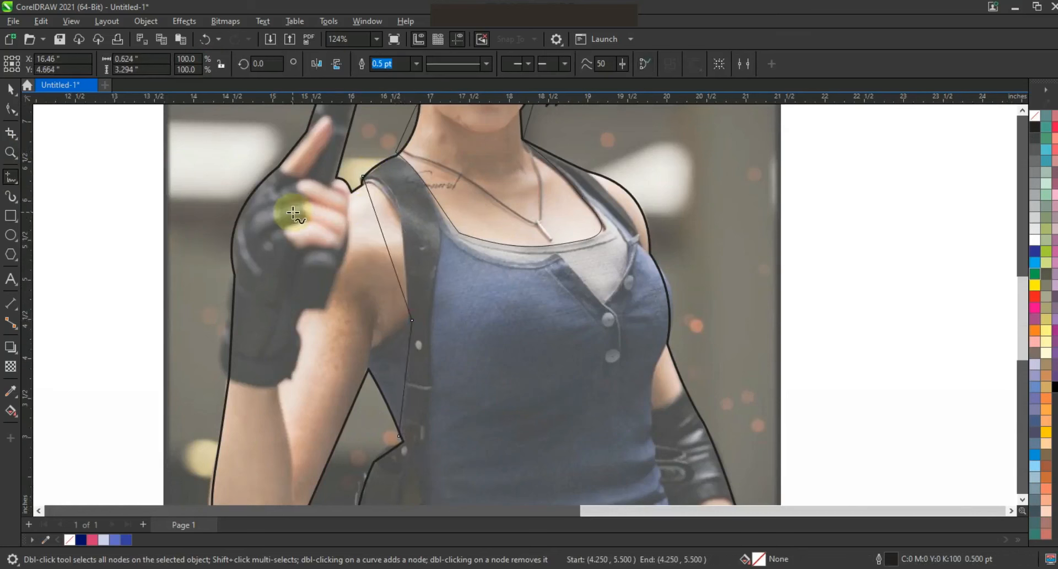
{"action": "left_click_drag", "start_coordinate": [385, 246], "coordinate": [393, 212]}
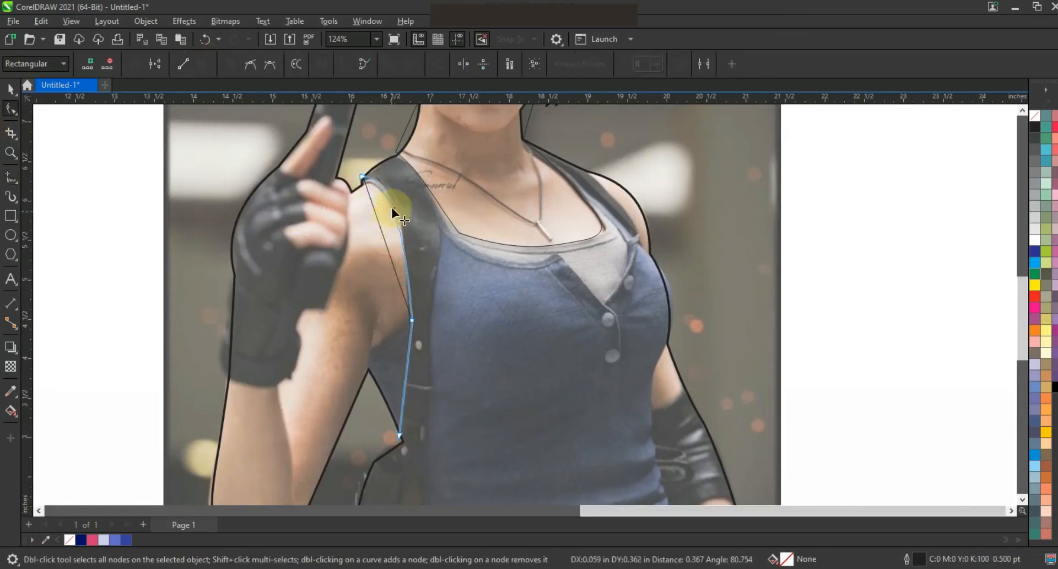
Move the three traced outlines horizontally off the photo into the blank space beside it
{"action": "left_click_drag", "start_coordinate": [483, 274], "coordinate": [629, 289]}
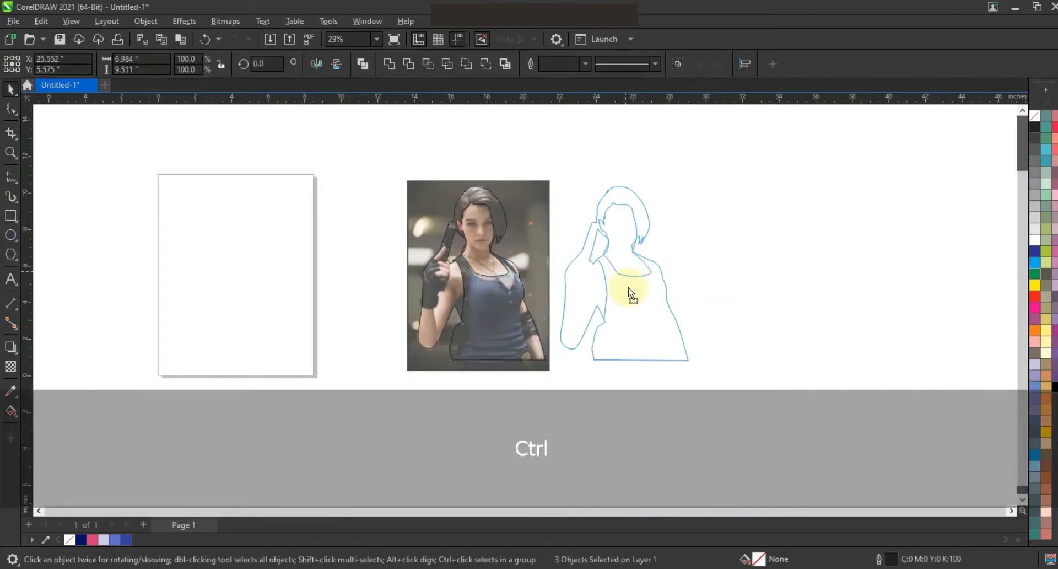
{"action": "left_click", "coordinate": [747, 404]}
{"action": "left_click_drag", "start_coordinate": [747, 406], "coordinate": [391, 165]}
{"action": "key", "text": "shift+F2"}
{"action": "key", "text": "Escape"}
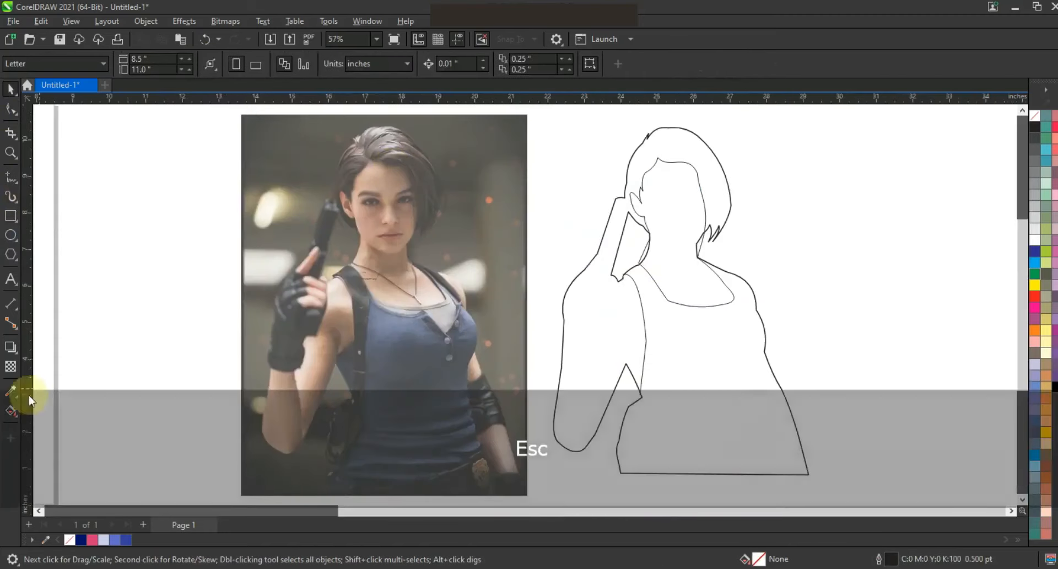
Smart-fill the face and neck area of the outlines and recolour it pale lavender
{"action": "left_click", "coordinate": [11, 411]}
{"action": "left_click", "coordinate": [44, 423]}
{"action": "left_click", "coordinate": [668, 295]}
{"action": "key", "text": "space"}
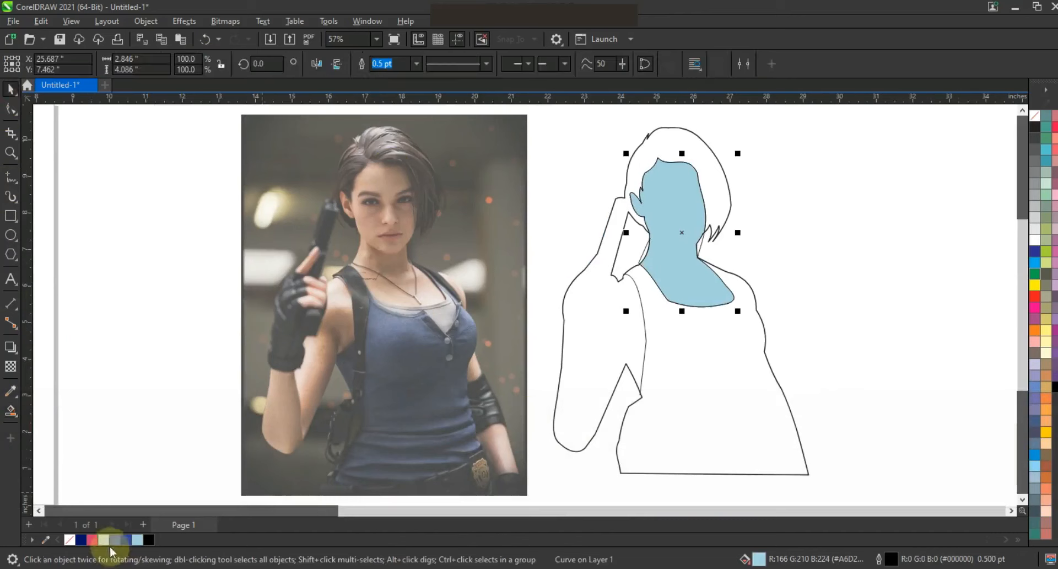
{"action": "left_click", "coordinate": [103, 539]}
Fill the body silhouette with dark navy and delete the original face outline beside the neck
{"action": "left_click", "coordinate": [732, 187]}
{"action": "left_click", "coordinate": [88, 541]}
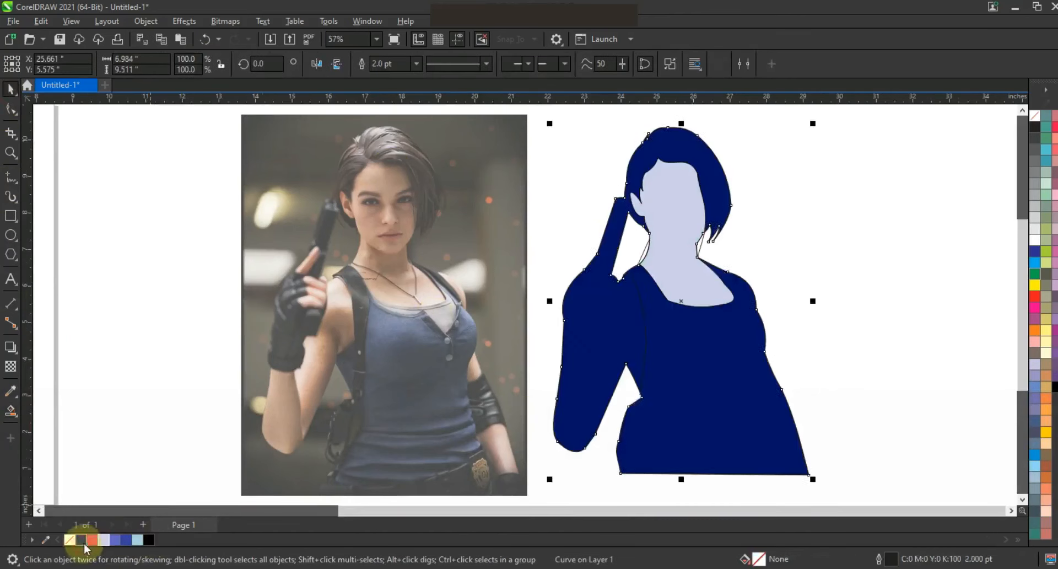
{"action": "left_click", "coordinate": [799, 313]}
{"action": "left_click", "coordinate": [699, 243]}
{"action": "key", "text": "Delete"}
{"action": "left_click", "coordinate": [688, 264]}
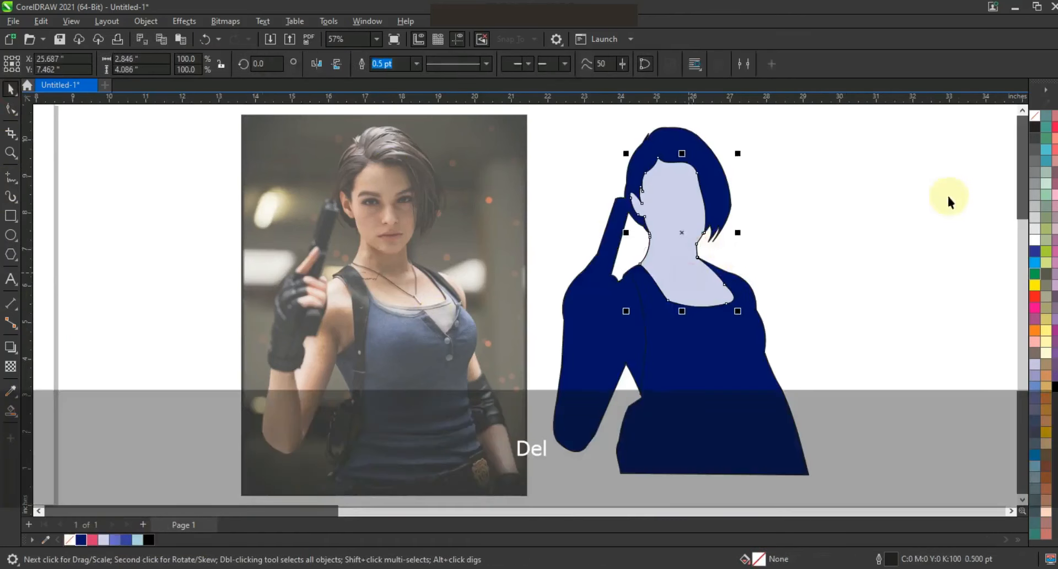
{"action": "left_click", "coordinate": [948, 199]}
{"action": "left_click", "coordinate": [757, 382]}
{"action": "left_click", "coordinate": [892, 313]}
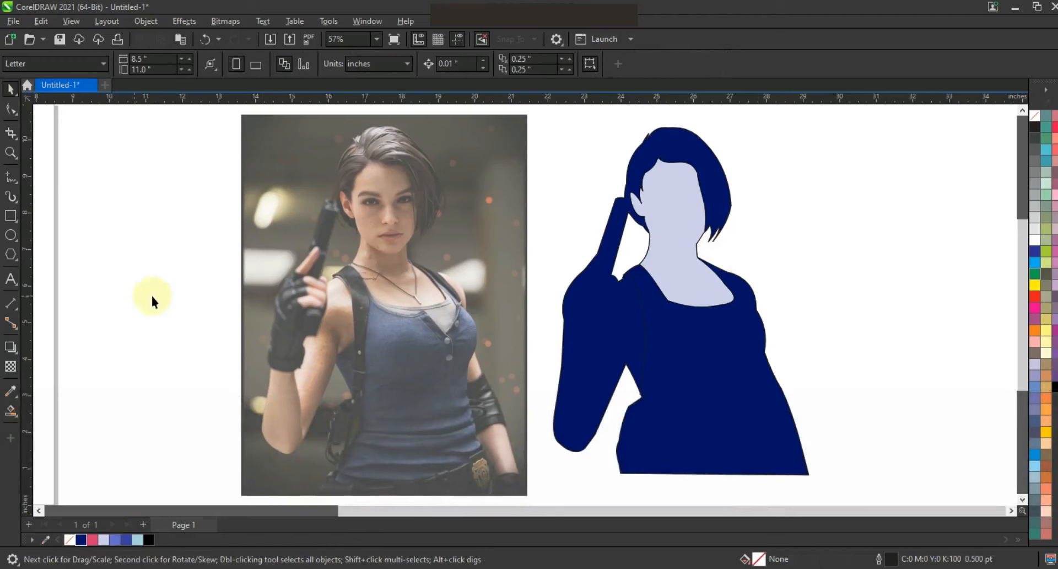
Trace the small gap between the holster and the waist on the photo as a closed freehand shape
{"action": "left_click", "coordinate": [11, 176]}
{"action": "scroll", "coordinate": [345, 465], "scroll_direction": "up", "scroll_amount": 4}
{"action": "left_click_drag", "start_coordinate": [402, 212], "coordinate": [428, 301]}
{"action": "left_click_drag", "start_coordinate": [365, 395], "coordinate": [389, 268]}
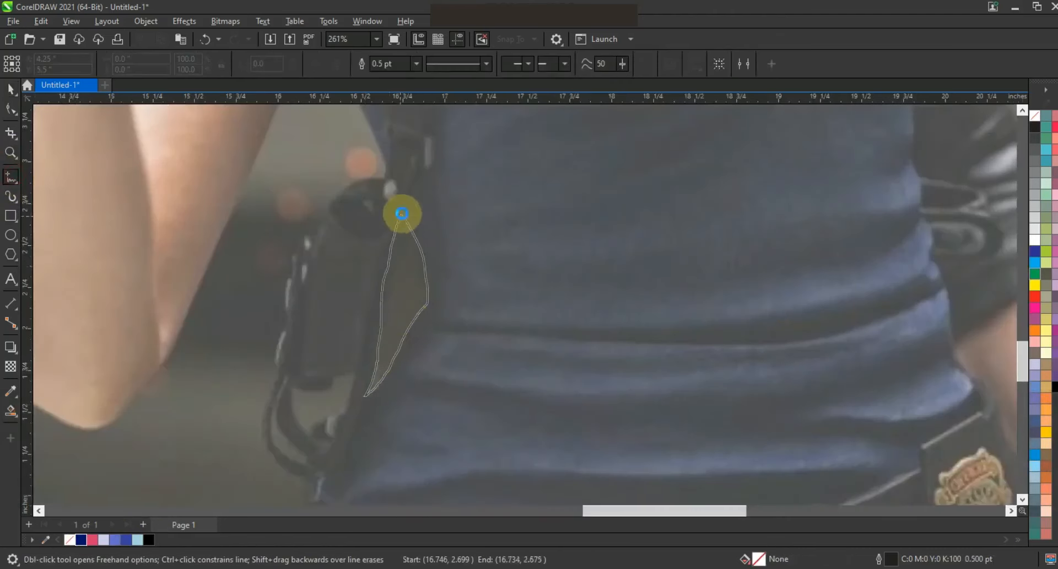
{"action": "left_click_drag", "start_coordinate": [403, 214], "coordinate": [402, 212]}
Move the gap shape to the matching spot on the navy silhouette and cut it out of the body
{"action": "left_click", "coordinate": [11, 88]}
{"action": "key", "text": "F3"}
{"action": "key", "text": "F3"}
{"action": "left_click_drag", "start_coordinate": [388, 294], "coordinate": [717, 329]}
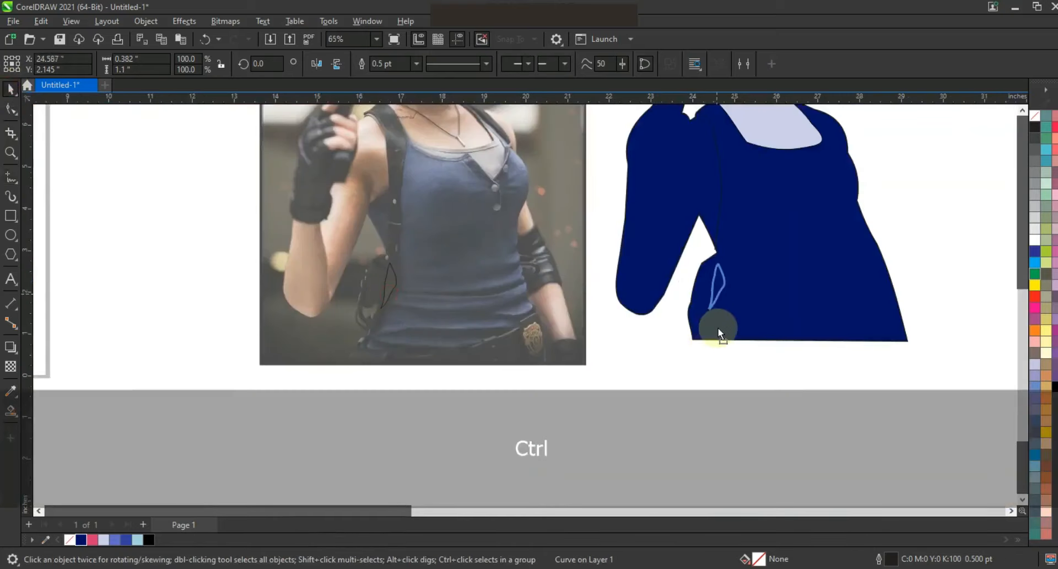
{"action": "left_click", "coordinate": [696, 301], "text": "shift"}
{"action": "left_click", "coordinate": [368, 66]}
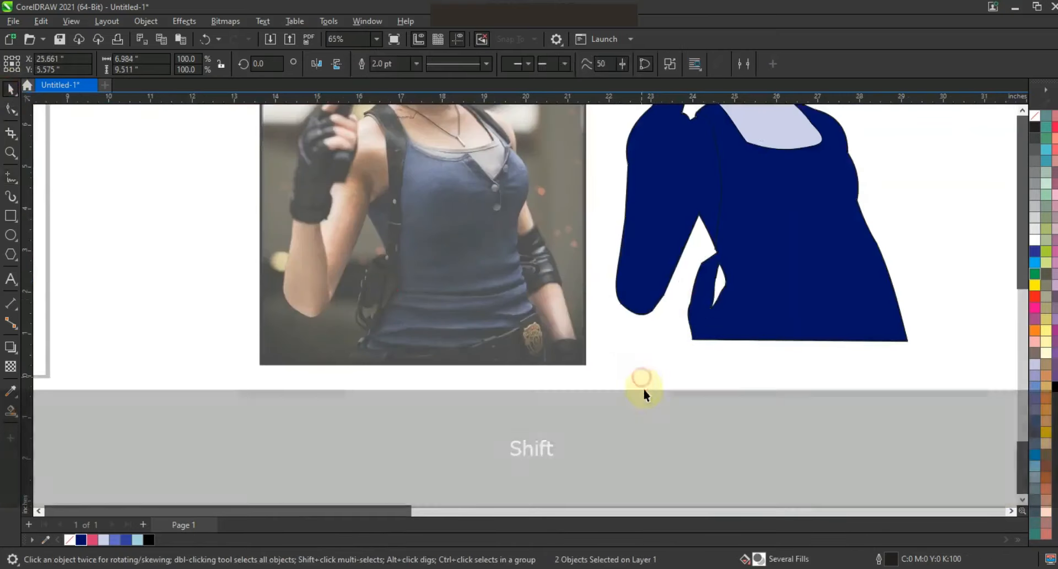
Delete the thin strap line lying on the navy body
{"action": "key", "text": "F3"}
{"action": "key", "text": "F3"}
{"action": "key", "text": "Escape"}
{"action": "left_click_drag", "start_coordinate": [736, 404], "coordinate": [482, 208]}
{"action": "key", "text": "shift+F2"}
{"action": "key", "text": "Escape"}
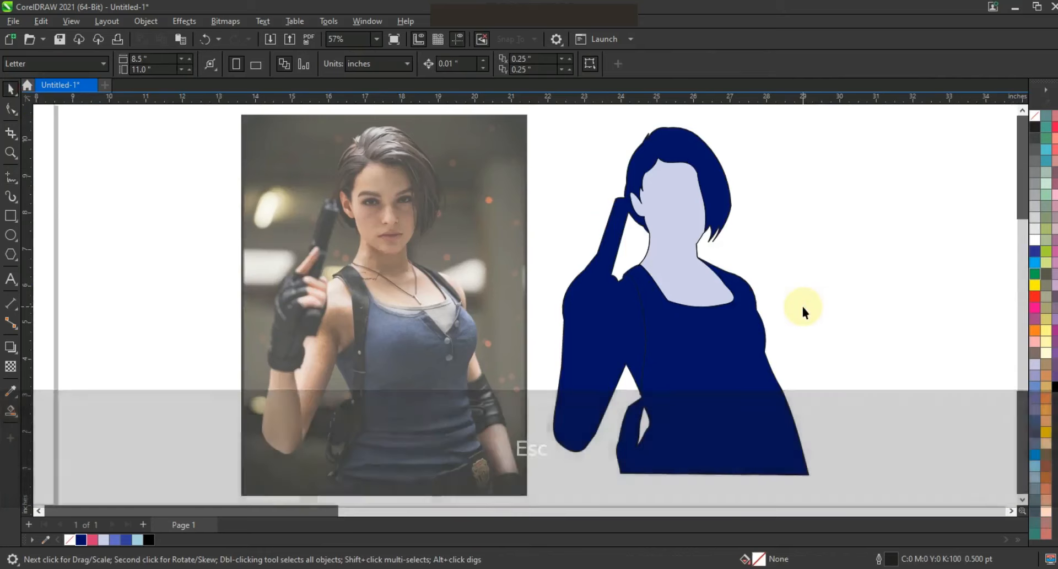
{"action": "left_click", "coordinate": [650, 344]}
{"action": "key", "text": "Delete"}
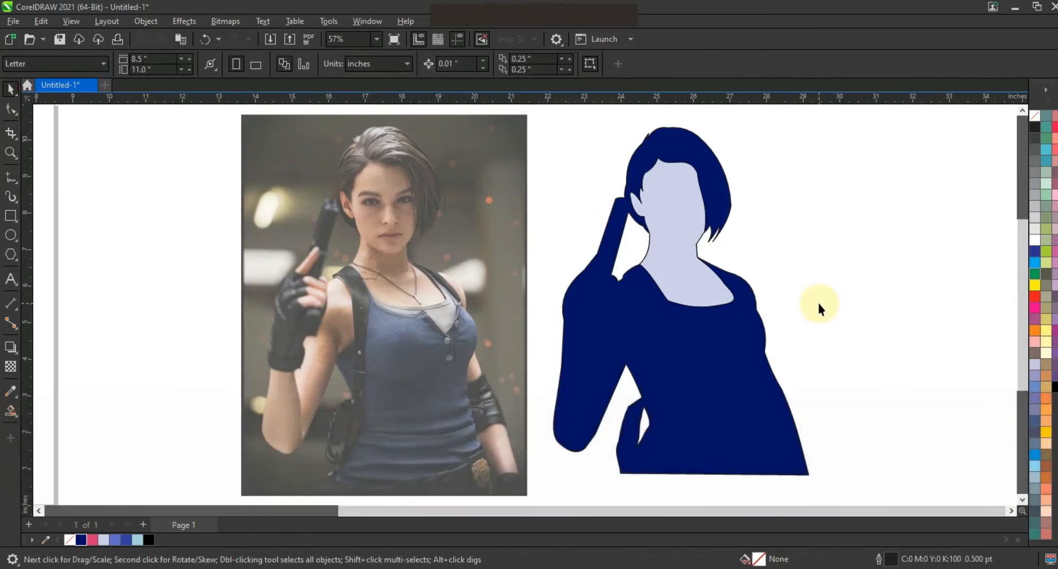
Start a zigzag highlight outline on the photo's hair, from the parting across the fringe strands above the forehead
{"action": "left_click", "coordinate": [10, 152]}
{"action": "left_click_drag", "start_coordinate": [304, 118], "coordinate": [520, 229]}
{"action": "left_click", "coordinate": [14, 181]}
{"action": "left_click", "coordinate": [48, 178]}
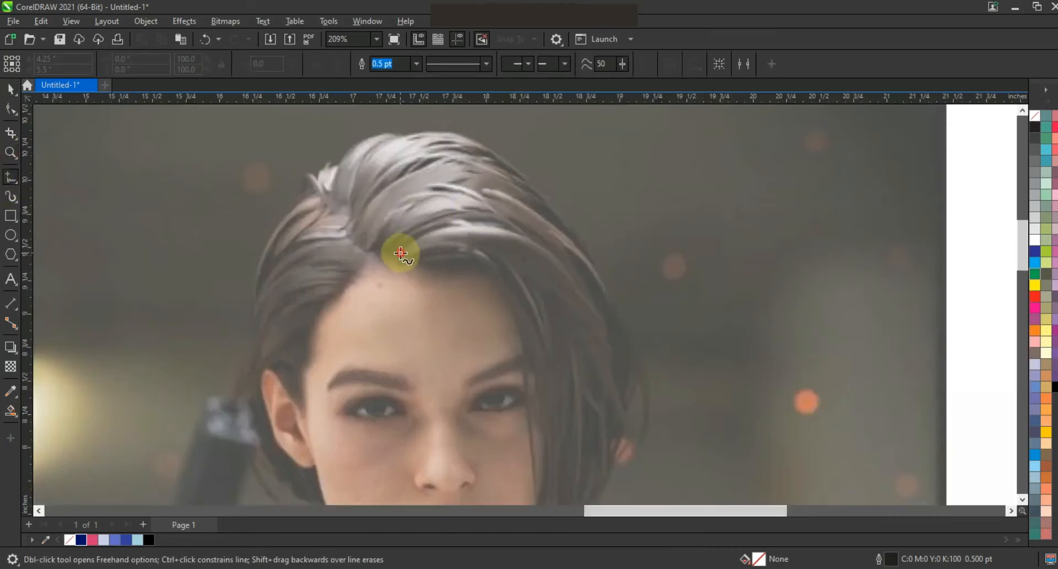
{"action": "left_click", "coordinate": [400, 253]}
{"action": "left_click", "coordinate": [496, 254]}
{"action": "left_click", "coordinate": [448, 240]}
{"action": "left_click", "coordinate": [577, 289]}
{"action": "left_click", "coordinate": [457, 222]}
Continue the zigzag outline up the side strands, over the crown and down the parting to close the shape
{"action": "left_click", "coordinate": [570, 259]}
{"action": "left_click", "coordinate": [485, 193]}
{"action": "left_click", "coordinate": [540, 206]}
{"action": "left_click", "coordinate": [483, 171]}
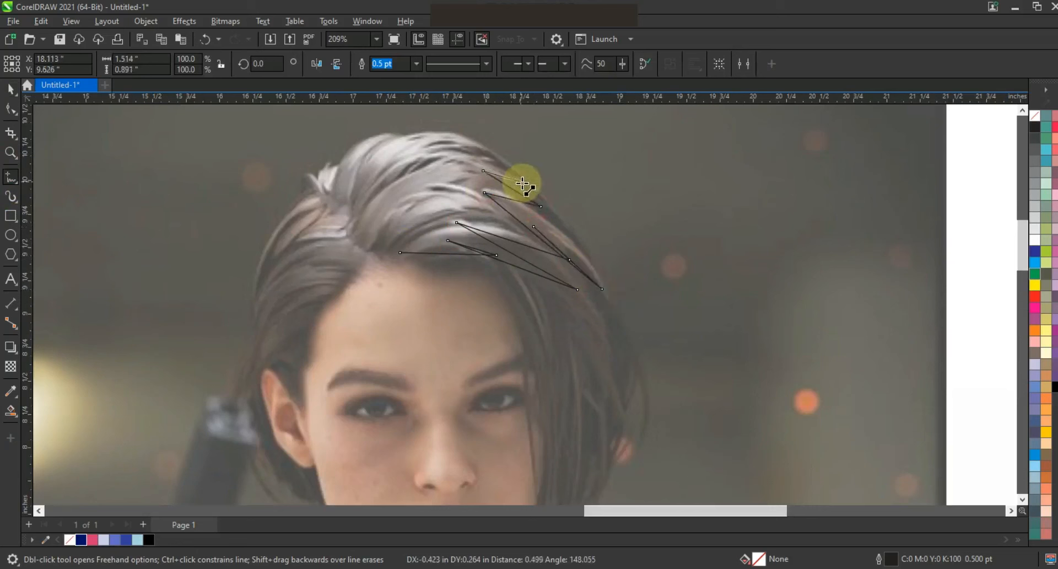
{"action": "left_click", "coordinate": [436, 149]}
{"action": "left_click", "coordinate": [352, 171]}
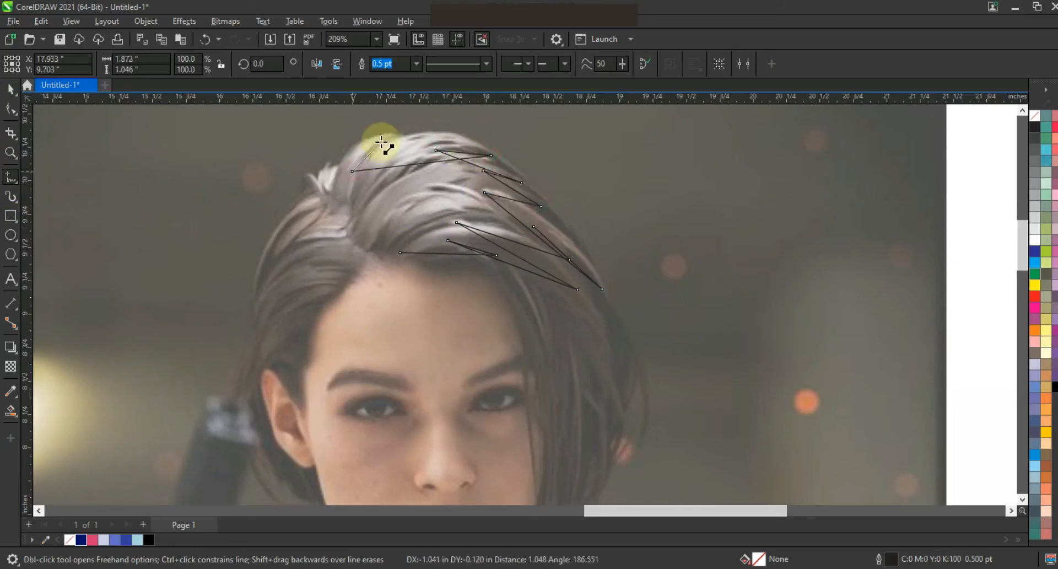
{"action": "left_click", "coordinate": [352, 191]}
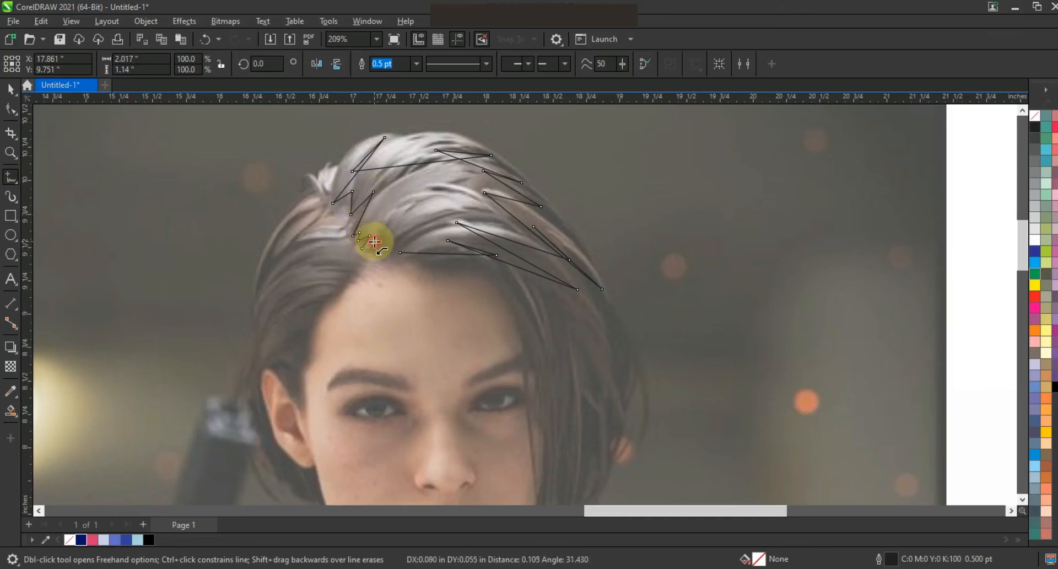
{"action": "left_click", "coordinate": [399, 253]}
Bend the zigzag shape's segments to follow the strands along the crown, side and fringe of the hair
{"action": "left_click", "coordinate": [12, 109]}
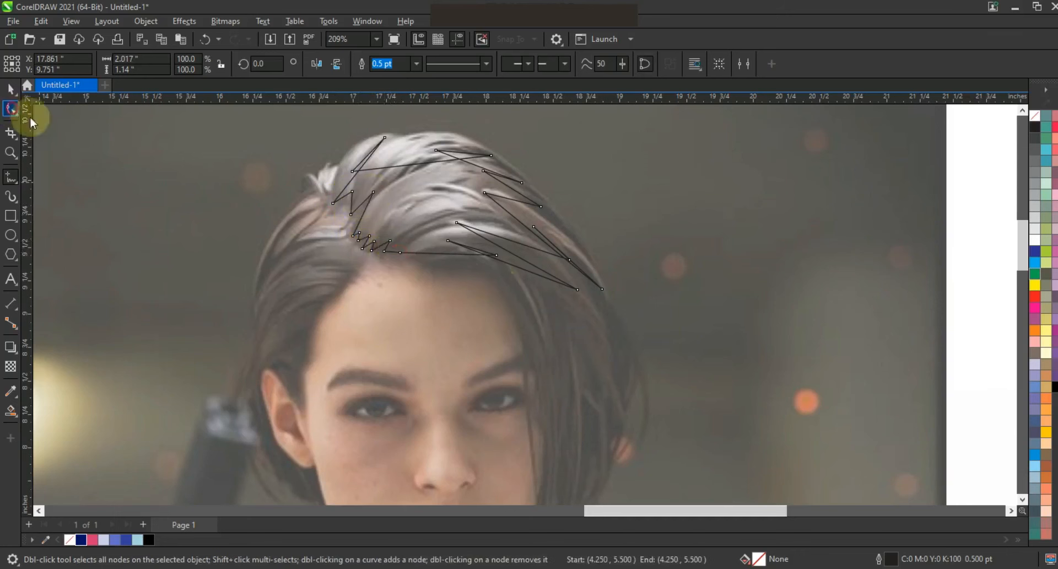
{"action": "left_click_drag", "start_coordinate": [654, 371], "coordinate": [263, 149]}
{"action": "key", "text": "shift+F2"}
{"action": "key", "text": "F3"}
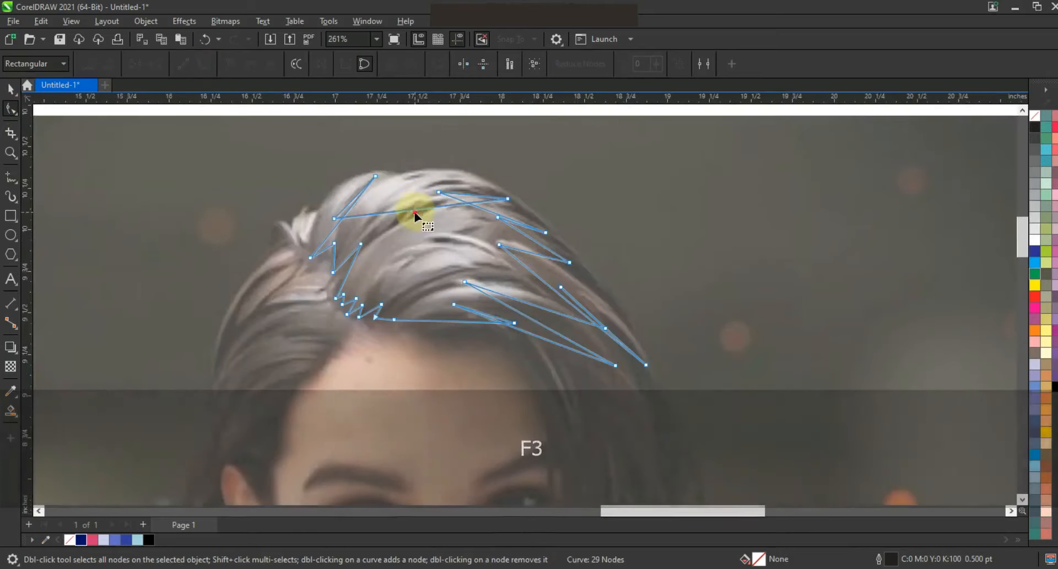
{"action": "left_click_drag", "start_coordinate": [413, 209], "coordinate": [414, 176]}
{"action": "mouse_move", "coordinate": [349, 209]}
{"action": "left_mouse_down"}
{"action": "mouse_move", "coordinate": [332, 200]}
{"action": "mouse_move", "coordinate": [352, 194]}
{"action": "left_mouse_up"}
{"action": "left_click_drag", "start_coordinate": [326, 251], "coordinate": [342, 270]}
{"action": "left_click_drag", "start_coordinate": [488, 209], "coordinate": [478, 190]}
{"action": "left_click_drag", "start_coordinate": [524, 226], "coordinate": [535, 246]}
{"action": "left_click_drag", "start_coordinate": [547, 284], "coordinate": [561, 275]}
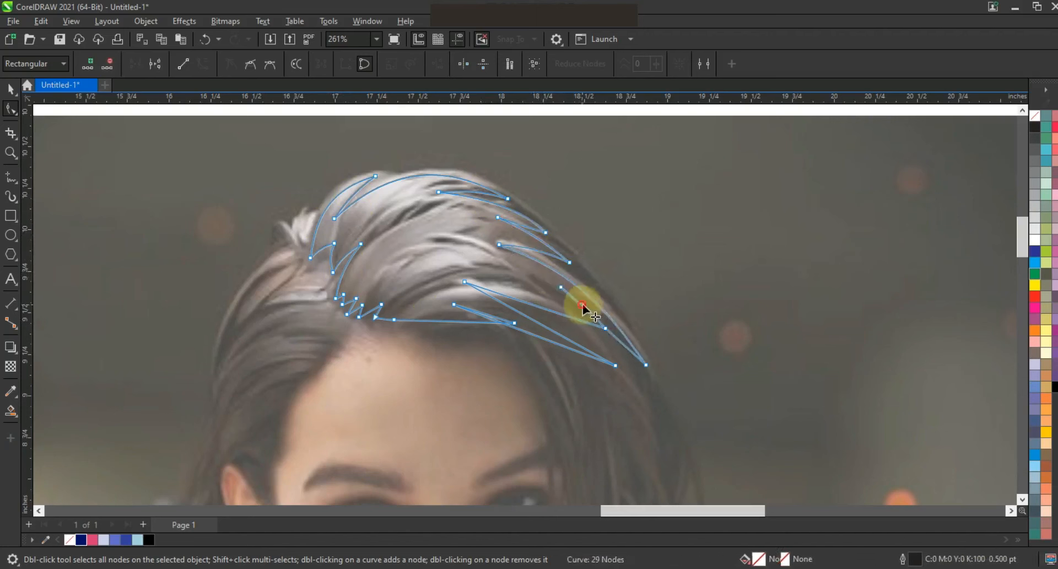
{"action": "left_click_drag", "start_coordinate": [610, 329], "coordinate": [614, 330]}
{"action": "key", "text": "ctrl+z"}
{"action": "left_click_drag", "start_coordinate": [572, 317], "coordinate": [487, 313]}
Fill the hair highlight with pink, move it onto the silhouette's hair and remove its outline
{"action": "left_click", "coordinate": [11, 89]}
{"action": "key", "text": "F3"}
{"action": "left_click", "coordinate": [92, 540]}
{"action": "mouse_move", "coordinate": [348, 284]}
{"action": "left_mouse_down"}
{"action": "mouse_move", "coordinate": [674, 333]}
{"action": "mouse_move", "coordinate": [660, 337]}
{"action": "left_mouse_up"}
{"action": "right_click", "coordinate": [1029, 117]}
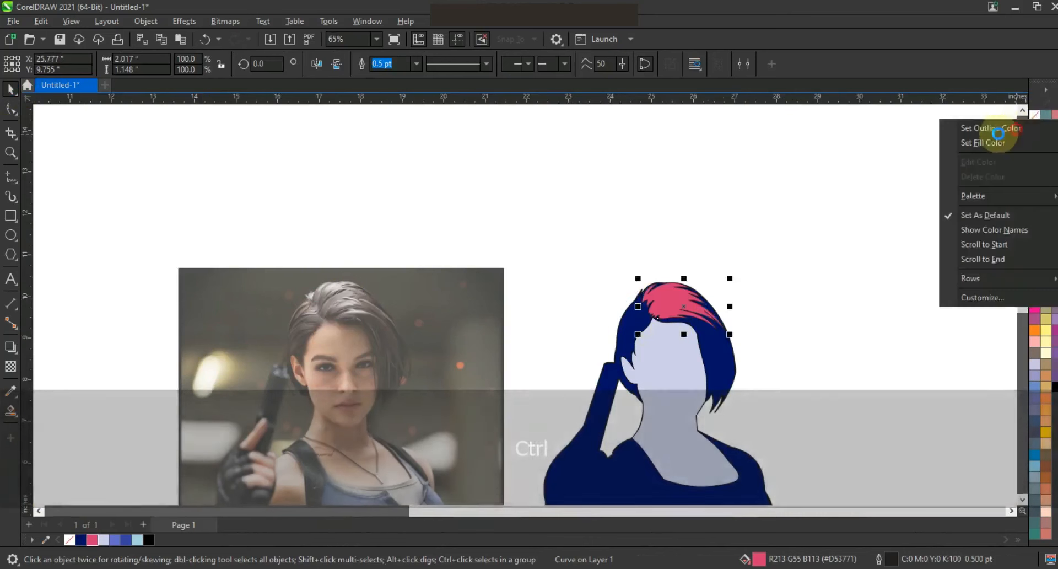
{"action": "left_click", "coordinate": [996, 141]}
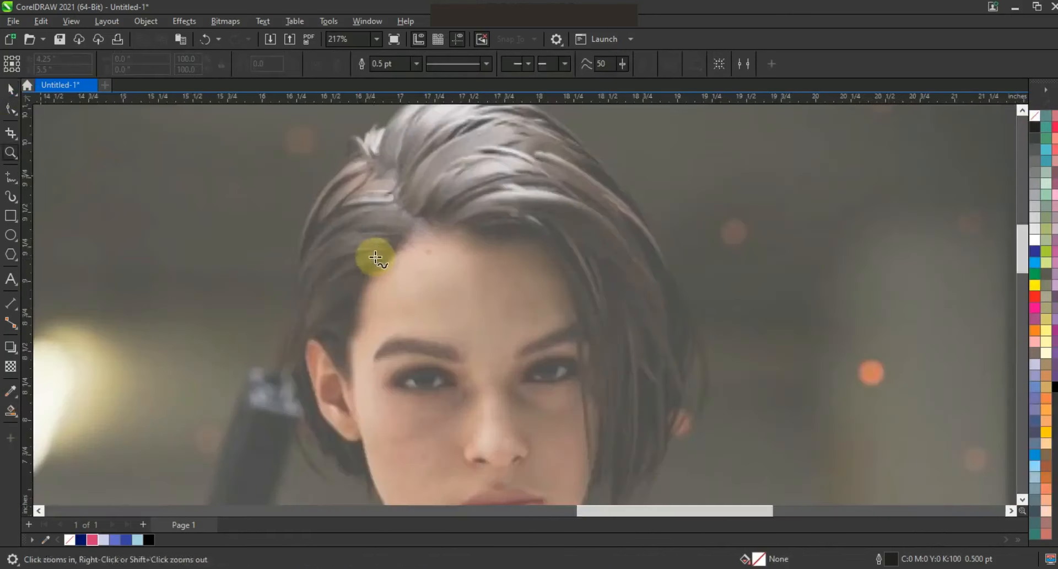
Draw a closed zigzag outline over the swept-back hair above the visible ear, up to the crown and down the parting
{"action": "left_click", "coordinate": [375, 264]}
{"action": "left_click", "coordinate": [326, 283]}
{"action": "left_click", "coordinate": [374, 255]}
{"action": "left_click", "coordinate": [302, 302]}
{"action": "left_click", "coordinate": [377, 231]}
{"action": "left_click", "coordinate": [305, 267]}
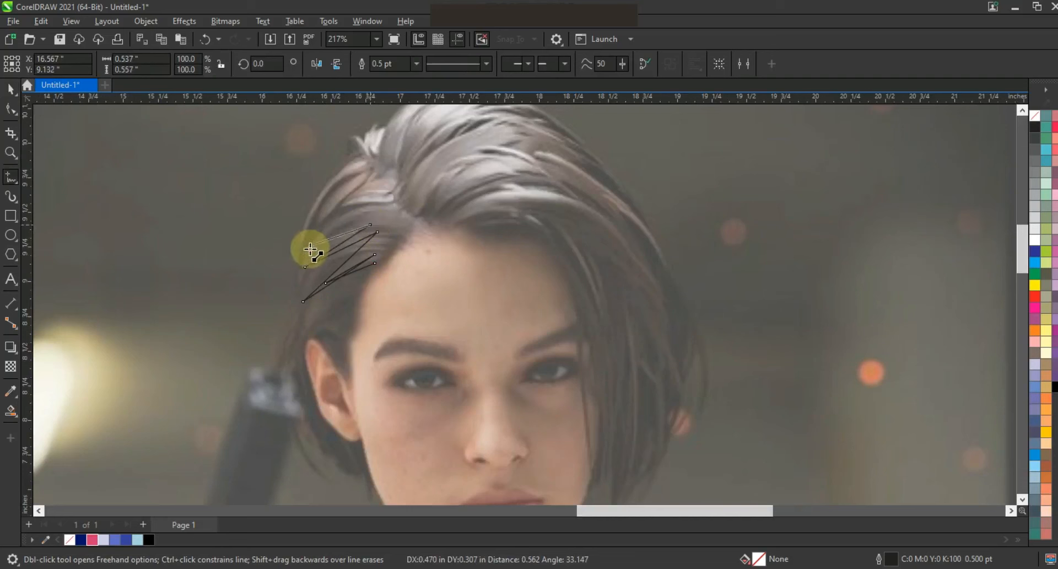
{"action": "left_click", "coordinate": [386, 205]}
{"action": "left_click", "coordinate": [337, 210]}
{"action": "left_click", "coordinate": [365, 181]}
{"action": "left_click", "coordinate": [361, 171]}
{"action": "left_click", "coordinate": [317, 220]}
{"action": "left_click", "coordinate": [303, 245]}
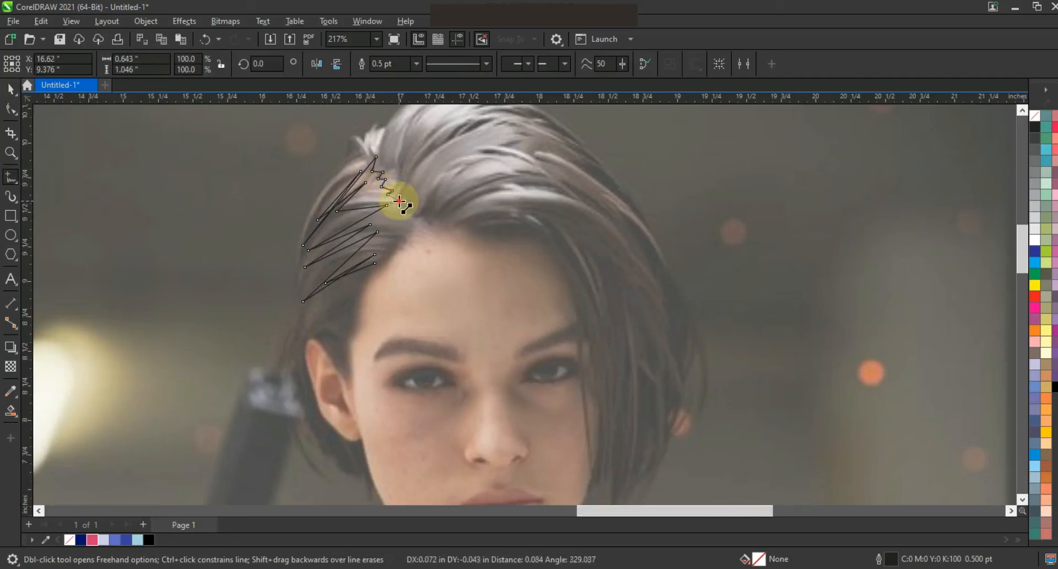
Bend the segments of the zigzag shape above the ear along the swept-back hair strands
{"action": "left_click", "coordinate": [11, 111]}
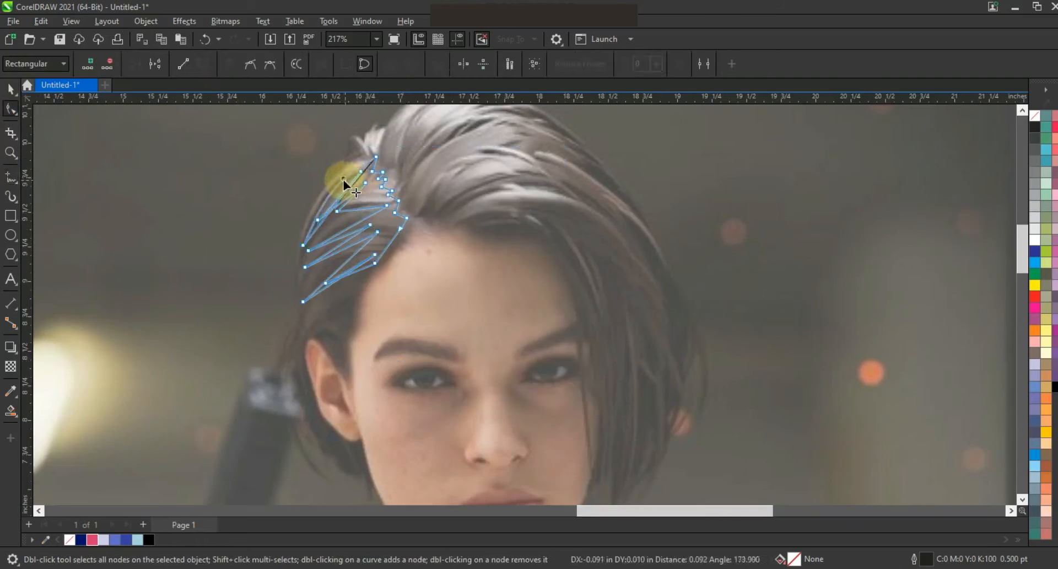
{"action": "left_click_drag", "start_coordinate": [323, 219], "coordinate": [352, 207]}
{"action": "left_click_drag", "start_coordinate": [358, 208], "coordinate": [349, 247]}
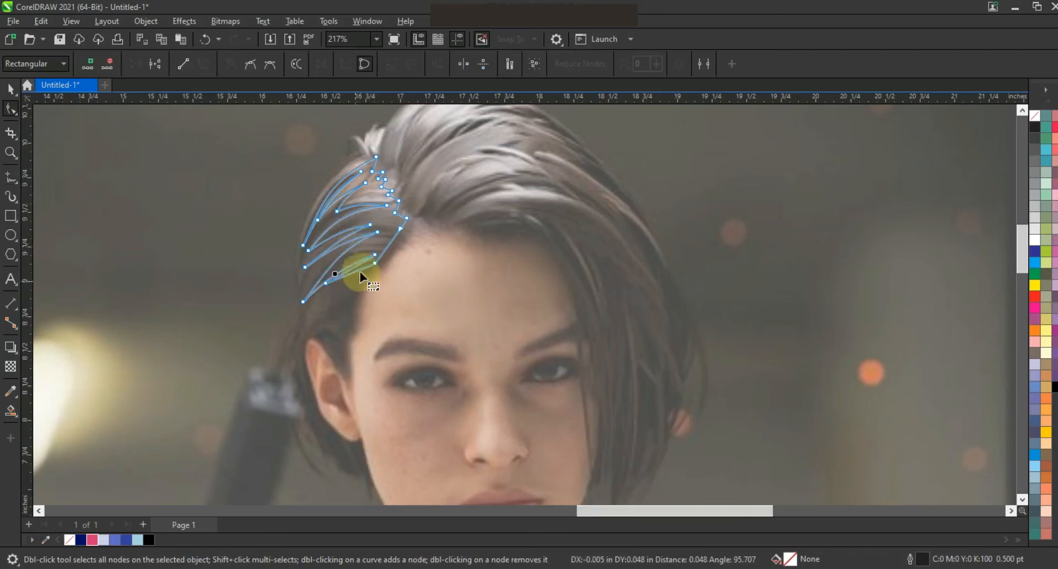
Fill the highlight above the ear with pink, move it onto the silhouette's hair and remove its outline
{"action": "left_click", "coordinate": [11, 88]}
{"action": "key", "text": "F3"}
{"action": "left_click", "coordinate": [91, 538]}
{"action": "left_click_drag", "start_coordinate": [378, 218], "coordinate": [663, 246]}
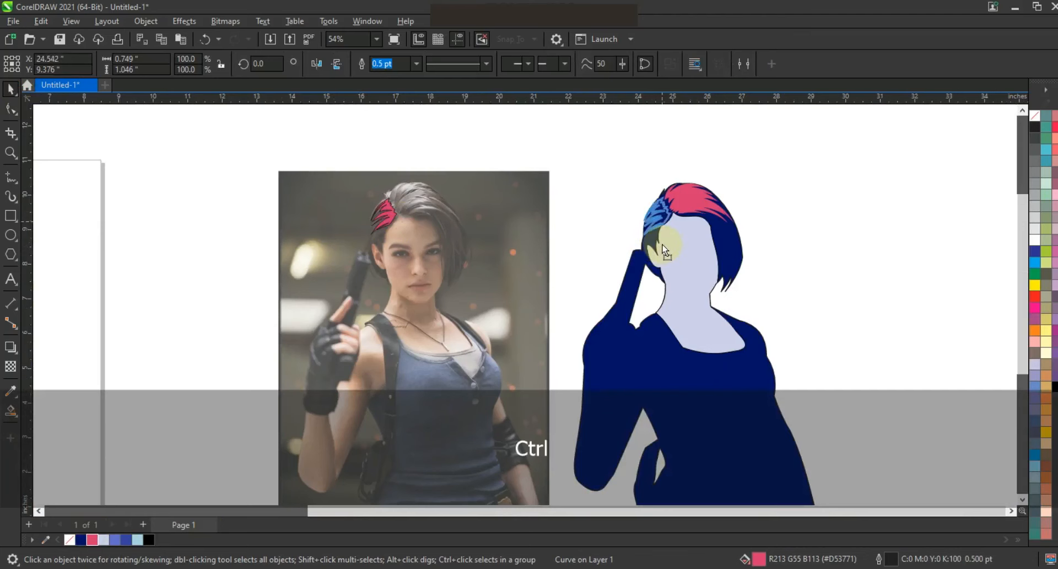
{"action": "right_click", "coordinate": [1035, 115]}
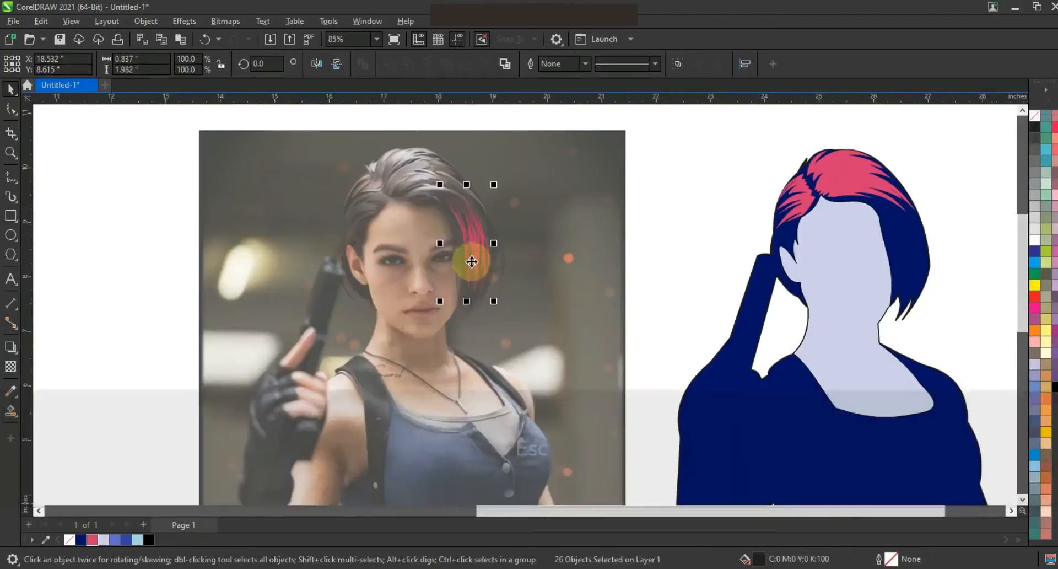
Move the pink strand highlights beside the cheek from the photo onto the silhouette's long hair section
{"action": "left_click_drag", "start_coordinate": [472, 260], "coordinate": [905, 293]}
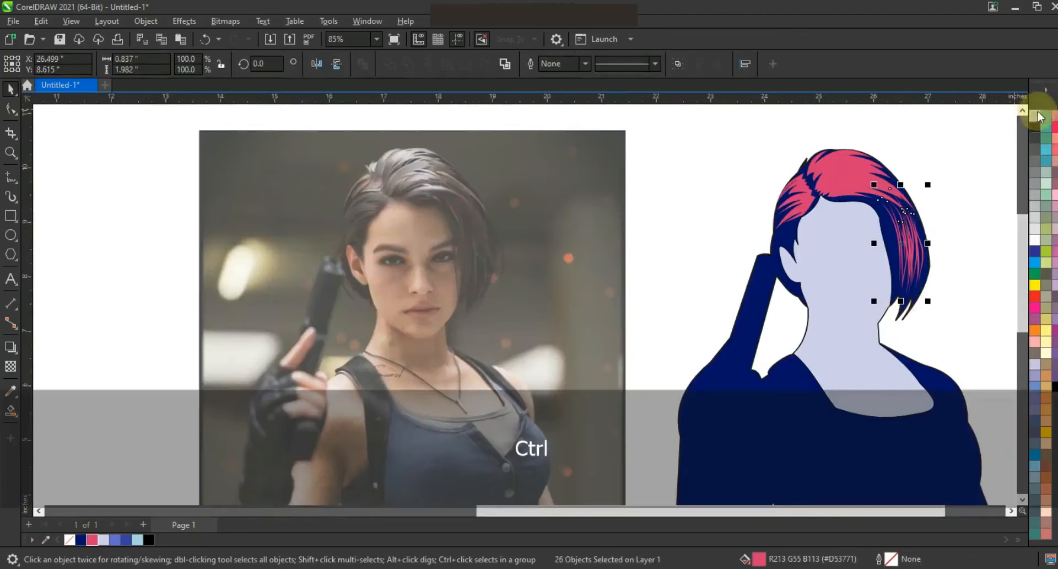
{"action": "key", "text": "F3"}
{"action": "key", "text": "F3"}
{"action": "key", "text": "Escape"}
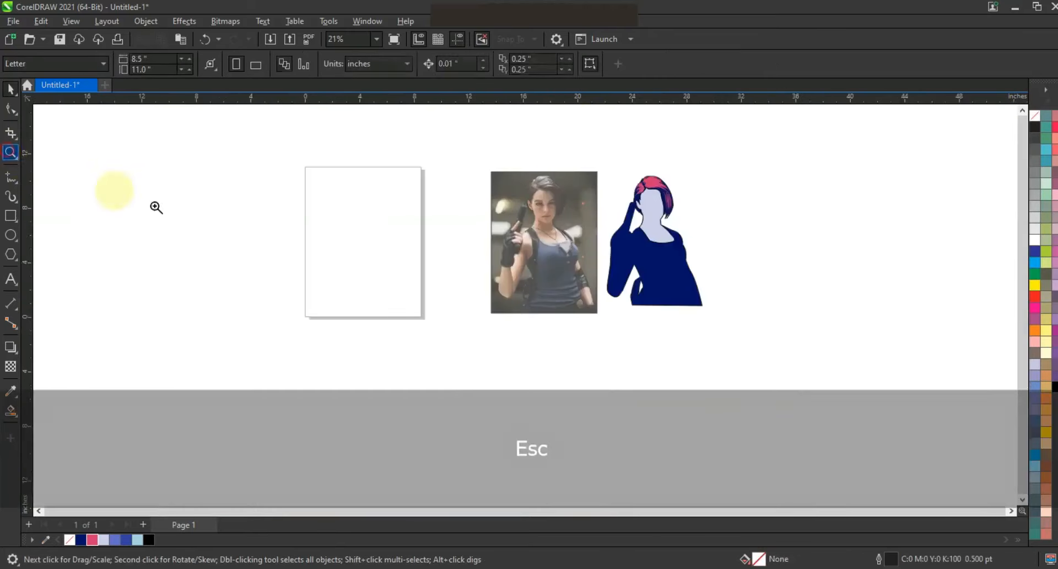
Trace the tank top's neckline on the photo, following the open button placket and the inner edge of the far shoulder strap
{"action": "left_click_drag", "start_coordinate": [484, 169], "coordinate": [765, 339]}
{"action": "left_click_drag", "start_coordinate": [230, 114], "coordinate": [747, 437]}
{"action": "left_click_drag", "start_coordinate": [245, 282], "coordinate": [545, 392]}
{"action": "right_click", "coordinate": [425, 277]}
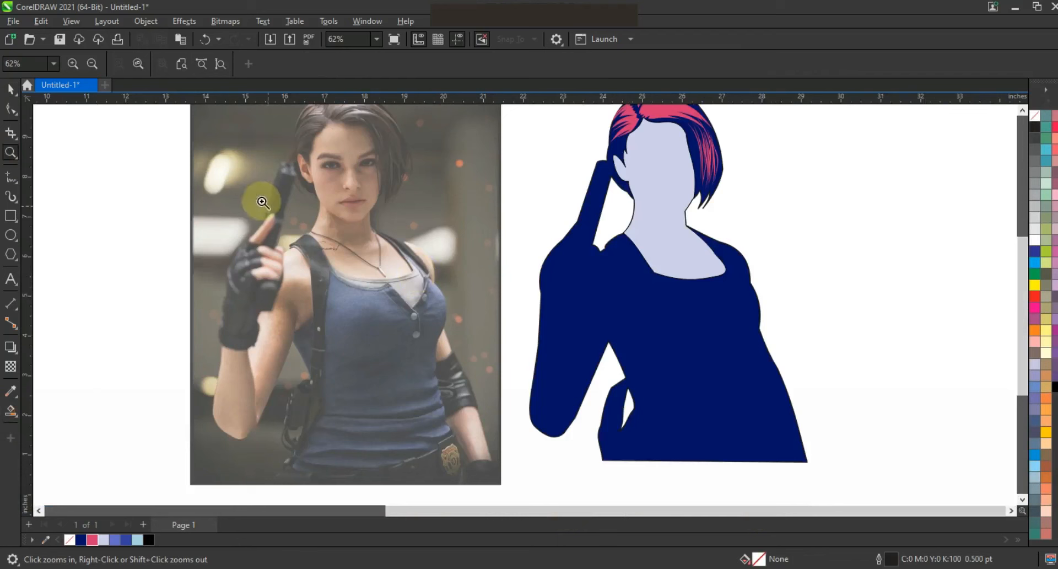
{"action": "left_click_drag", "start_coordinate": [514, 338], "coordinate": [514, 338]}
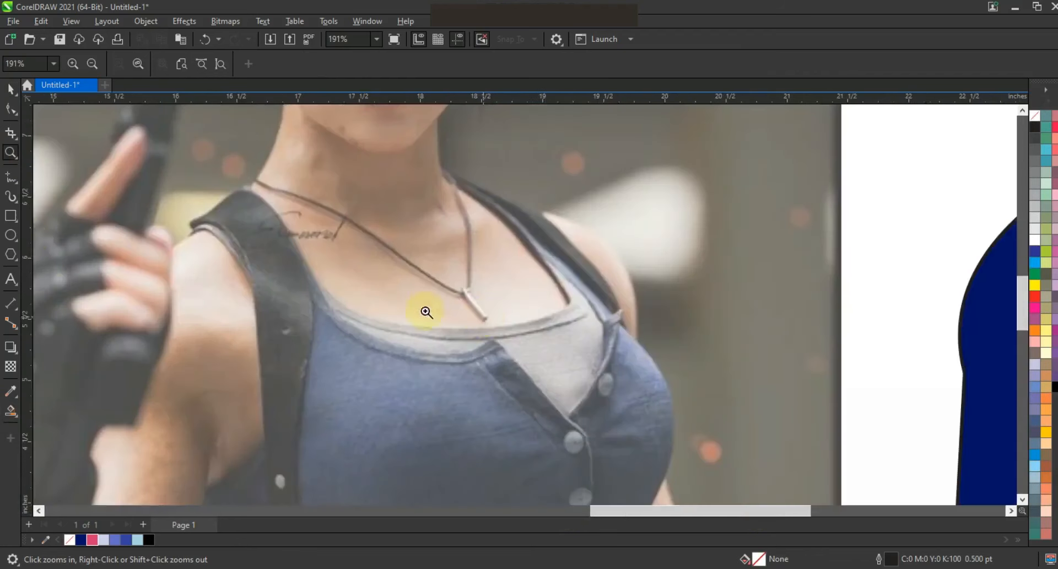
{"action": "left_click", "coordinate": [10, 178]}
{"action": "left_click", "coordinate": [316, 276]}
{"action": "left_click", "coordinate": [494, 341]}
{"action": "left_click", "coordinate": [562, 414]}
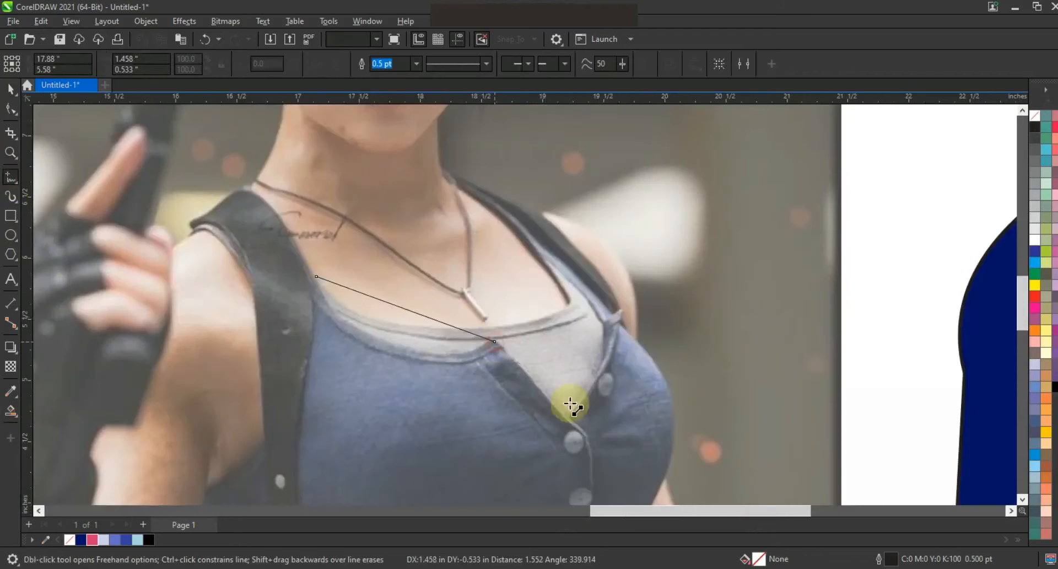
{"action": "left_click", "coordinate": [603, 319]}
{"action": "left_click", "coordinate": [536, 249]}
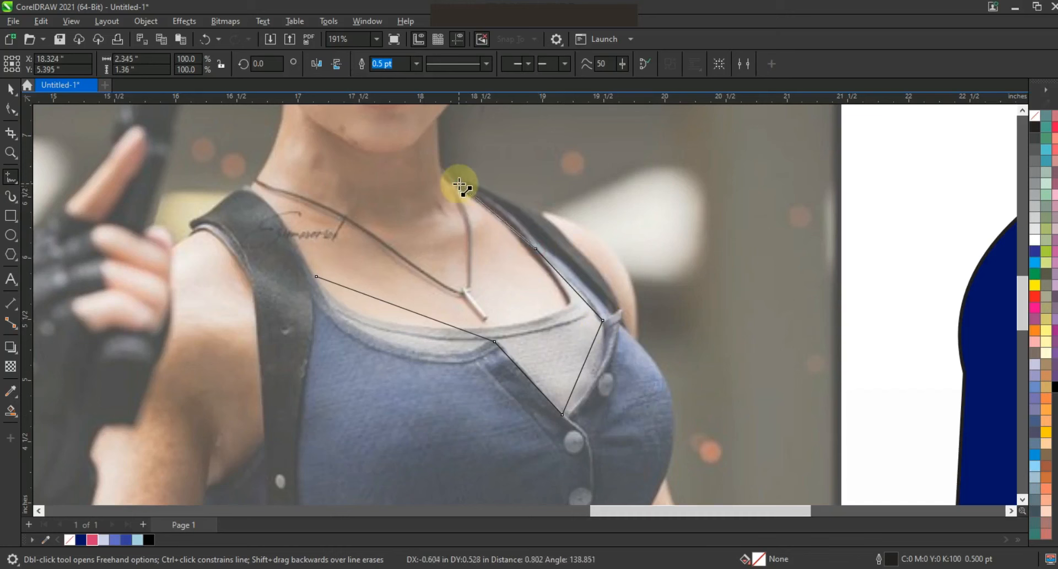
{"action": "left_click", "coordinate": [609, 310]}
{"action": "double_click", "coordinate": [716, 381]}
{"action": "key", "text": "F3"}
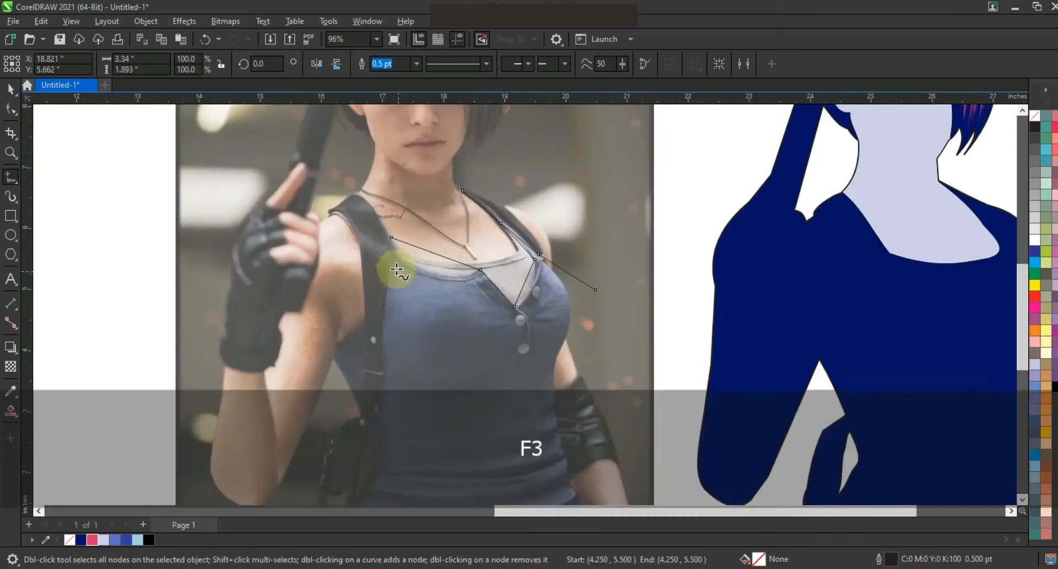
Continue the tank top outline from the neckline's start down beside the harness strap, across the hem and up the opposite side
{"action": "left_click", "coordinate": [393, 237]}
{"action": "left_click", "coordinate": [377, 323]}
{"action": "left_click", "coordinate": [361, 428]}
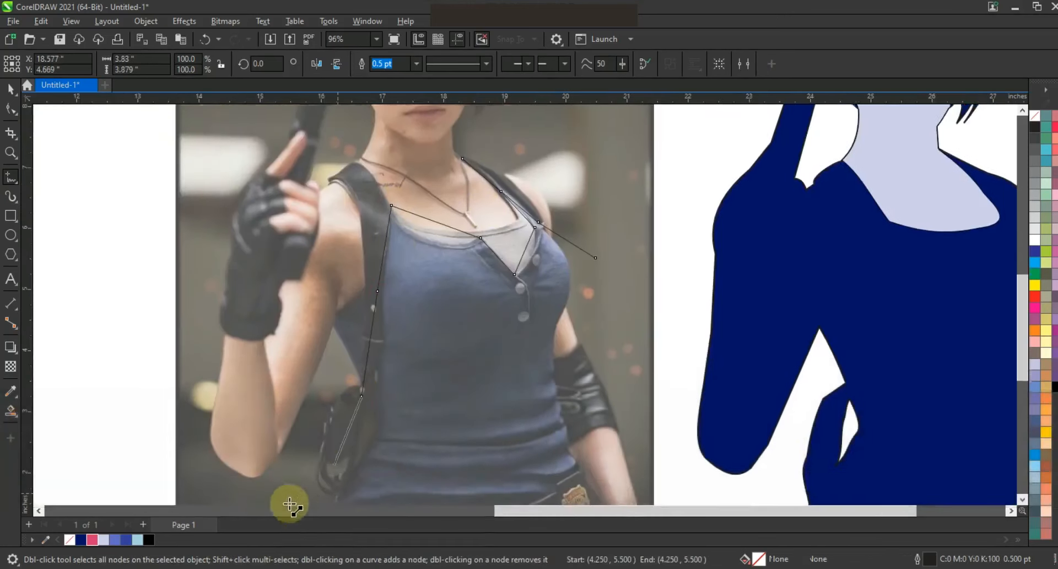
{"action": "left_click", "coordinate": [286, 478]}
{"action": "left_click", "coordinate": [592, 463]}
{"action": "left_click", "coordinate": [571, 423]}
{"action": "left_click", "coordinate": [560, 377]}
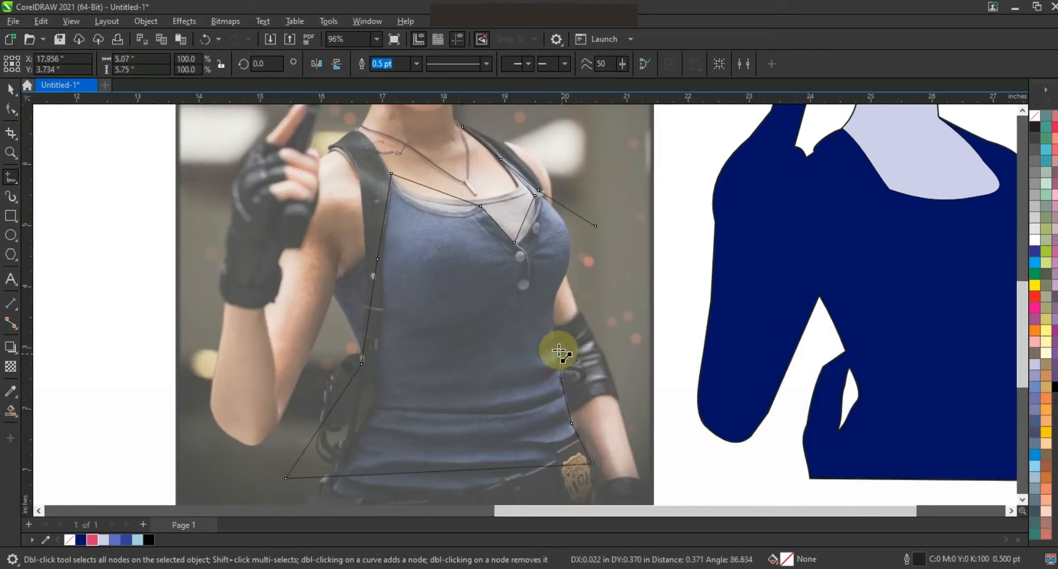
{"action": "left_click", "coordinate": [554, 346]}
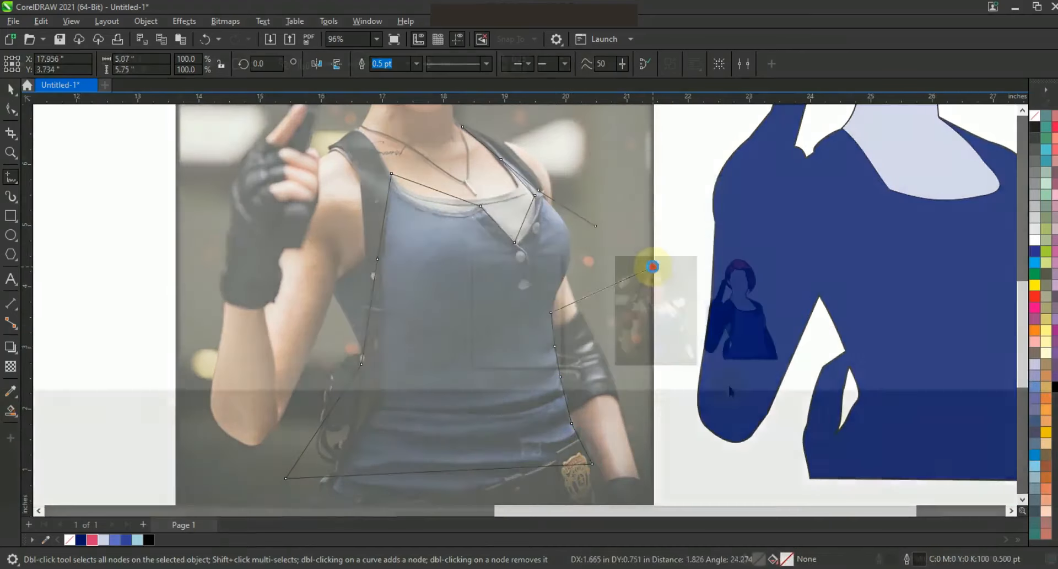
{"action": "key", "text": "shift+F2"}
{"action": "key", "text": "Escape"}
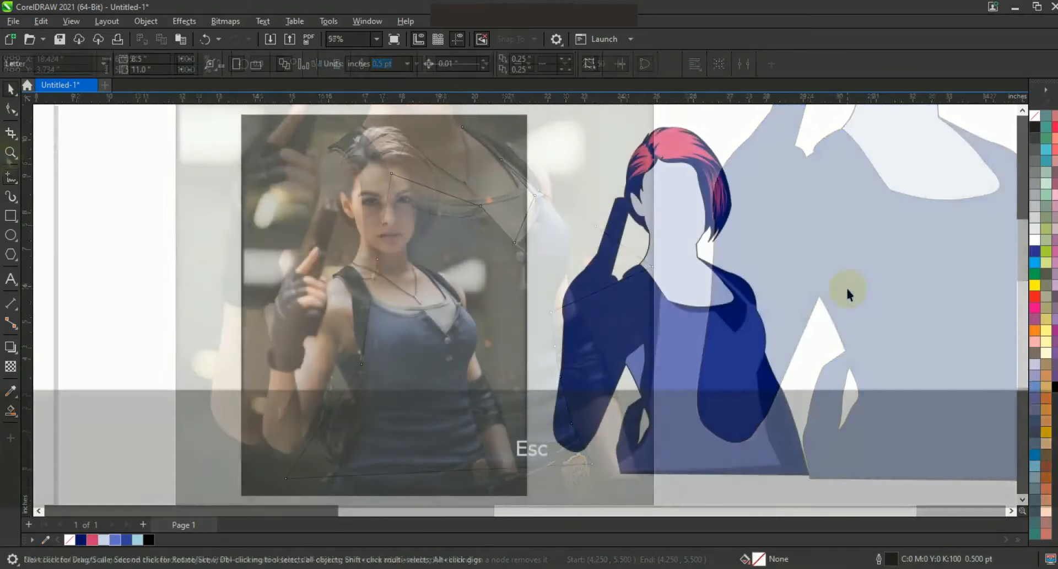
Draw a closed six-point outline over the bare forearm of the gun arm, from the glove cuff to the elbow with a notch
{"action": "left_click", "coordinate": [11, 153]}
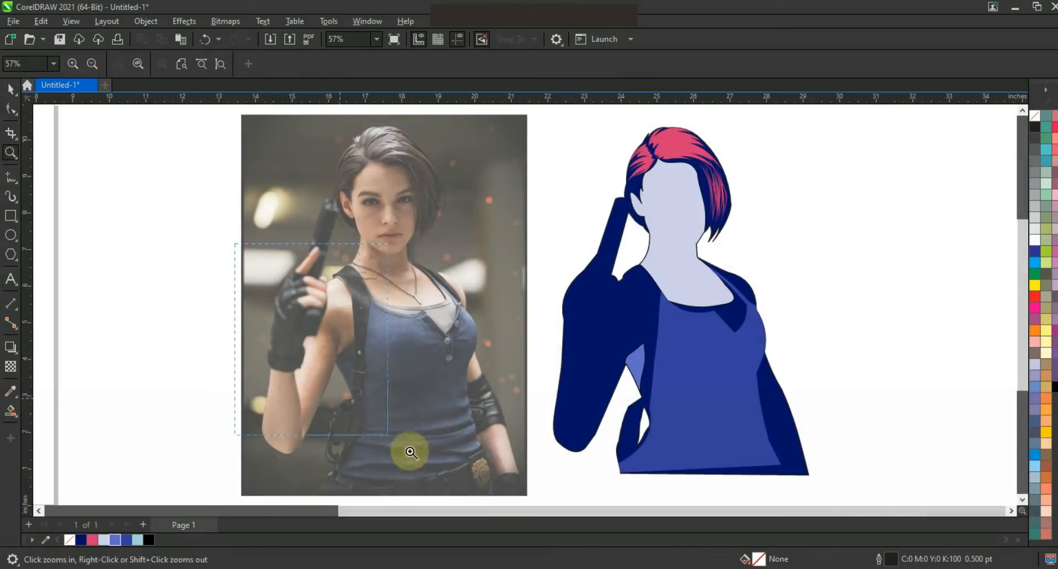
{"action": "left_click_drag", "start_coordinate": [393, 440], "coordinate": [393, 440]}
{"action": "key", "text": "F5"}
{"action": "left_click", "coordinate": [396, 334]}
{"action": "left_click", "coordinate": [432, 339]}
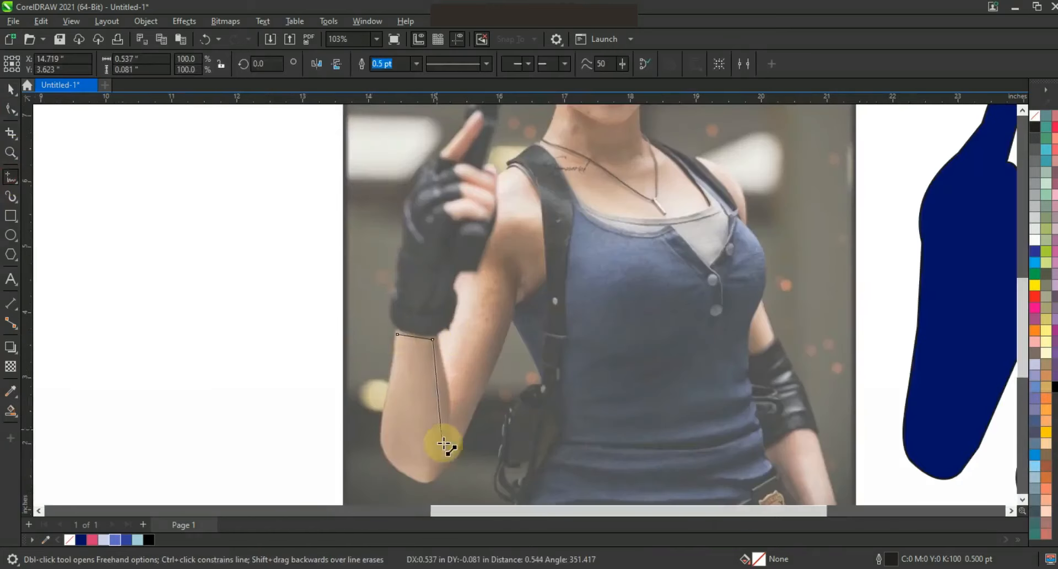
{"action": "left_click", "coordinate": [447, 446]}
{"action": "left_click", "coordinate": [384, 432]}
{"action": "left_click", "coordinate": [397, 335]}
Bend the forearm outline's straight segments to follow the elbow, the arm edges and the glove cuff
{"action": "left_click", "coordinate": [11, 109]}
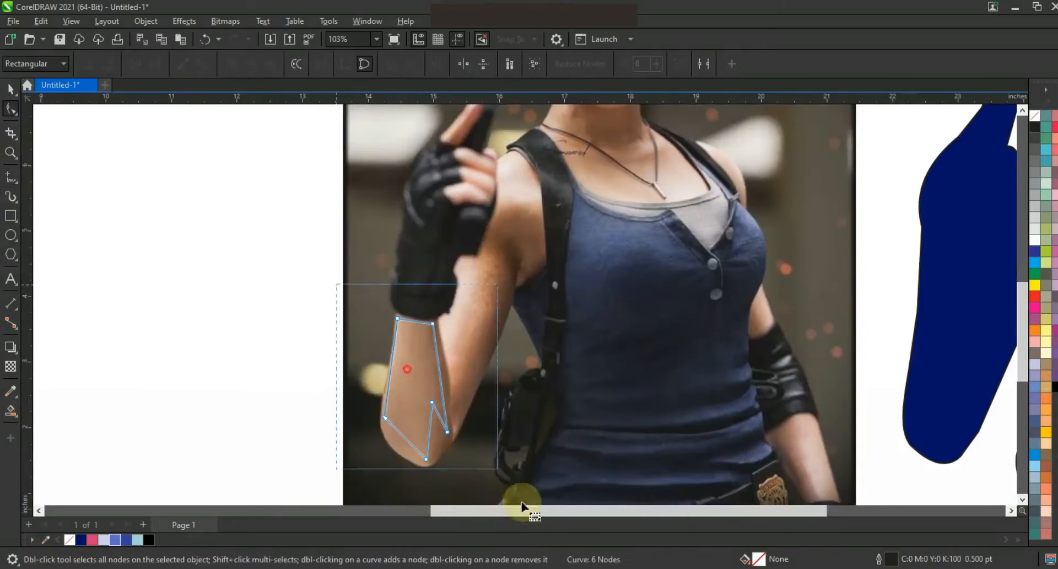
{"action": "left_click_drag", "start_coordinate": [406, 430], "coordinate": [398, 439]}
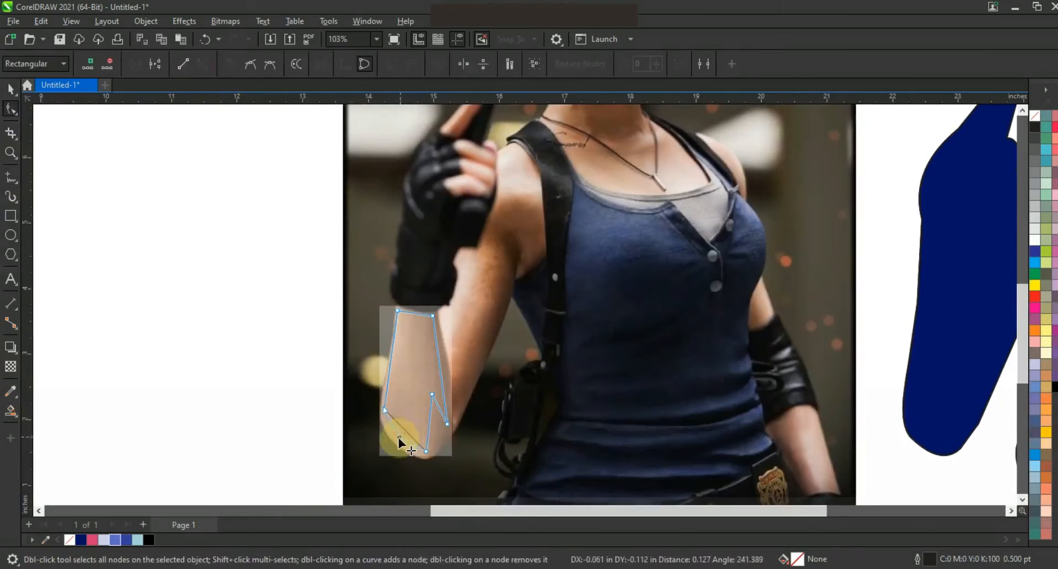
{"action": "left_click_drag", "start_coordinate": [442, 385], "coordinate": [444, 382]}
{"action": "left_click_drag", "start_coordinate": [419, 314], "coordinate": [394, 341]}
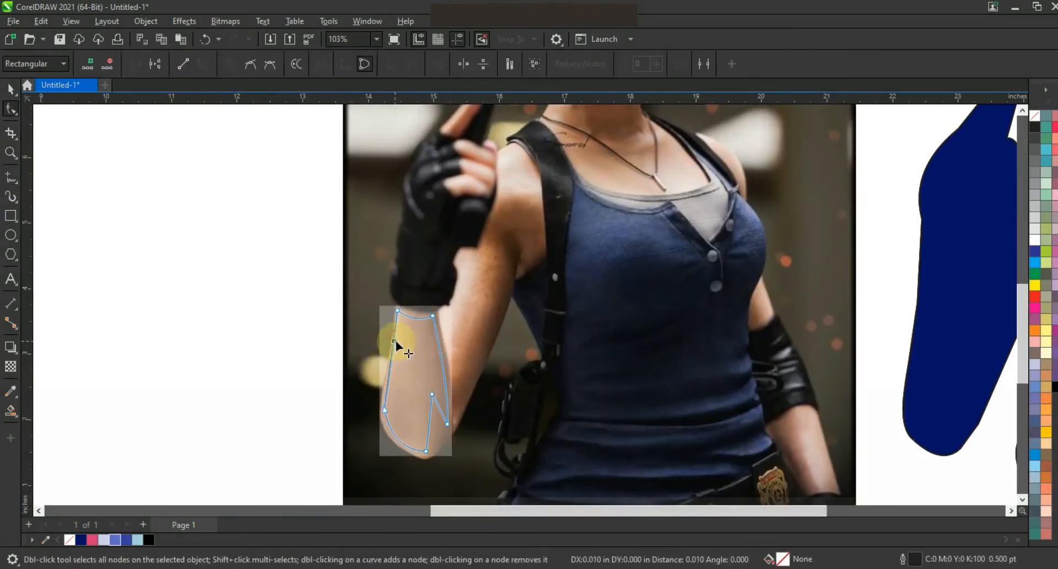
Fill the forearm shape with lavender, move it onto the silhouette's raised arm and remove its outline
{"action": "key", "text": "space"}
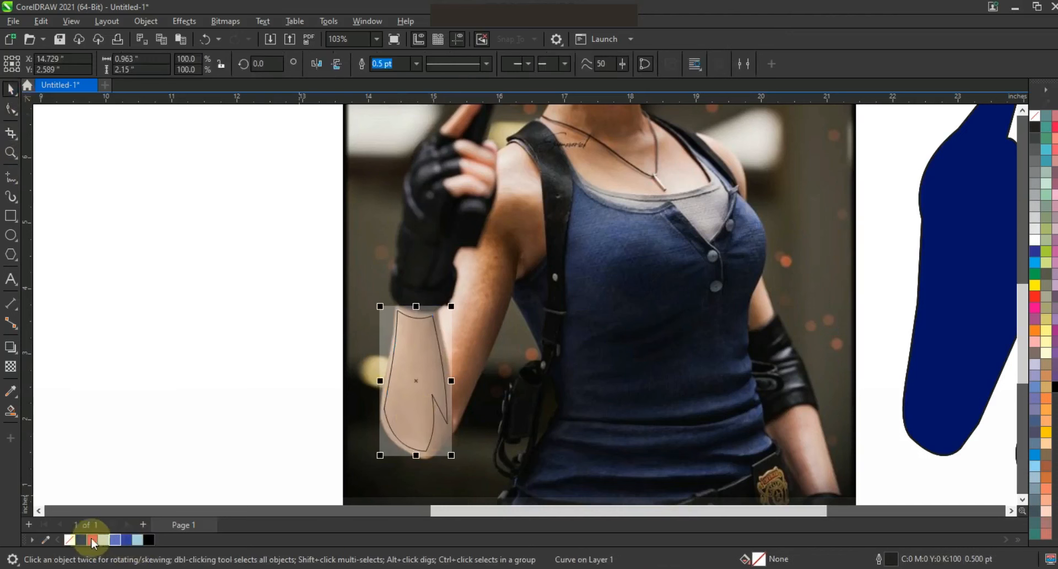
{"action": "left_click", "coordinate": [110, 541]}
{"action": "key", "text": "F3"}
{"action": "left_click", "coordinate": [378, 329]}
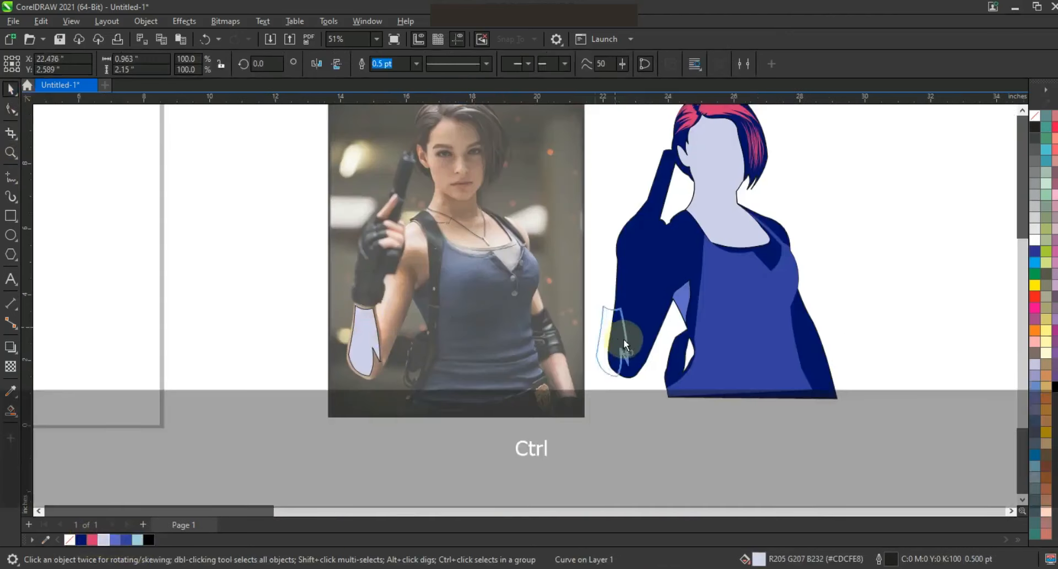
{"action": "left_click_drag", "start_coordinate": [627, 338], "coordinate": [626, 338]}
{"action": "right_click", "coordinate": [1035, 116]}
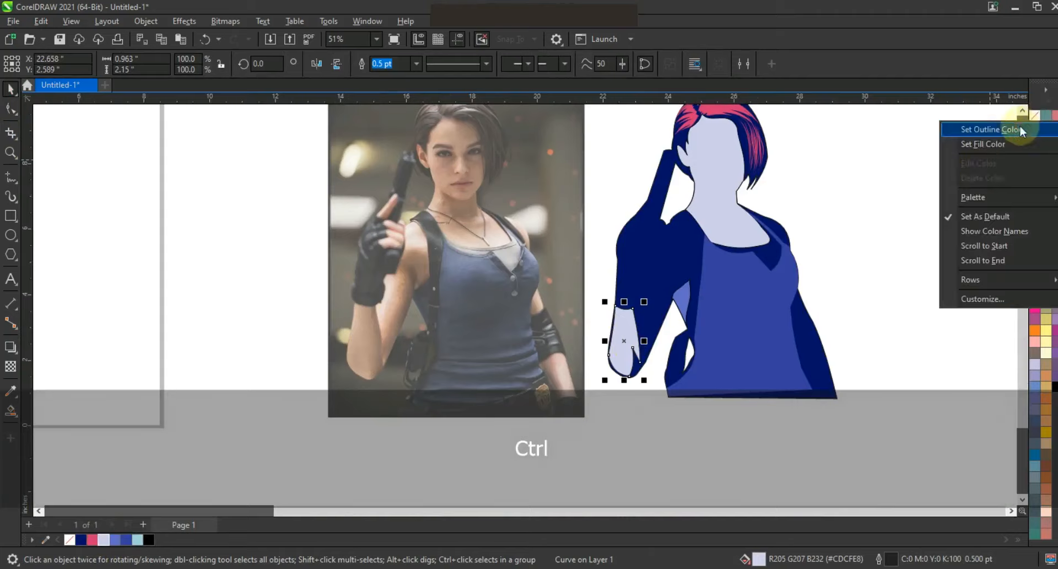
{"action": "left_click", "coordinate": [1021, 130]}
{"action": "left_click", "coordinate": [603, 298]}
Draw a notched outline over the lit skin of the raised upper arm, between the glove and the inner elbow
{"action": "key", "text": "F3"}
{"action": "left_click", "coordinate": [12, 154]}
{"action": "mouse_move", "coordinate": [453, 253]}
{"action": "left_mouse_down"}
{"action": "mouse_move", "coordinate": [594, 352]}
{"action": "mouse_move", "coordinate": [641, 363]}
{"action": "left_mouse_up"}
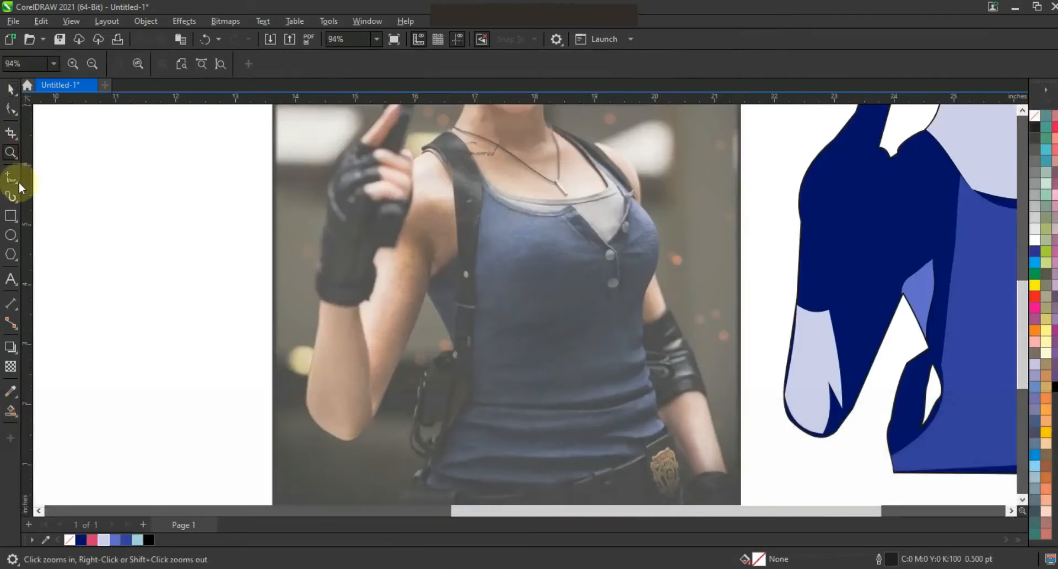
{"action": "left_click", "coordinate": [14, 180]}
{"action": "left_click", "coordinate": [409, 225]}
{"action": "left_click", "coordinate": [403, 331]}
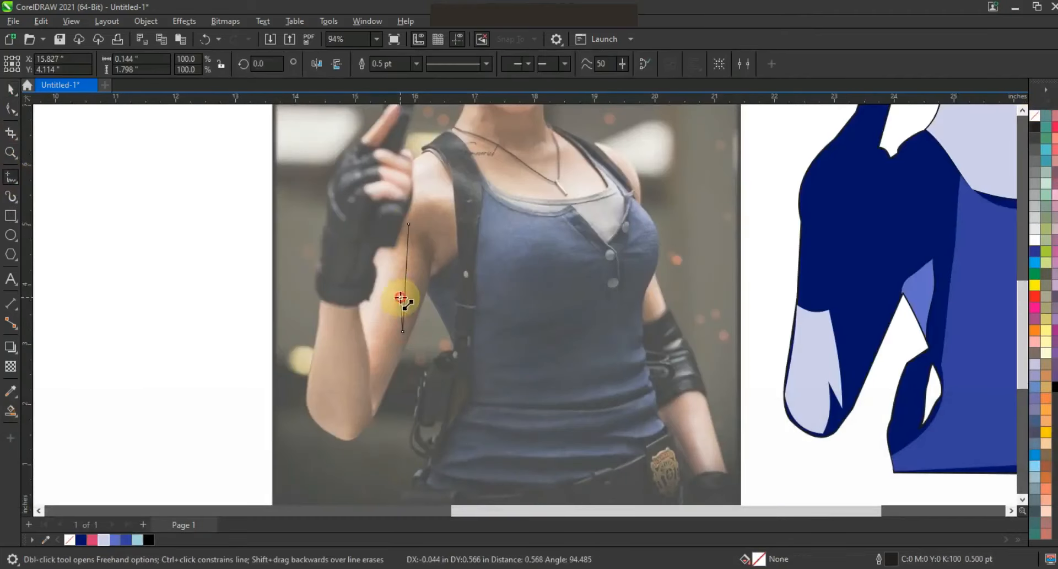
{"action": "left_click", "coordinate": [374, 395]}
{"action": "left_click", "coordinate": [365, 306]}
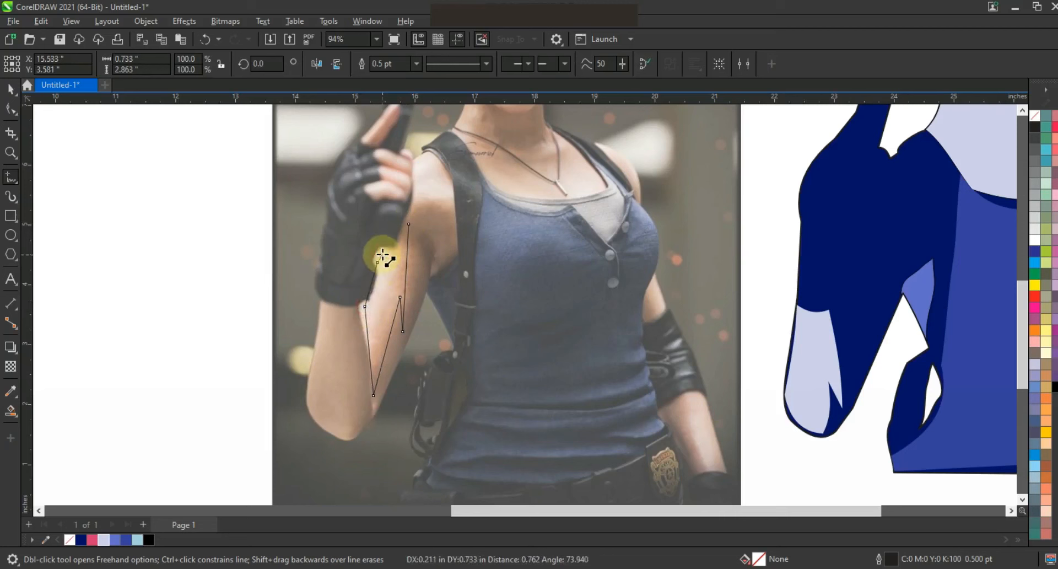
Convert the upper-arm outline to curves and bend its edges to follow the arm and glove
{"action": "double_click", "coordinate": [10, 109]}
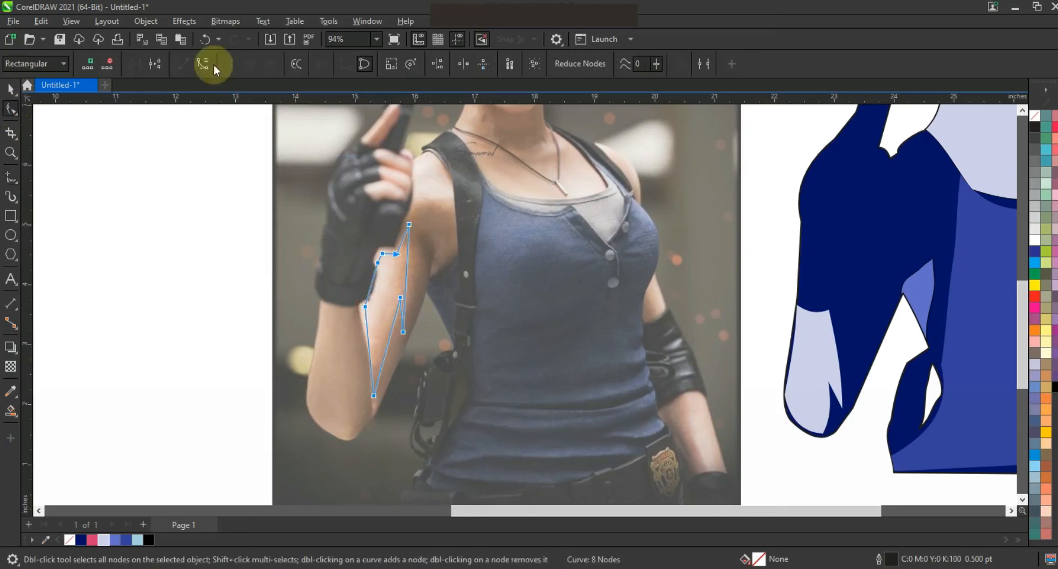
{"action": "left_click_drag", "start_coordinate": [406, 271], "coordinate": [379, 280]}
{"action": "left_click_drag", "start_coordinate": [369, 346], "coordinate": [372, 347]}
{"action": "left_click", "coordinate": [385, 353]}
Fill the upper-arm highlight with lavender, move it onto the silhouette's arm and remove its outline
{"action": "left_click", "coordinate": [11, 90]}
{"action": "left_click", "coordinate": [103, 539]}
{"action": "key", "text": "F3"}
{"action": "left_click_drag", "start_coordinate": [403, 294], "coordinate": [640, 303]}
{"action": "right_click", "coordinate": [1035, 115]}
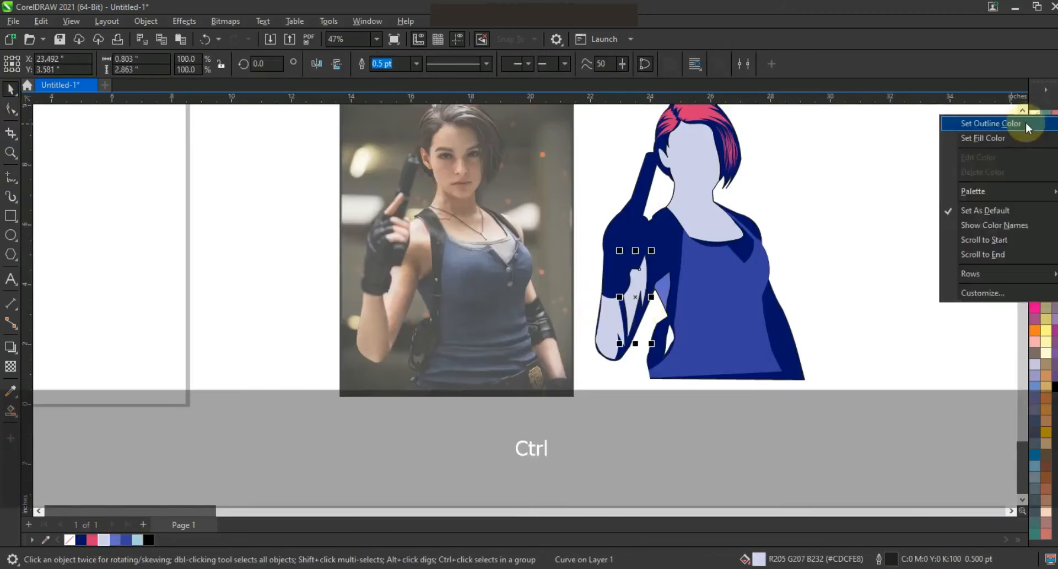
{"action": "left_click", "coordinate": [1027, 122]}
{"action": "left_click", "coordinate": [933, 185]}
{"action": "key", "text": "Escape"}
Draw a closed four-point outline over the bare shoulder between the gloved hand and the harness strap
{"action": "scroll", "coordinate": [700, 318], "scroll_direction": "down", "scroll_amount": 1}
{"action": "left_click", "coordinate": [11, 153]}
{"action": "left_click_drag", "start_coordinate": [465, 182], "coordinate": [817, 371]}
{"action": "left_click_drag", "start_coordinate": [279, 230], "coordinate": [541, 340]}
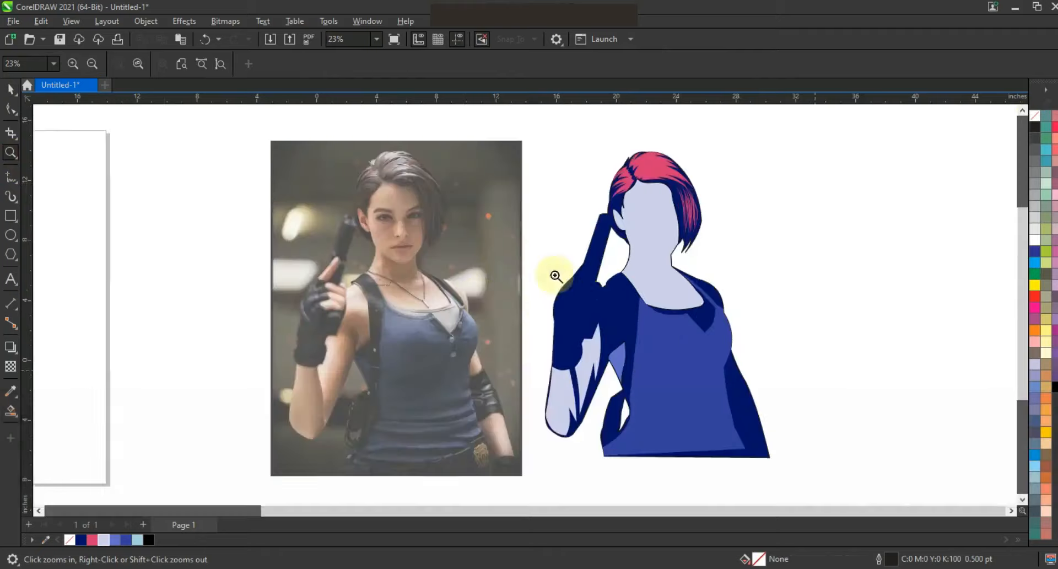
{"action": "scroll", "coordinate": [453, 302], "scroll_direction": "up", "scroll_amount": 2}
{"action": "left_click", "coordinate": [11, 176]}
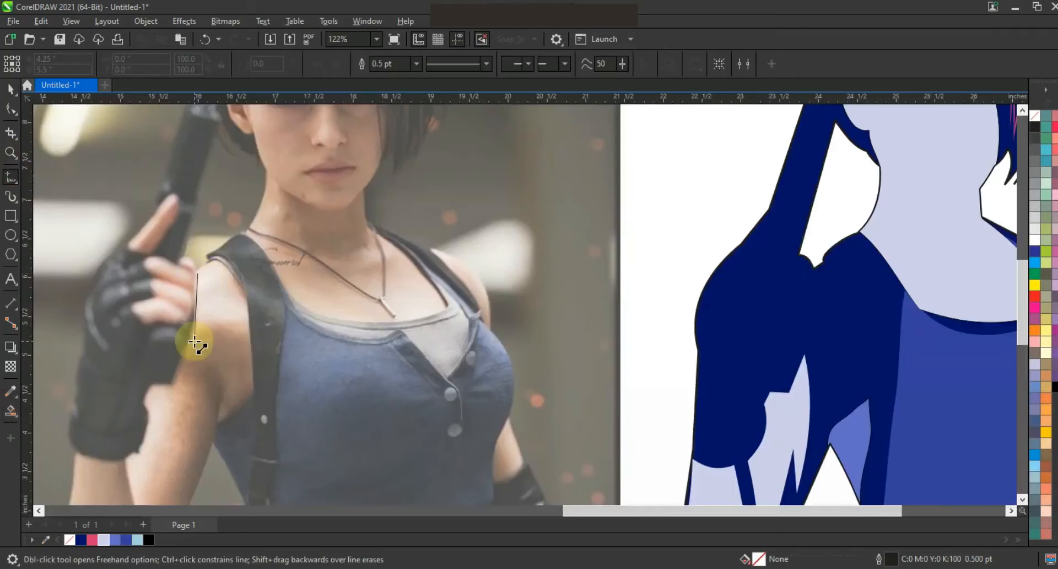
{"action": "left_click", "coordinate": [247, 384]}
{"action": "left_click", "coordinate": [224, 266]}
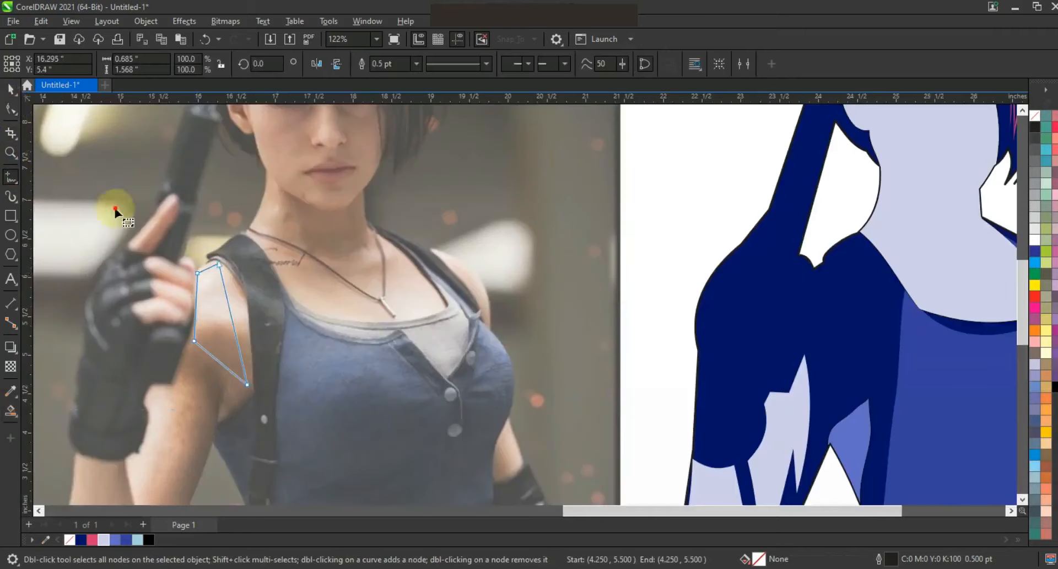
Bend the shoulder outline's side segments to follow the strap and the arm edge
{"action": "key", "text": "F10"}
{"action": "mouse_move", "coordinate": [232, 315]}
{"action": "left_mouse_down"}
{"action": "mouse_move", "coordinate": [229, 298]}
{"action": "mouse_move", "coordinate": [241, 298]}
{"action": "left_mouse_up"}
{"action": "left_click_drag", "start_coordinate": [196, 313], "coordinate": [199, 314]}
Move the shoulder shape onto the silhouette, fill it with lavender and remove its outline
{"action": "left_click_drag", "start_coordinate": [213, 357], "coordinate": [834, 333]}
{"action": "left_click", "coordinate": [11, 89]}
{"action": "left_click", "coordinate": [10, 88]}
{"action": "left_click", "coordinate": [103, 540]}
{"action": "right_click", "coordinate": [1036, 114]}
{"action": "scroll", "coordinate": [611, 274], "scroll_direction": "down", "scroll_amount": 3}
{"action": "key", "text": "Escape"}
{"action": "left_click", "coordinate": [886, 331]}
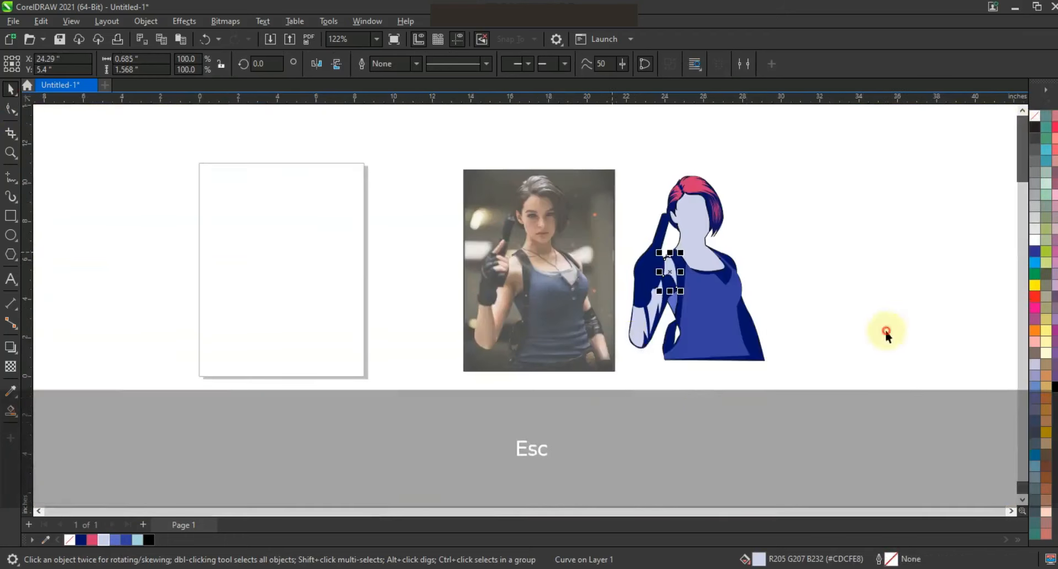
{"action": "key", "text": "Escape"}
Draw a closed triangle over the sliver of bare upper arm between the tank top and the elbow guard
{"action": "left_click_drag", "start_coordinate": [748, 377], "coordinate": [507, 225]}
{"action": "key", "text": "shift+F2"}
{"action": "left_click", "coordinate": [902, 276]}
{"action": "left_click", "coordinate": [11, 153]}
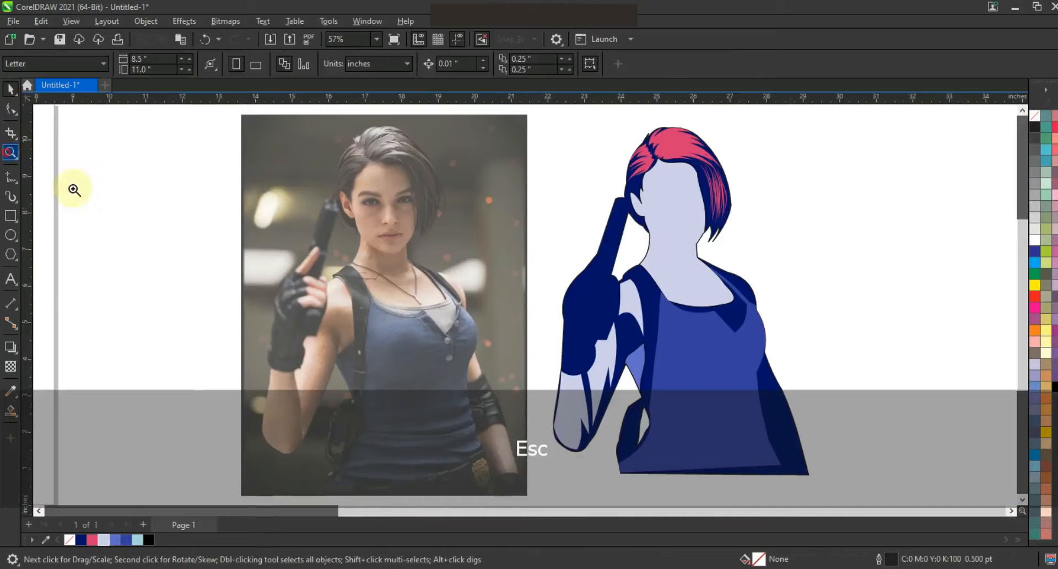
{"action": "left_click_drag", "start_coordinate": [390, 293], "coordinate": [638, 495]}
{"action": "left_click", "coordinate": [11, 177]}
{"action": "key", "text": "F5"}
{"action": "left_click", "coordinate": [446, 222]}
{"action": "double_click", "coordinate": [456, 254]}
{"action": "double_click", "coordinate": [440, 265]}
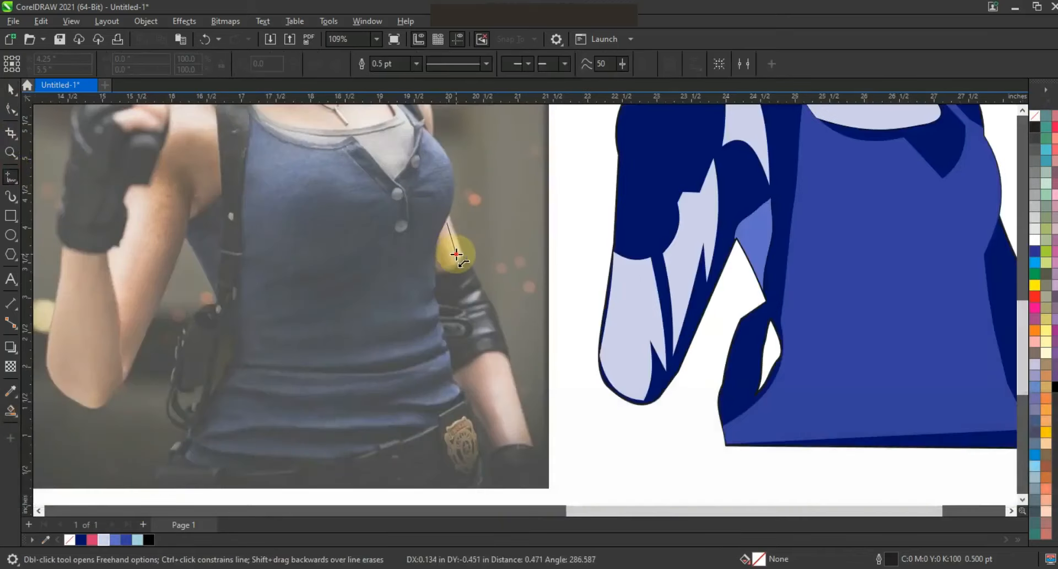
{"action": "left_click", "coordinate": [446, 222]}
Draw a notched outline over the lowered arm's bare forearm, between the elbow guard and the glove
{"action": "double_click", "coordinate": [530, 441]}
{"action": "double_click", "coordinate": [498, 442]}
{"action": "double_click", "coordinate": [477, 361]}
{"action": "left_click", "coordinate": [505, 357]}
Bend the lowered forearm outline's segments along the elbow guard, the inner shadow edge, the notch and the wrist
{"action": "key", "text": "F10"}
{"action": "key", "text": "shift+F2"}
{"action": "key", "text": "Escape"}
{"action": "left_click_drag", "start_coordinate": [467, 153], "coordinate": [467, 145]}
{"action": "left_click_drag", "start_coordinate": [465, 240], "coordinate": [469, 240]}
{"action": "left_click_drag", "start_coordinate": [472, 289], "coordinate": [475, 286]}
{"action": "left_click", "coordinate": [470, 304]}
{"action": "left_click", "coordinate": [508, 330]}
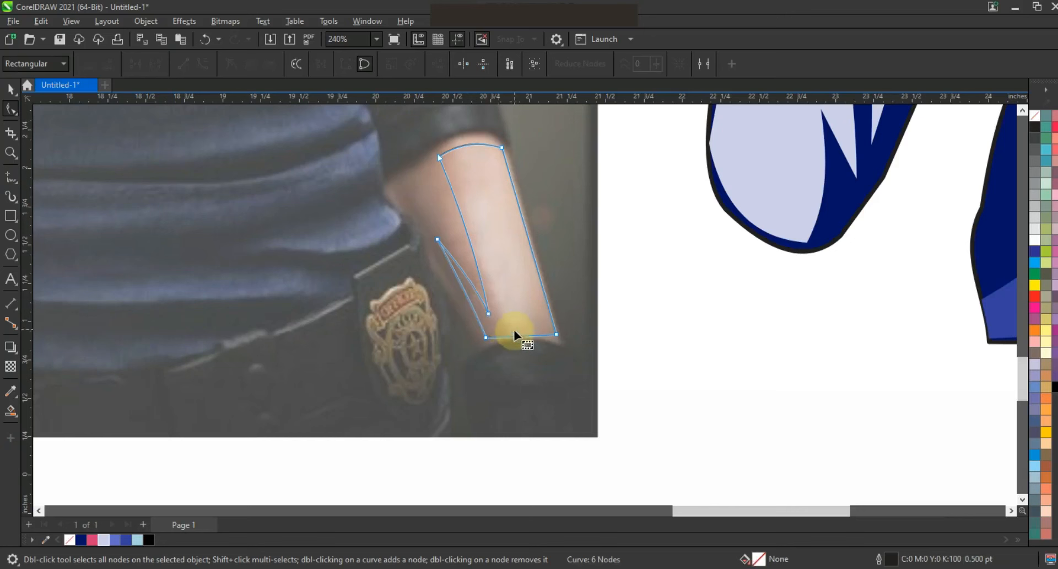
{"action": "left_click_drag", "start_coordinate": [514, 330], "coordinate": [516, 333]}
Convert the small upper-arm triangle to curves, bow its sides along the arm and nudge its upper point
{"action": "key", "text": "F3"}
{"action": "left_click", "coordinate": [485, 170]}
{"action": "key", "text": "shift+F2"}
{"action": "key", "text": "F3"}
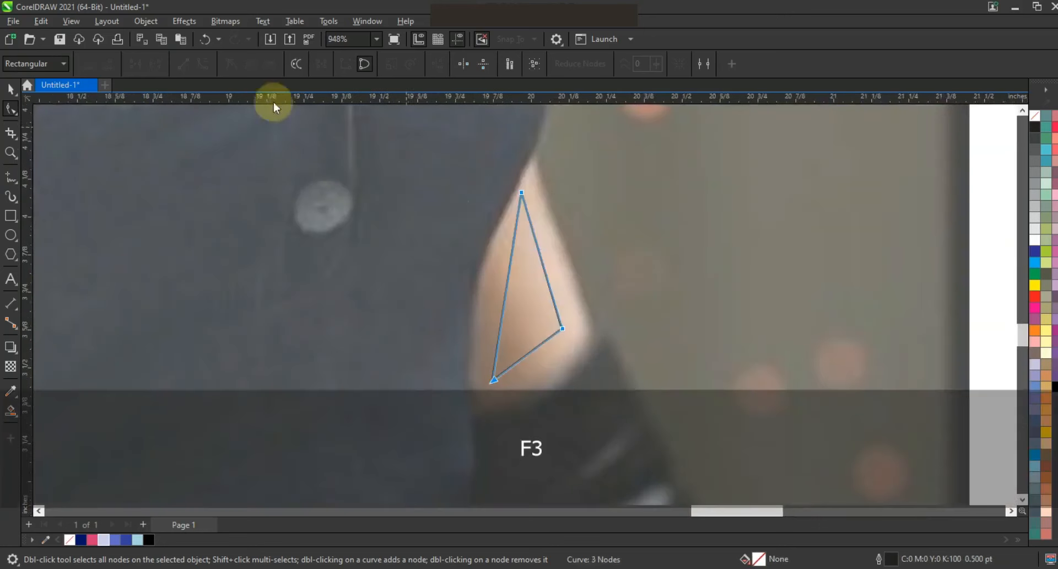
{"action": "left_click", "coordinate": [204, 63]}
{"action": "key", "text": "Escape"}
{"action": "left_click_drag", "start_coordinate": [531, 352], "coordinate": [535, 355]}
{"action": "left_click_drag", "start_coordinate": [547, 277], "coordinate": [494, 301]}
{"action": "left_click_drag", "start_coordinate": [521, 191], "coordinate": [526, 196]}
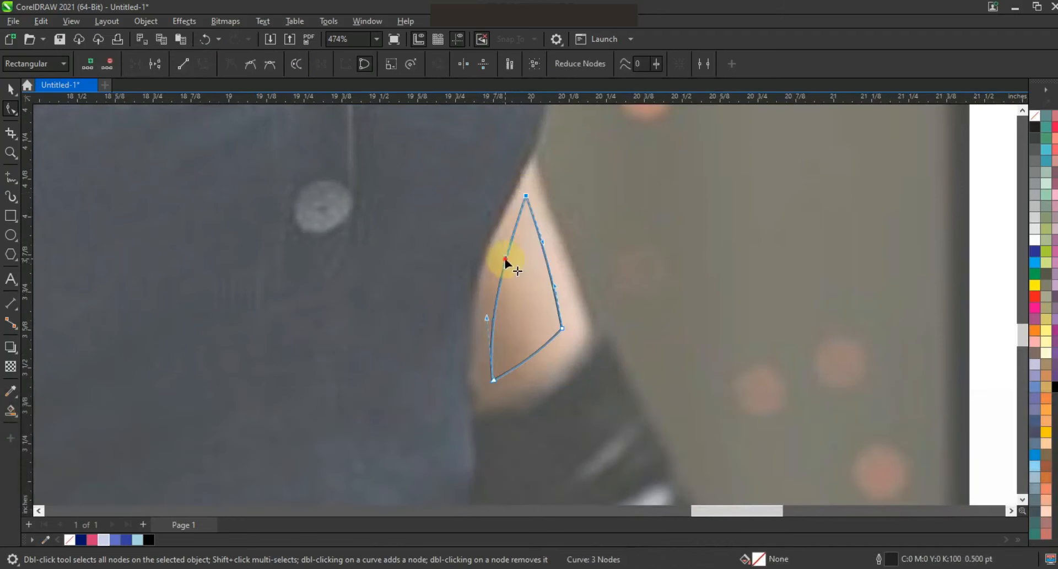
Fill the lowered arm's two skin shapes with lavender and move them onto the silhouette's lowered arm
{"action": "left_click", "coordinate": [11, 88]}
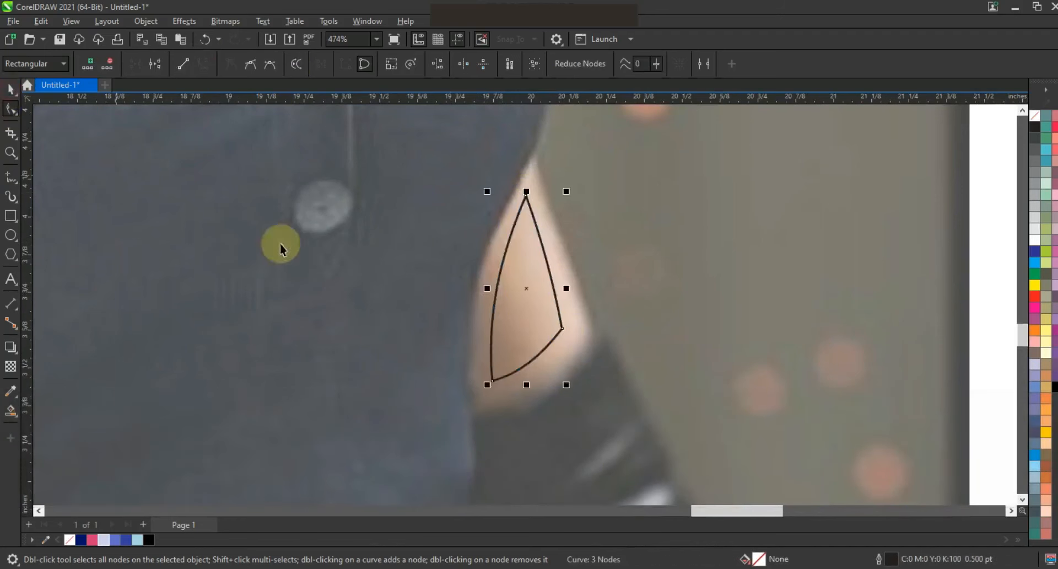
{"action": "key", "text": "F3"}
{"action": "left_click_drag", "start_coordinate": [377, 330], "coordinate": [681, 334]}
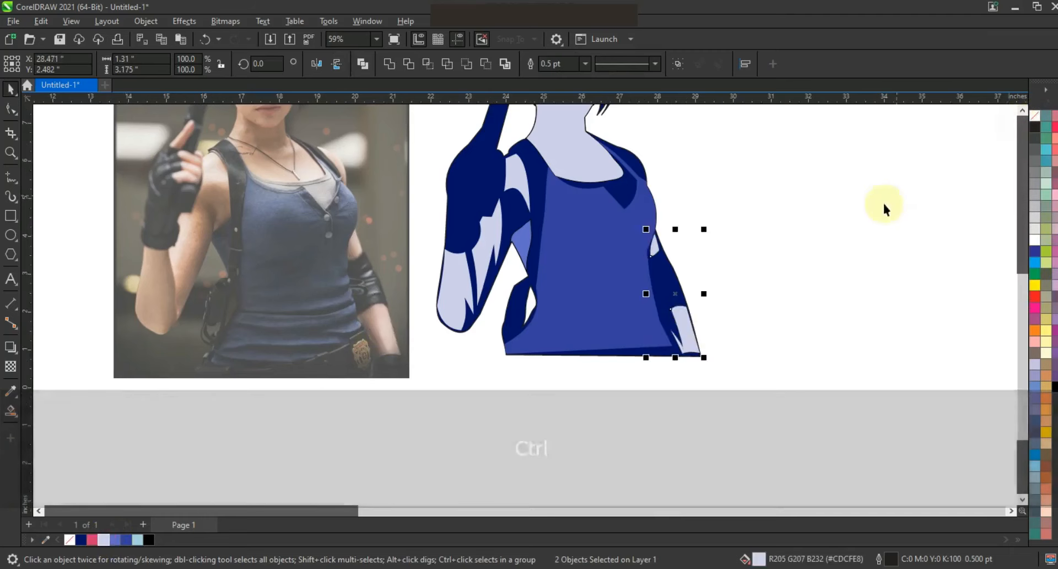
{"action": "left_click", "coordinate": [752, 297]}
{"action": "scroll", "coordinate": [668, 319], "scroll_direction": "down", "scroll_amount": 1}
{"action": "left_click_drag", "start_coordinate": [788, 404], "coordinate": [354, 154]}
{"action": "key", "text": "Escape"}
{"action": "key", "text": "F4"}
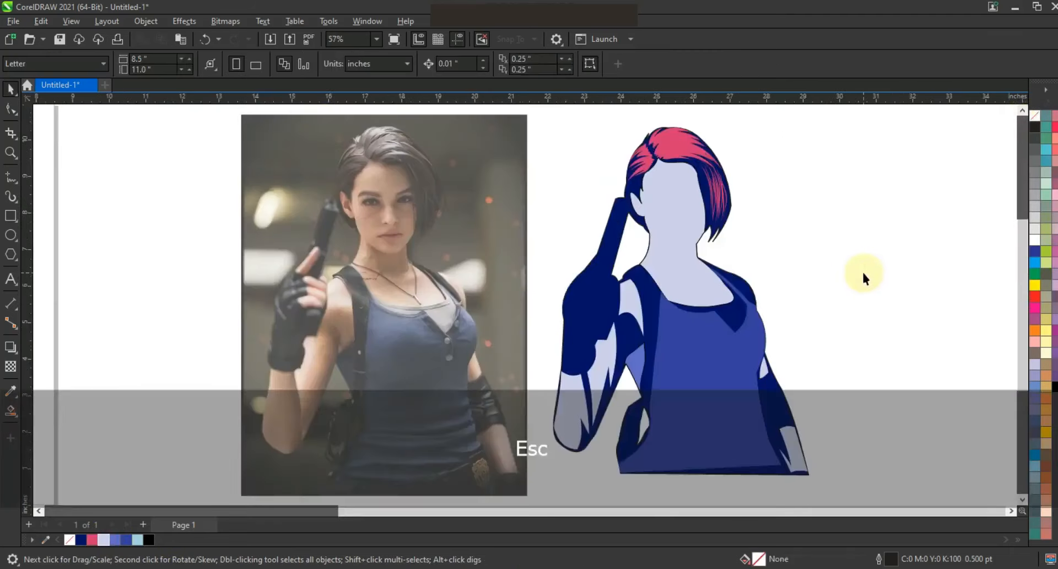
{"action": "key", "text": "Escape"}
Draw a freehand outline of the face's shadow along the nose, lips, chin and neck, and move it onto the artwork's face
{"action": "scroll", "coordinate": [751, 351], "scroll_direction": "down", "scroll_amount": 2}
{"action": "left_click", "coordinate": [11, 152]}
{"action": "left_click_drag", "start_coordinate": [392, 181], "coordinate": [781, 394]}
{"action": "left_click", "coordinate": [11, 176]}
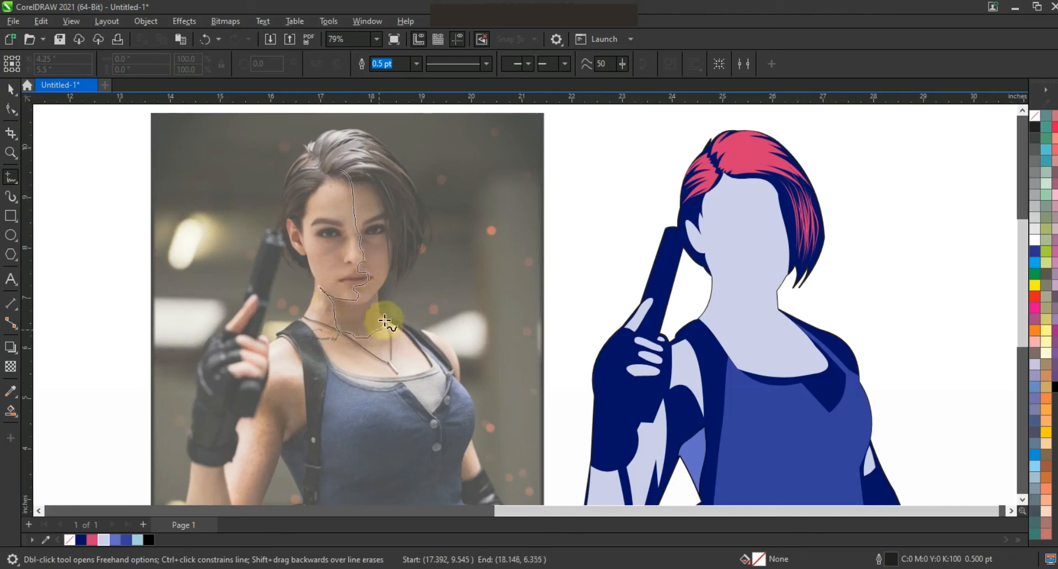
{"action": "left_click_drag", "start_coordinate": [384, 320], "coordinate": [437, 311]}
{"action": "left_click", "coordinate": [11, 88]}
{"action": "left_click_drag", "start_coordinate": [354, 236], "coordinate": [752, 274]}
Smart-fill the shadowed half of the face and neck, colour it periwinkle blue without an outline and delete the guide curve
{"action": "left_click", "coordinate": [13, 412]}
{"action": "left_click", "coordinate": [767, 243]}
{"action": "left_click", "coordinate": [16, 90]}
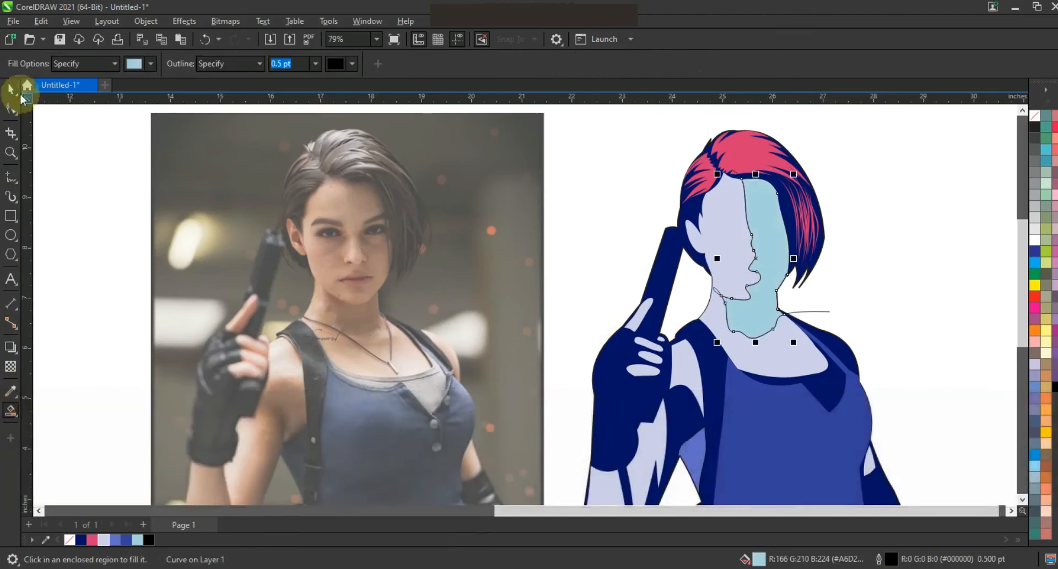
{"action": "left_click", "coordinate": [115, 539]}
{"action": "left_click", "coordinate": [823, 311]}
{"action": "key", "text": "Delete"}
{"action": "left_click", "coordinate": [769, 246]}
{"action": "right_click", "coordinate": [1035, 116]}
{"action": "left_click", "coordinate": [1016, 130]}
{"action": "key", "text": "Escape"}
{"action": "scroll", "coordinate": [827, 202], "scroll_direction": "down", "scroll_amount": 1}
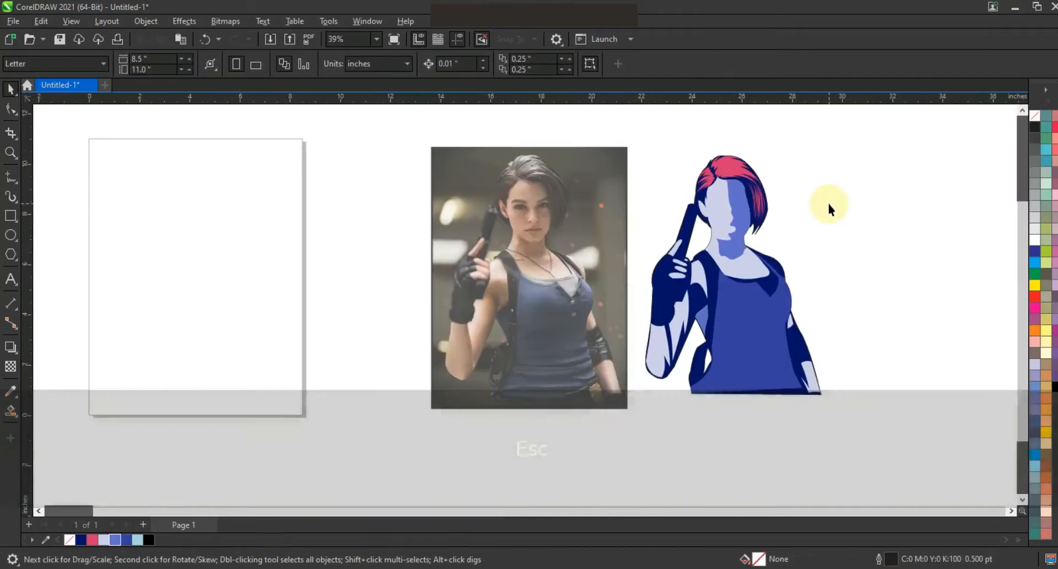
Draw an eyebrow outline with a notch near its inner end over the photo and bend its segments along the brow
{"action": "left_click", "coordinate": [10, 153]}
{"action": "left_click_drag", "start_coordinate": [484, 170], "coordinate": [609, 243]}
{"action": "left_click_drag", "start_coordinate": [237, 188], "coordinate": [628, 371]}
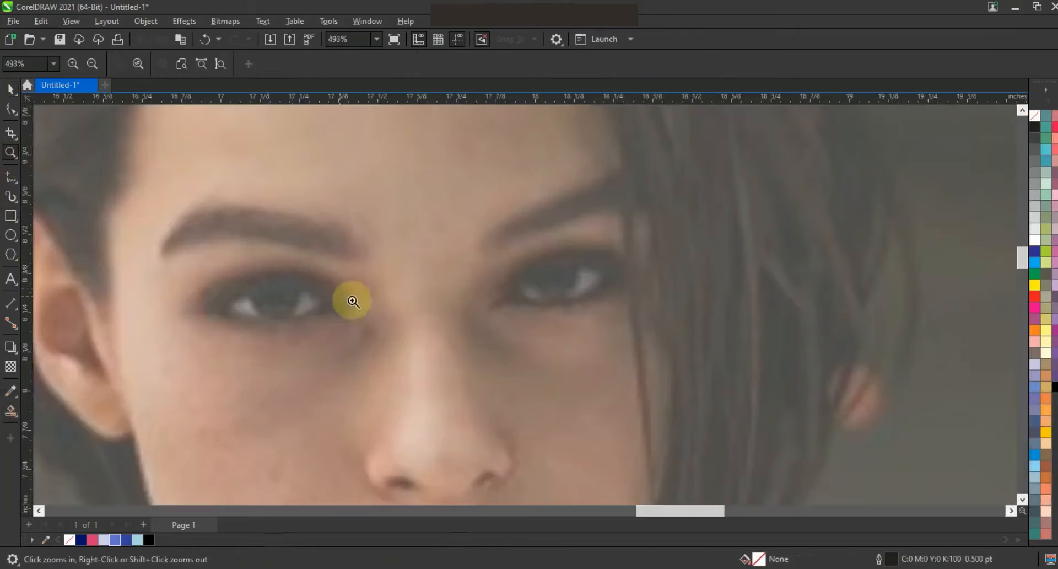
{"action": "left_click", "coordinate": [361, 248]}
{"action": "double_click", "coordinate": [318, 222]}
{"action": "double_click", "coordinate": [329, 233]}
{"action": "double_click", "coordinate": [162, 252]}
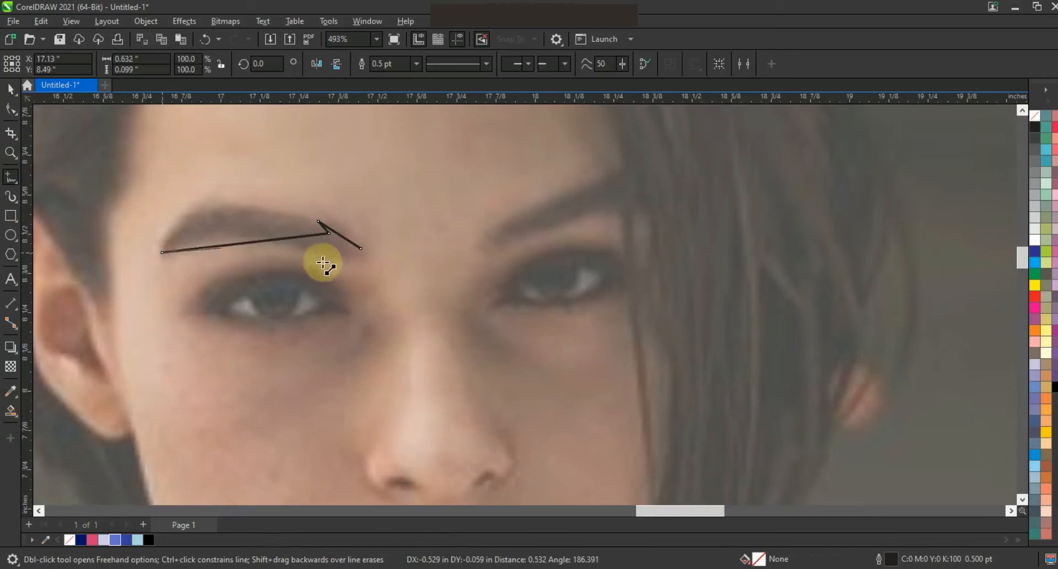
{"action": "double_click", "coordinate": [348, 259]}
{"action": "key", "text": "F10"}
{"action": "mouse_move", "coordinate": [255, 242]}
{"action": "left_mouse_down"}
{"action": "mouse_move", "coordinate": [218, 213]}
{"action": "mouse_move", "coordinate": [238, 237]}
{"action": "left_mouse_up"}
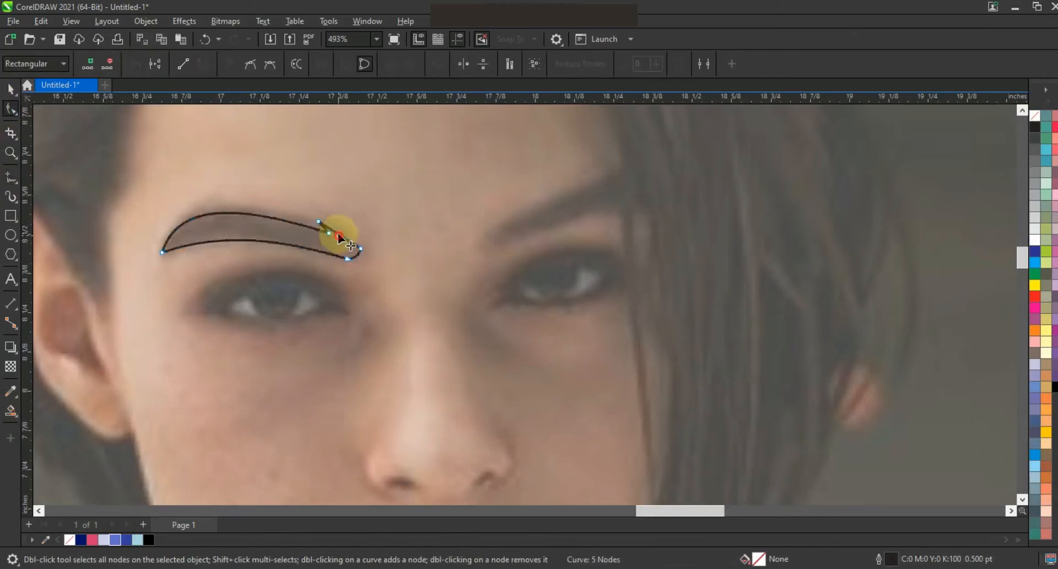
Draw the outer eye shape below the eyebrow from two lines and bow them along the upper and lower lash lines
{"action": "left_click", "coordinate": [11, 176]}
{"action": "left_click", "coordinate": [191, 307]}
{"action": "left_click", "coordinate": [354, 312]}
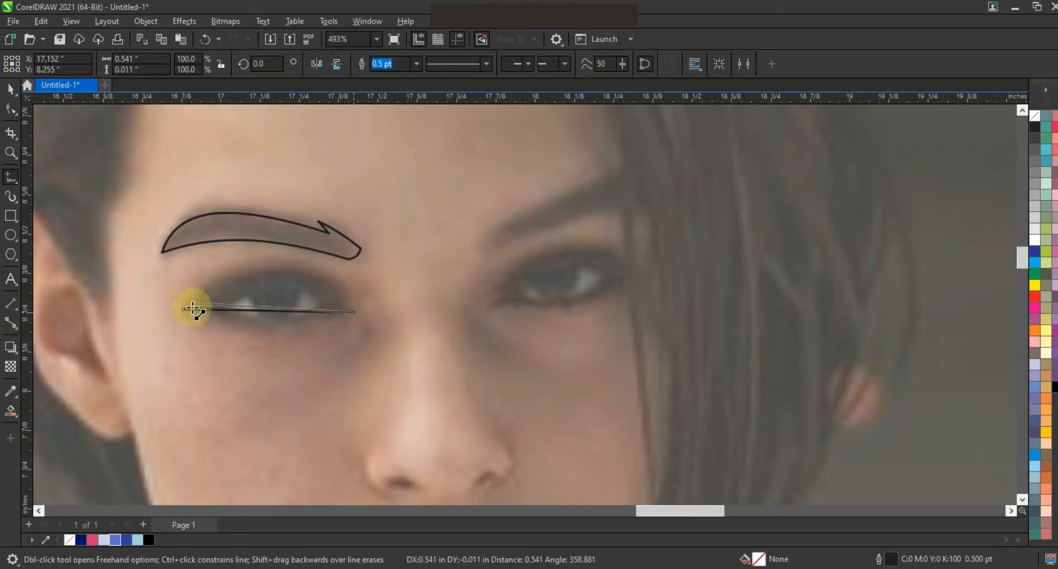
{"action": "left_click", "coordinate": [10, 108]}
{"action": "left_click_drag", "start_coordinate": [289, 311], "coordinate": [301, 246]}
{"action": "mouse_move", "coordinate": [257, 291]}
{"action": "left_mouse_down"}
{"action": "mouse_move", "coordinate": [245, 281]}
{"action": "mouse_move", "coordinate": [242, 314]}
{"action": "mouse_move", "coordinate": [303, 362]}
{"action": "left_mouse_up"}
{"action": "left_click_drag", "start_coordinate": [297, 312], "coordinate": [300, 310]}
Draw a smaller eye opening inside the outer eye shape and curve its upper and lower edges
{"action": "left_click", "coordinate": [10, 177]}
{"action": "left_click", "coordinate": [324, 303]}
{"action": "left_click", "coordinate": [223, 309]}
{"action": "left_click", "coordinate": [10, 109]}
{"action": "key", "text": "shift+F2"}
{"action": "key", "text": "F3"}
{"action": "key", "text": "F3"}
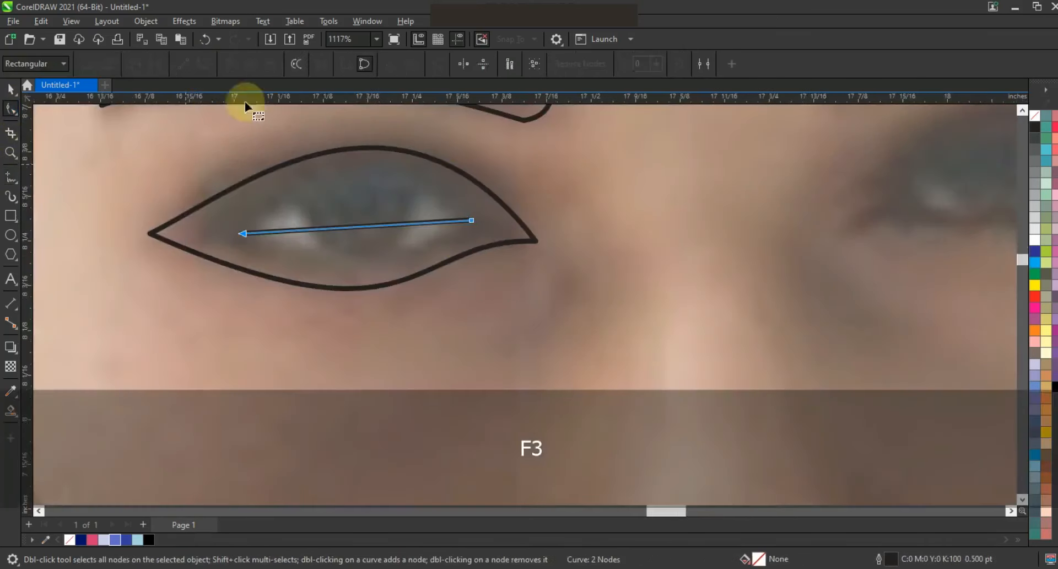
{"action": "left_click_drag", "start_coordinate": [368, 226], "coordinate": [366, 177]}
{"action": "left_click_drag", "start_coordinate": [322, 227], "coordinate": [371, 289]}
Draw an iris ellipse about 0.15 by 0.14 in, smart-fill its part inside the eye opening and delete the ellipse
{"action": "key", "text": "F7"}
{"action": "left_click_drag", "start_coordinate": [301, 156], "coordinate": [411, 255]}
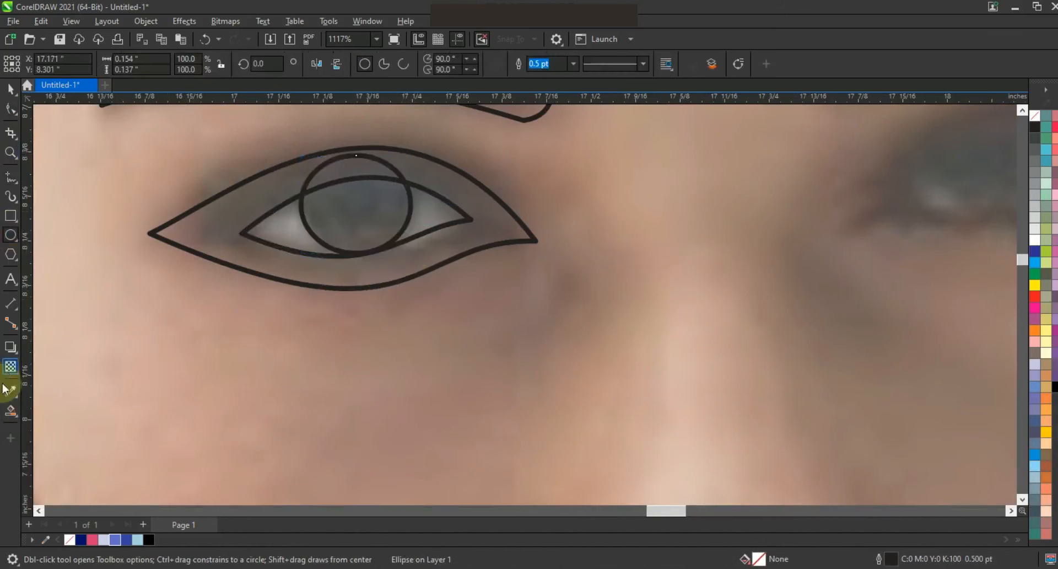
{"action": "left_click", "coordinate": [11, 409]}
{"action": "left_click", "coordinate": [345, 240]}
{"action": "left_click", "coordinate": [11, 90]}
{"action": "left_click", "coordinate": [325, 163]}
{"action": "key", "text": "Delete"}
Fill the eye opening with lavender, the outer eye shape with navy and the eyebrow with black
{"action": "left_click", "coordinate": [454, 215]}
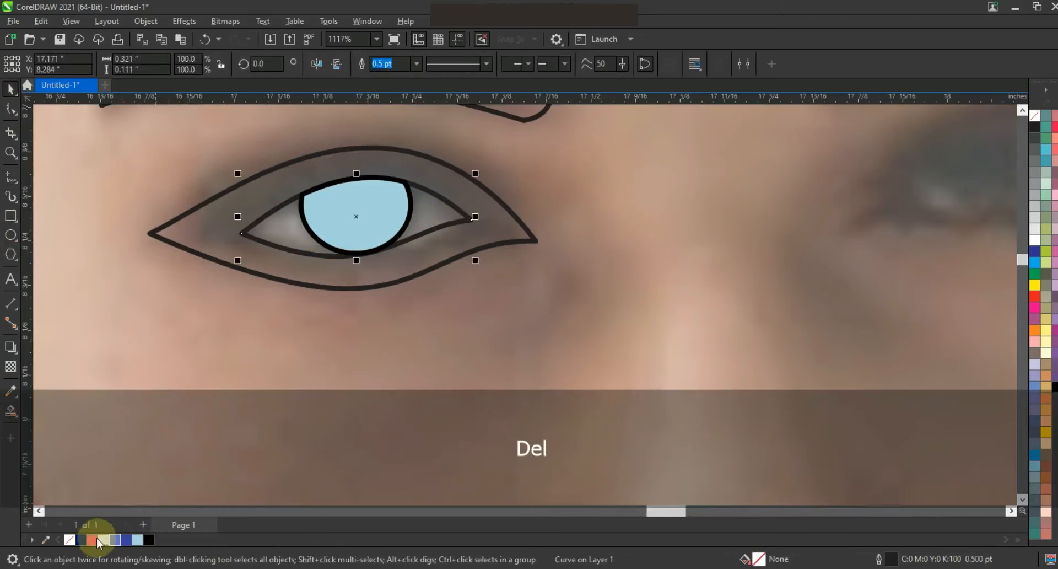
{"action": "left_click", "coordinate": [103, 539]}
{"action": "left_click", "coordinate": [474, 248]}
{"action": "left_click", "coordinate": [81, 539]}
{"action": "key", "text": "F3"}
{"action": "key", "text": "F3"}
{"action": "left_click", "coordinate": [479, 248]}
{"action": "left_click", "coordinate": [149, 539]}
Remove the outlines from the eyebrow and eye shapes and fill the iris with light blue
{"action": "key", "text": "F3"}
{"action": "key", "text": "F3"}
{"action": "key", "text": "Escape"}
{"action": "left_click_drag", "start_coordinate": [408, 220], "coordinate": [524, 289]}
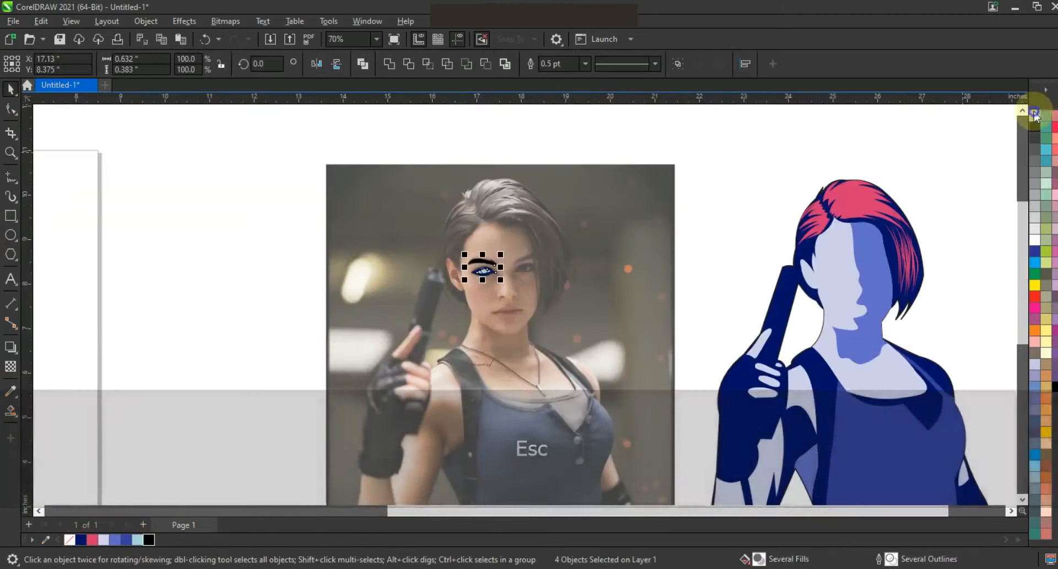
{"action": "left_click", "coordinate": [484, 271]}
{"action": "left_click", "coordinate": [137, 539]}
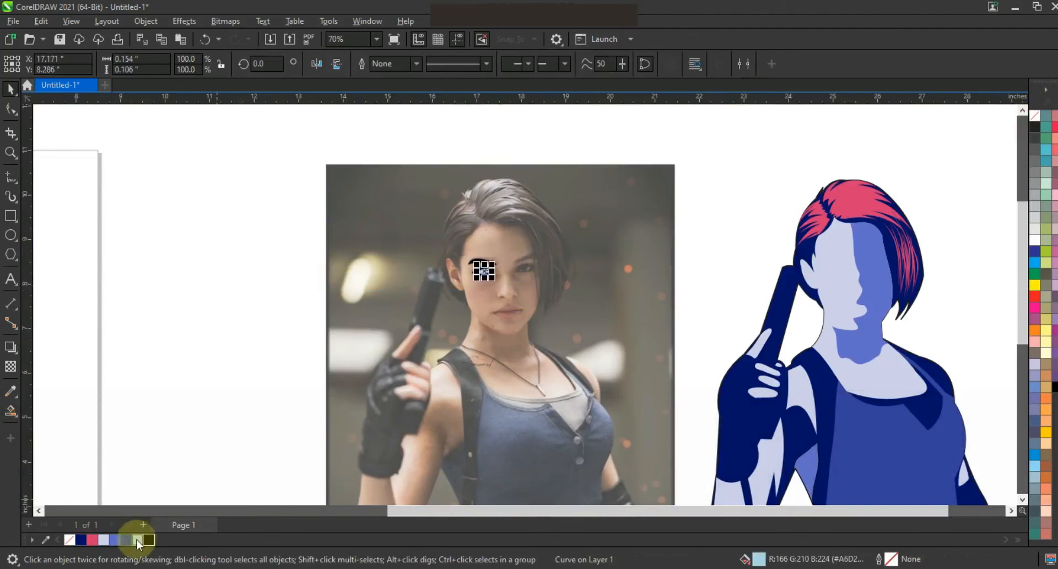
Group the eye and eyebrow, mirror a copy for the other eye and move both onto the artwork's face
{"action": "left_click_drag", "start_coordinate": [257, 220], "coordinate": [518, 303]}
{"action": "key", "text": "ctrl+g"}
{"action": "left_click_drag", "start_coordinate": [464, 267], "coordinate": [530, 269]}
{"action": "left_click", "coordinate": [524, 272]}
{"action": "key", "text": "Escape"}
{"action": "left_click_drag", "start_coordinate": [214, 234], "coordinate": [558, 301]}
{"action": "left_click_drag", "start_coordinate": [525, 268], "coordinate": [882, 274]}
{"action": "right_click", "coordinate": [881, 274]}
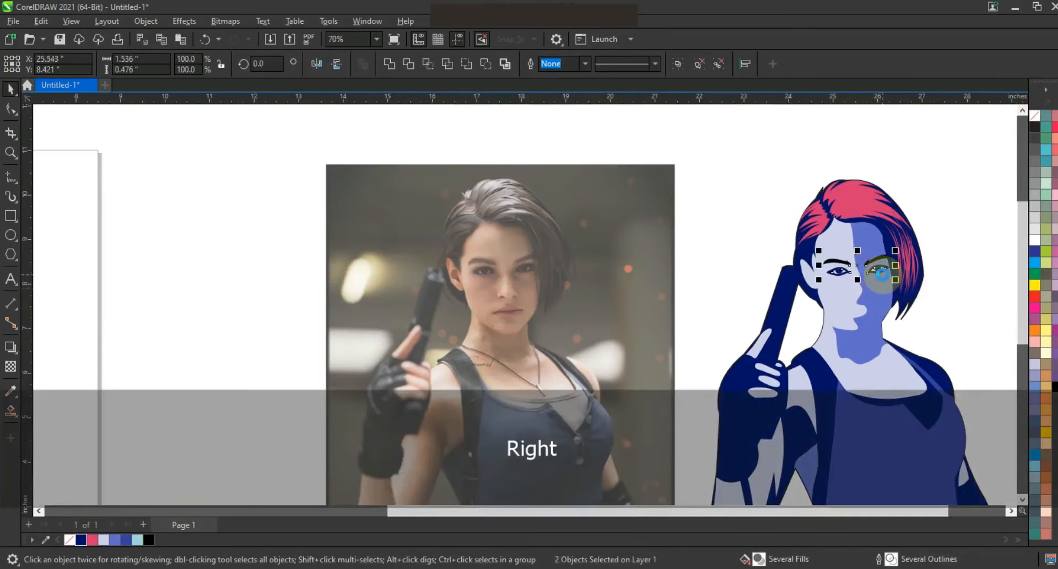
{"action": "scroll", "coordinate": [674, 167], "scroll_direction": "down", "scroll_amount": 1}
{"action": "left_click", "coordinate": [898, 255]}
{"action": "key", "text": "Escape"}
Draw a freehand shape along the nose's lower edge and nostrils, about 0.44 in wide, and fill it with navy
{"action": "left_click", "coordinate": [10, 153]}
{"action": "left_click_drag", "start_coordinate": [488, 273], "coordinate": [747, 186]}
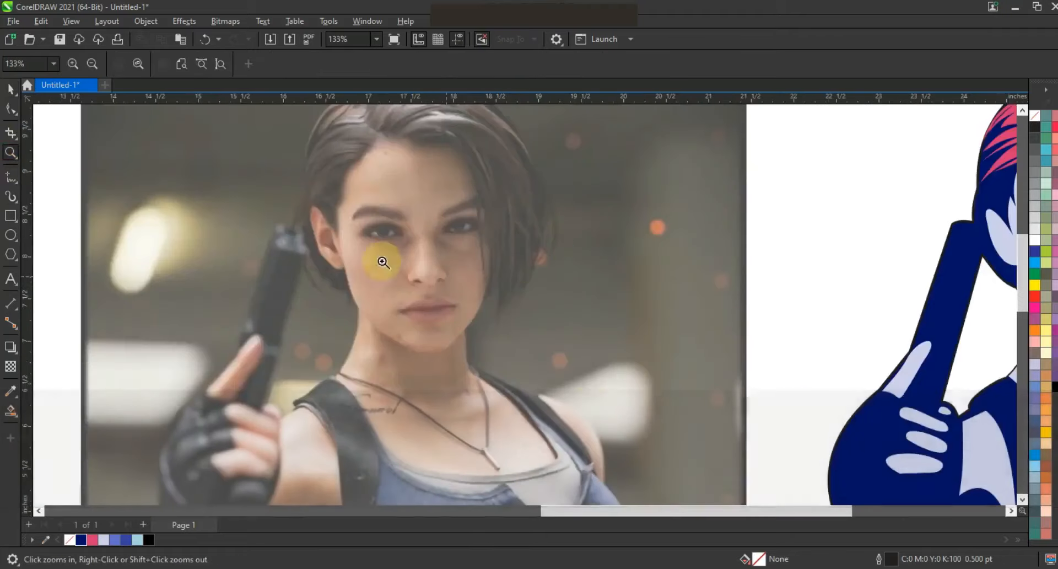
{"action": "left_click_drag", "start_coordinate": [242, 363], "coordinate": [658, 282]}
{"action": "left_click", "coordinate": [7, 181]}
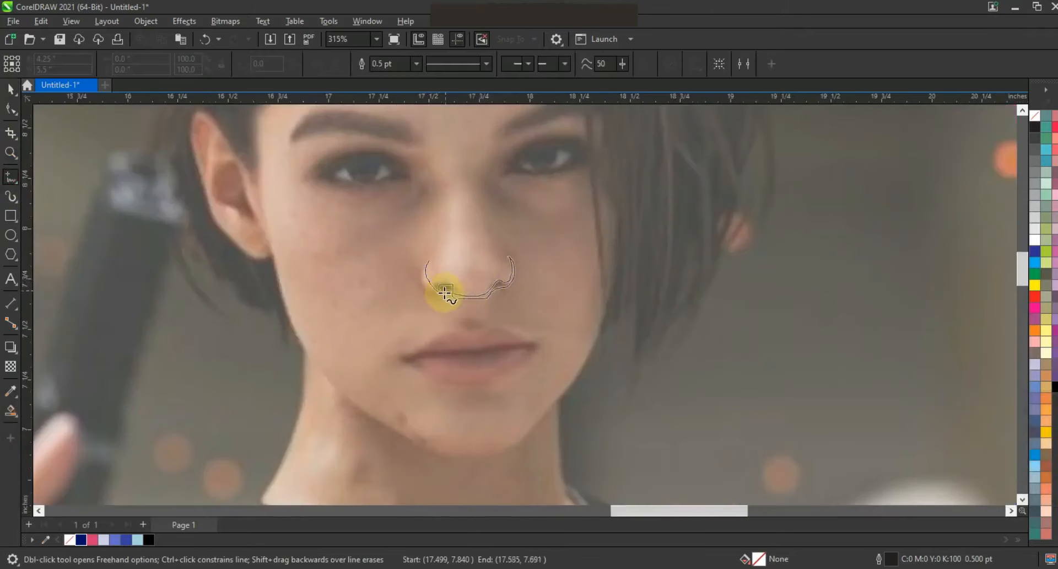
{"action": "left_click_drag", "start_coordinate": [429, 266], "coordinate": [606, 290]}
{"action": "left_click", "coordinate": [11, 89]}
{"action": "left_click", "coordinate": [81, 539]}
Move the navy nose shape onto the artwork's face between the eyes and mouth
{"action": "key", "text": "F3"}
{"action": "key", "text": "F3"}
{"action": "key", "text": "F3"}
{"action": "key", "text": "ctrl+z"}
{"action": "left_click_drag", "start_coordinate": [407, 265], "coordinate": [608, 284]}
{"action": "left_click_drag", "start_coordinate": [409, 267], "coordinate": [556, 227]}
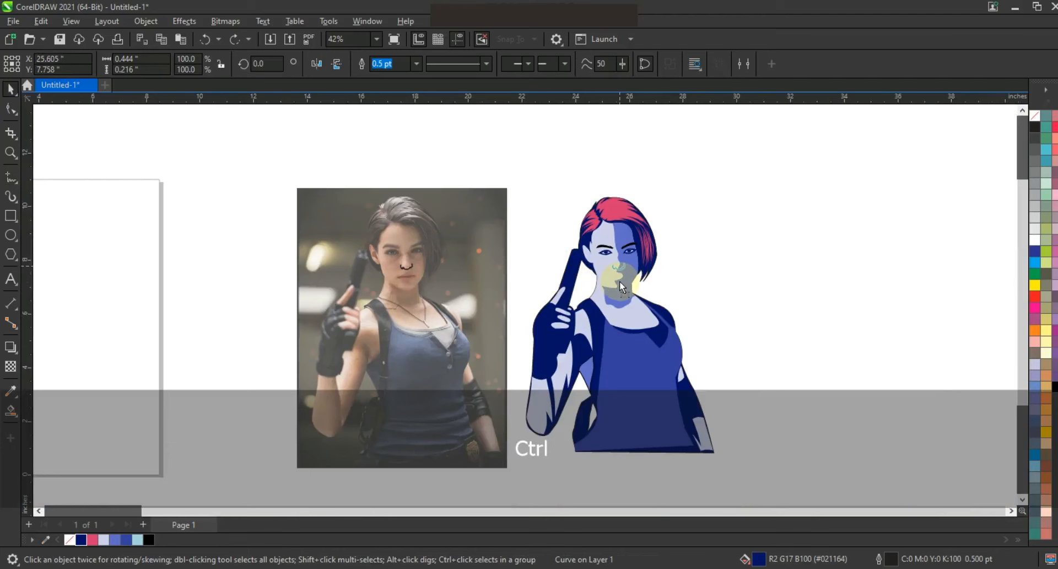
{"action": "left_click", "coordinate": [928, 196]}
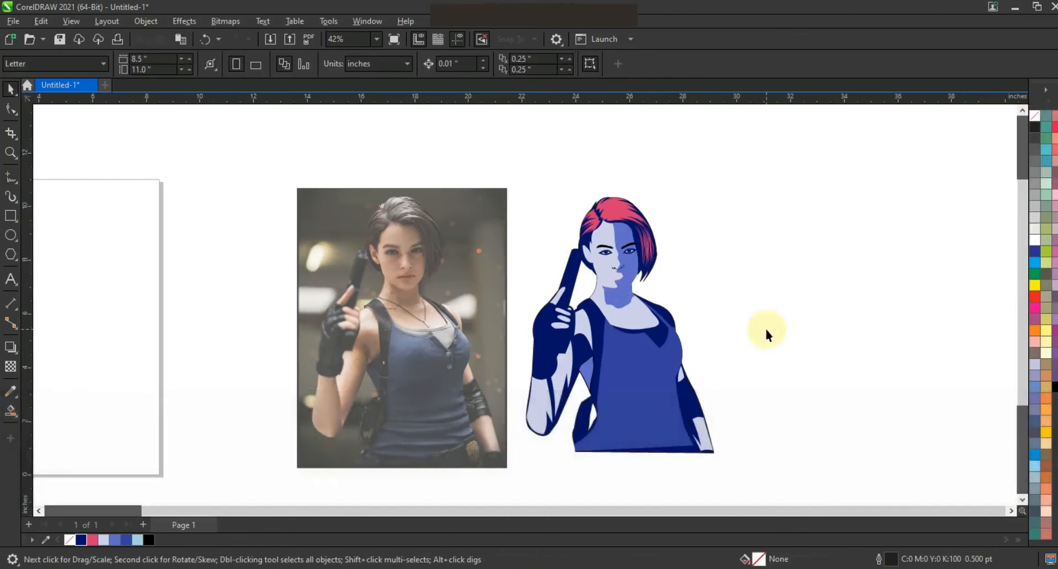
Draw a closed lip outline over the photo's mouth and bend its segments along the upper and lower lips
{"action": "left_click", "coordinate": [11, 153]}
{"action": "left_click_drag", "start_coordinate": [362, 251], "coordinate": [478, 296]}
{"action": "left_click", "coordinate": [11, 177]}
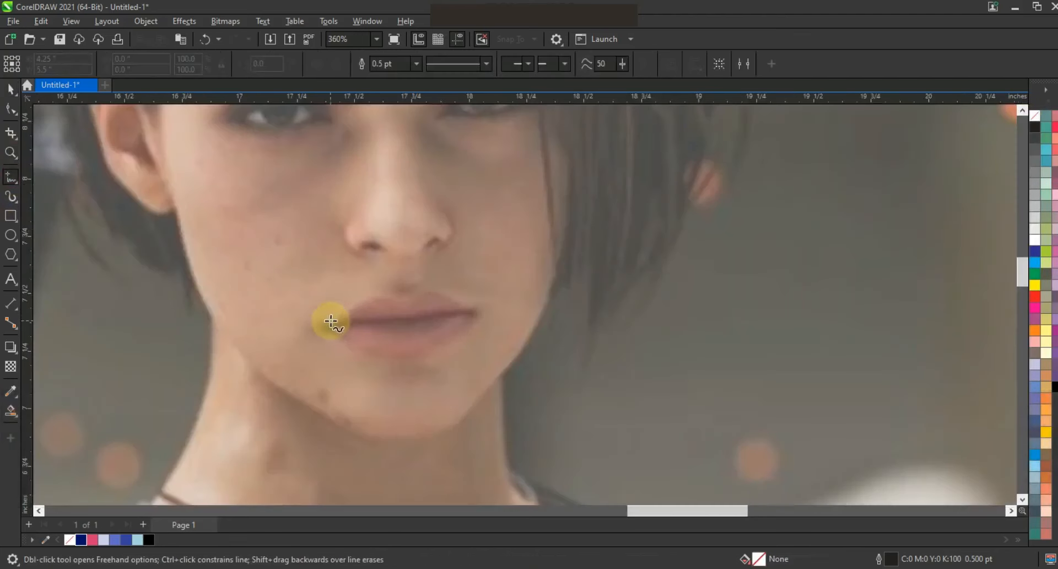
{"action": "left_click", "coordinate": [326, 324]}
{"action": "left_click", "coordinate": [406, 303]}
{"action": "left_click", "coordinate": [477, 313]}
{"action": "left_click", "coordinate": [325, 324]}
{"action": "left_click", "coordinate": [11, 109]}
{"action": "mouse_move", "coordinate": [380, 310]}
{"action": "left_mouse_down"}
{"action": "mouse_move", "coordinate": [381, 300]}
{"action": "mouse_move", "coordinate": [440, 303]}
{"action": "mouse_move", "coordinate": [404, 352]}
{"action": "left_mouse_up"}
Draw a wavy freehand shape for the gap between the lips and smart-fill the area inside the lip outline
{"action": "left_click", "coordinate": [11, 177]}
{"action": "left_click", "coordinate": [325, 319]}
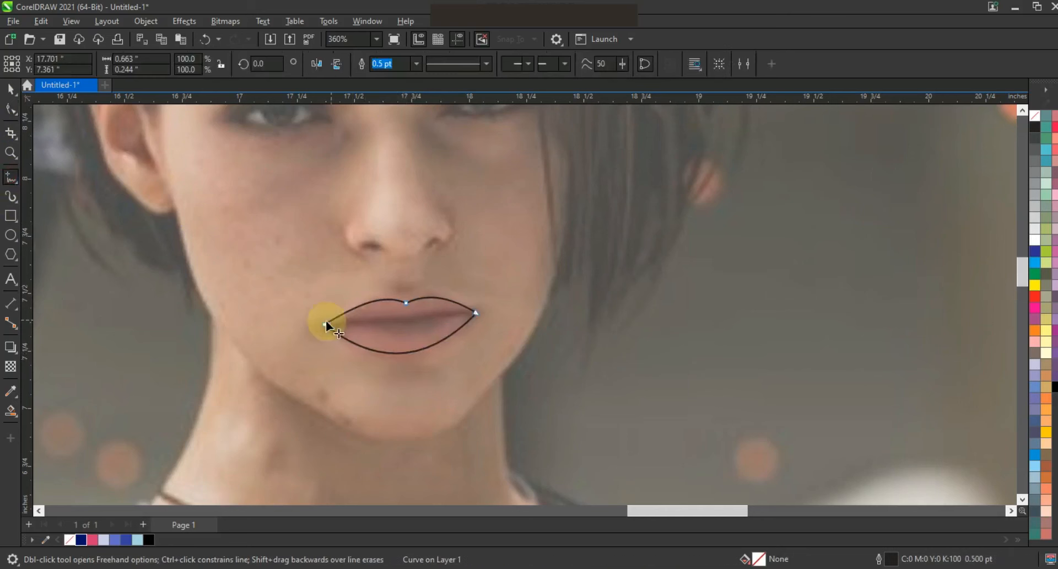
{"action": "left_click_drag", "start_coordinate": [363, 315], "coordinate": [477, 312]}
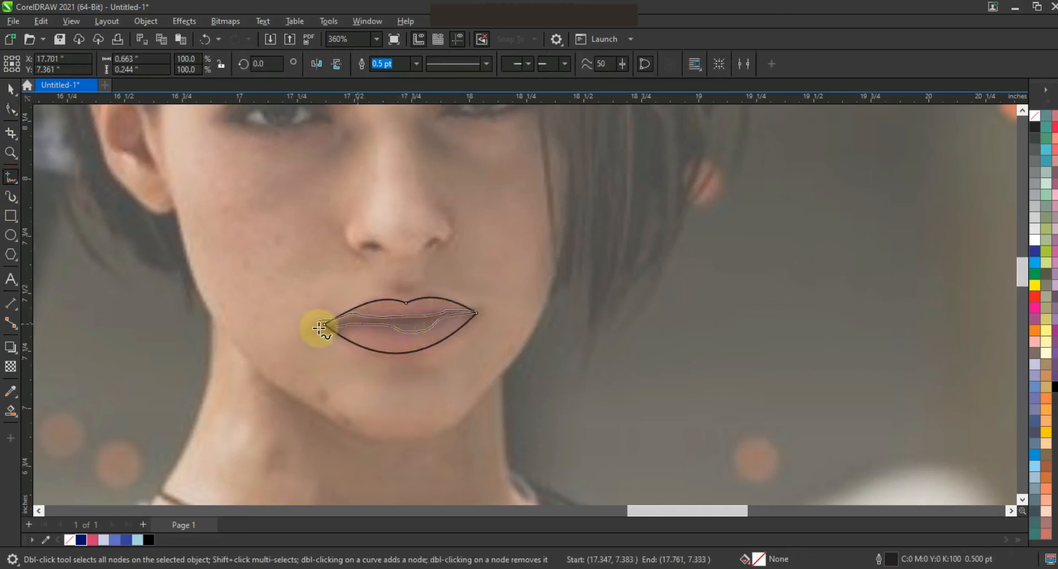
{"action": "left_click", "coordinate": [11, 410]}
{"action": "left_click", "coordinate": [11, 88]}
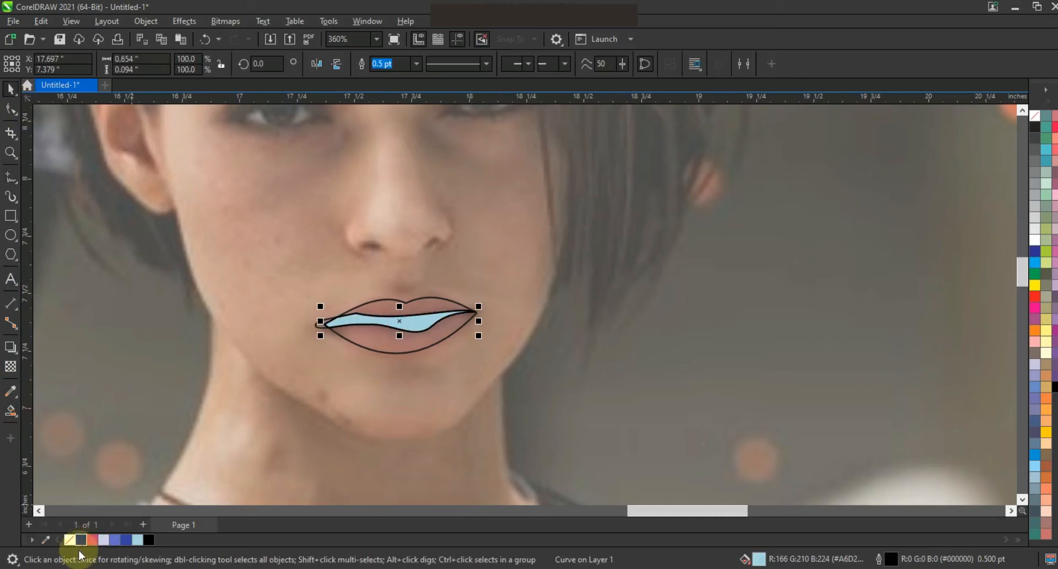
Fill the lips with pink and the gap between them with dark maroon (R 84, G 8, B 36)
{"action": "left_click", "coordinate": [91, 540]}
{"action": "left_click", "coordinate": [449, 324]}
{"action": "left_click", "coordinate": [13, 421]}
{"action": "left_click", "coordinate": [55, 407]}
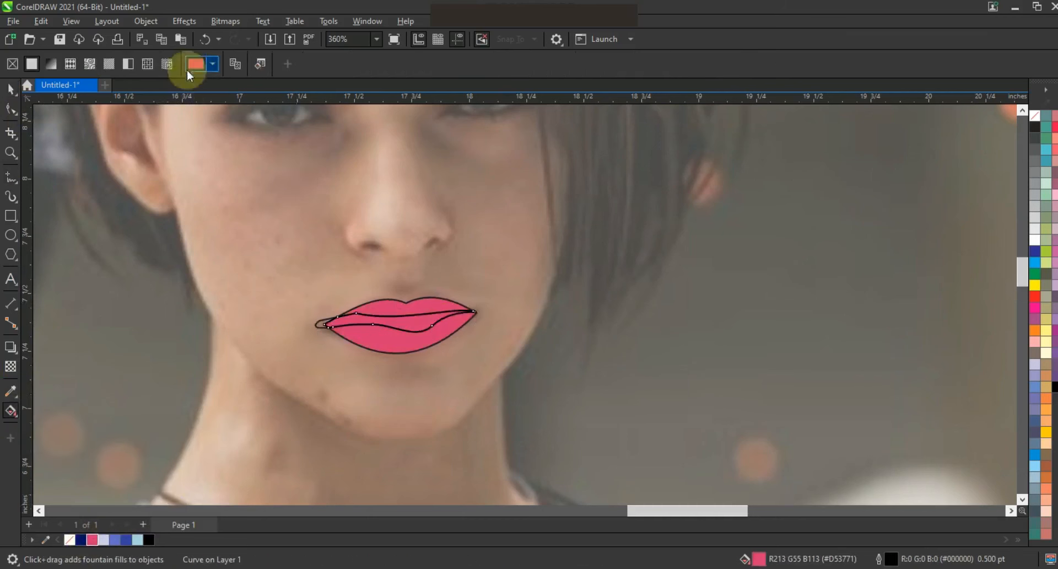
{"action": "left_click", "coordinate": [212, 63]}
{"action": "left_click", "coordinate": [200, 91]}
{"action": "left_click", "coordinate": [272, 171]}
{"action": "left_click", "coordinate": [274, 183]}
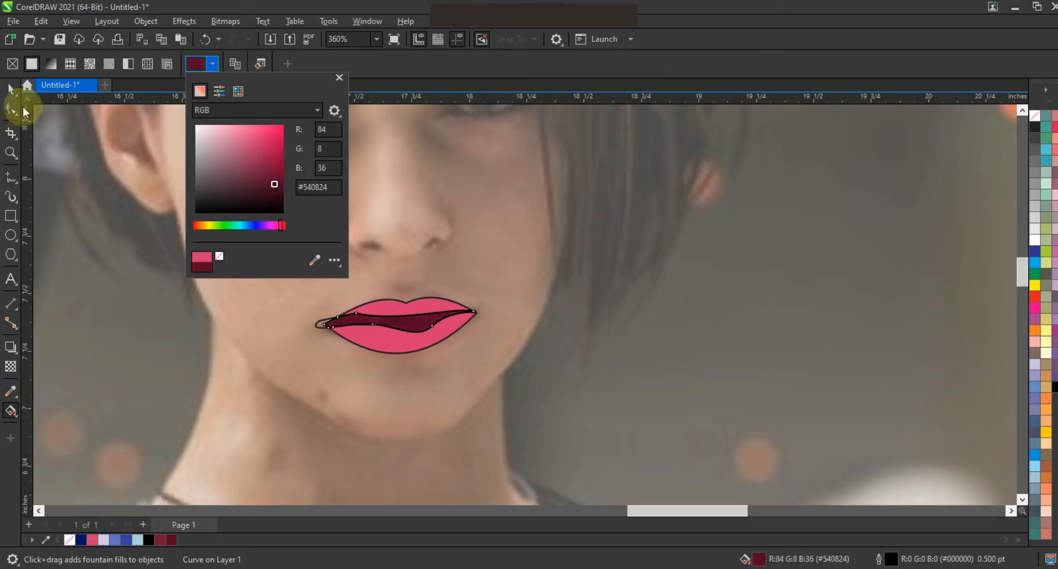
Mix a touch of dark red into the lips' pink fill
{"action": "left_click", "coordinate": [12, 90]}
{"action": "left_click", "coordinate": [437, 332]}
{"action": "left_click", "coordinate": [12, 91]}
{"action": "key", "text": "ctrl"}
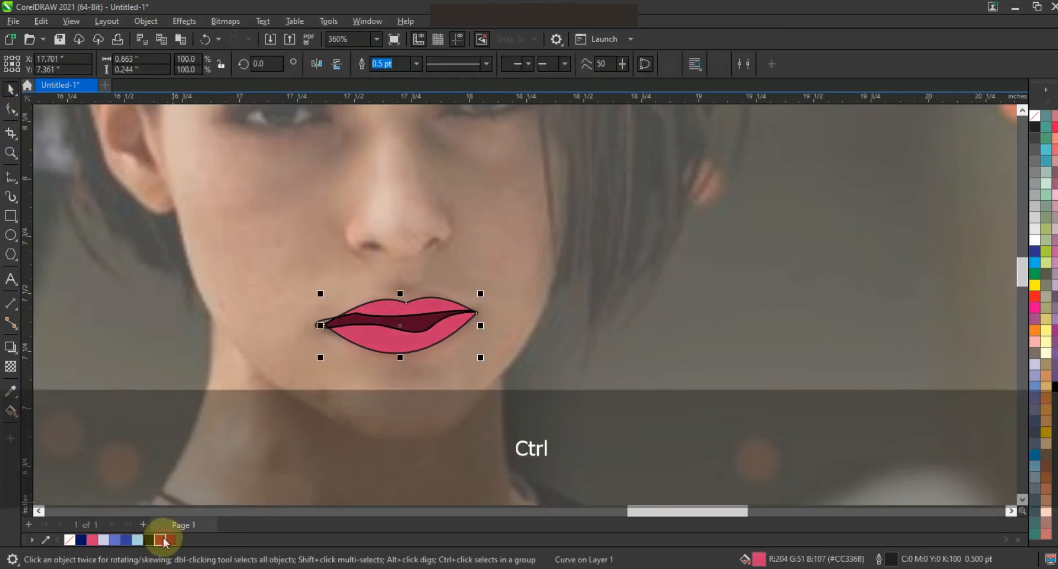
Delete the leftover freehand curve at the mouth's corner and remove the outlines from the lip shapes
{"action": "left_click", "coordinate": [320, 319]}
{"action": "key", "text": "Delete"}
{"action": "left_click", "coordinate": [427, 314]}
{"action": "left_click", "coordinate": [433, 307], "text": "shift"}
{"action": "right_click", "coordinate": [1034, 117]}
Move the finished lips onto the mouth area of the artwork's face
{"action": "key", "text": "F3"}
{"action": "key", "text": "F3"}
{"action": "left_click_drag", "start_coordinate": [351, 273], "coordinate": [796, 303]}
{"action": "right_click", "coordinate": [761, 293]}
{"action": "key", "text": "F3"}
{"action": "key", "text": "F3"}
{"action": "key", "text": "Escape"}
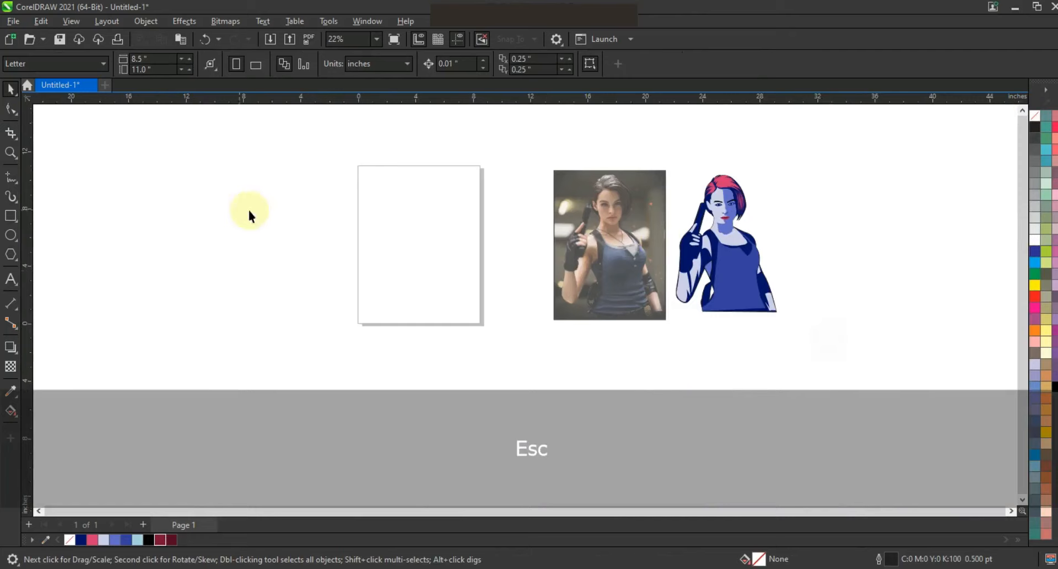
Draw a freehand inner-ear shape over the photo's ear and fill it with dark red without an outline
{"action": "left_click", "coordinate": [10, 153]}
{"action": "left_click", "coordinate": [655, 263]}
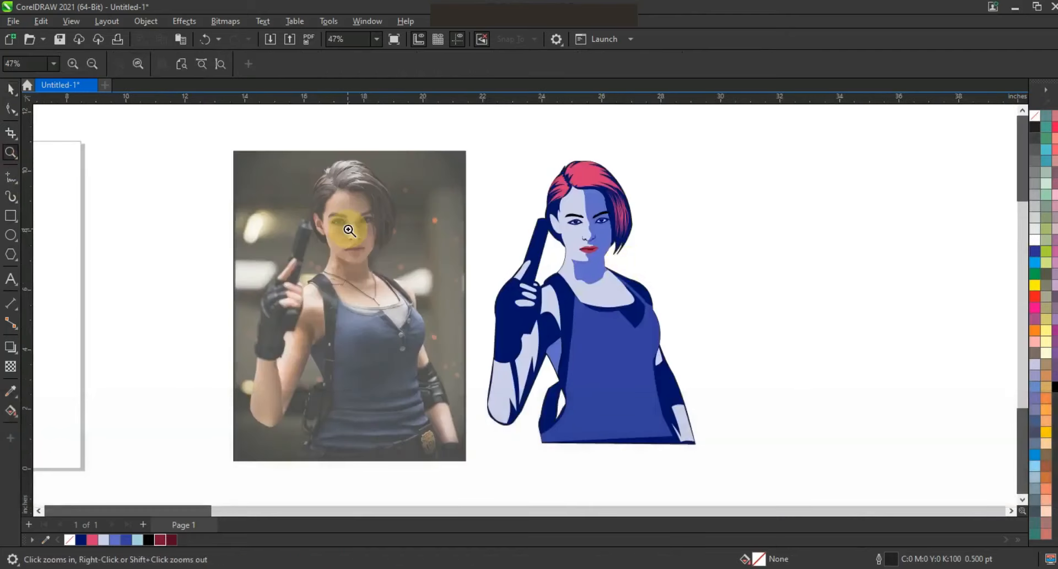
{"action": "left_click", "coordinate": [325, 230]}
{"action": "left_click", "coordinate": [10, 176]}
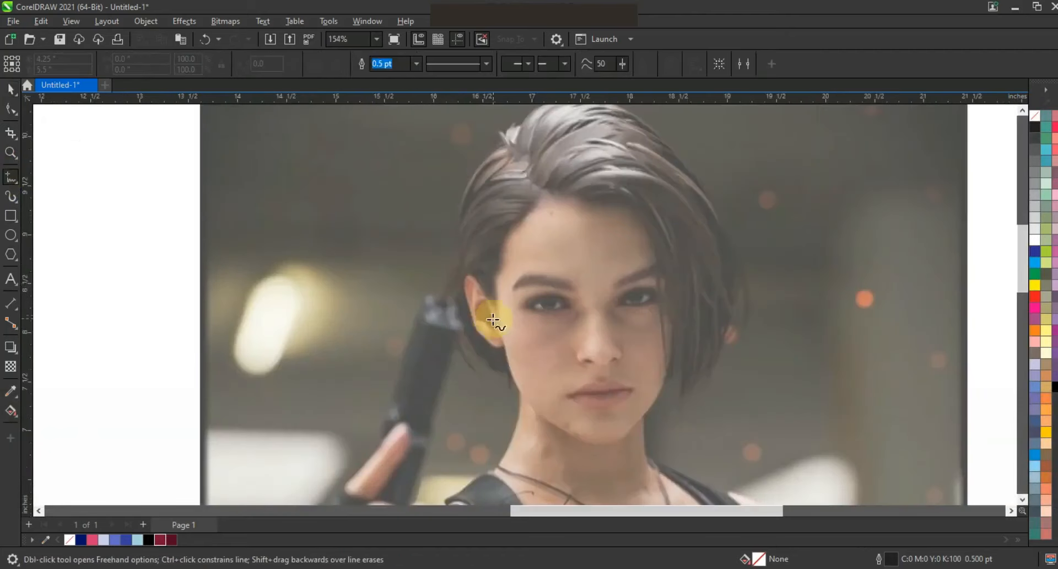
{"action": "left_click_drag", "start_coordinate": [476, 307], "coordinate": [493, 322]}
{"action": "key", "text": "space"}
{"action": "left_click", "coordinate": [160, 539]}
{"action": "right_click", "coordinate": [1036, 117]}
{"action": "left_click", "coordinate": [1034, 126]}
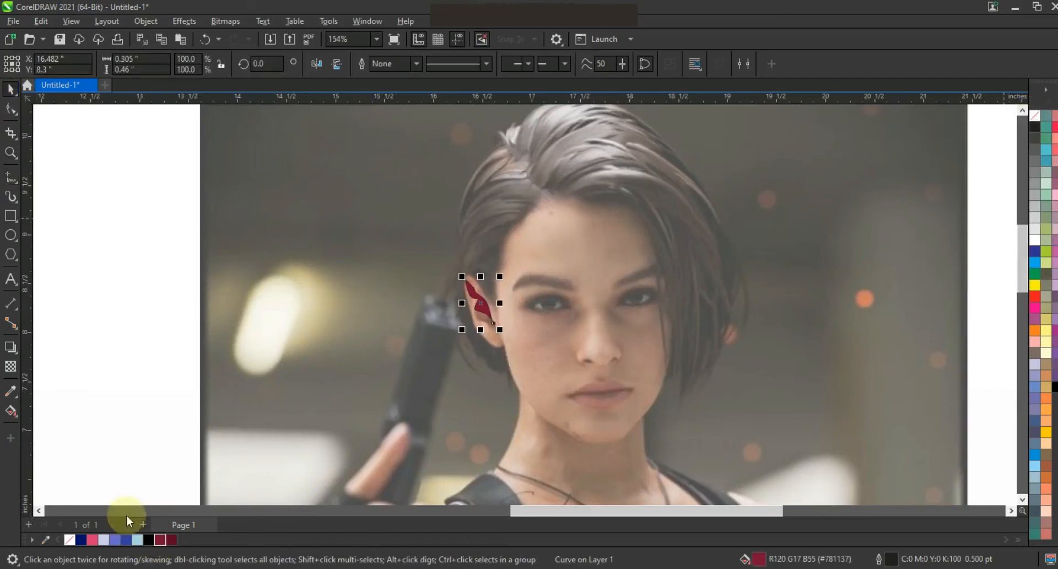
Recolour the inner-ear shape blue (R 53, G 63, B 158) and move it onto the artwork's ear
{"action": "key", "text": "F3"}
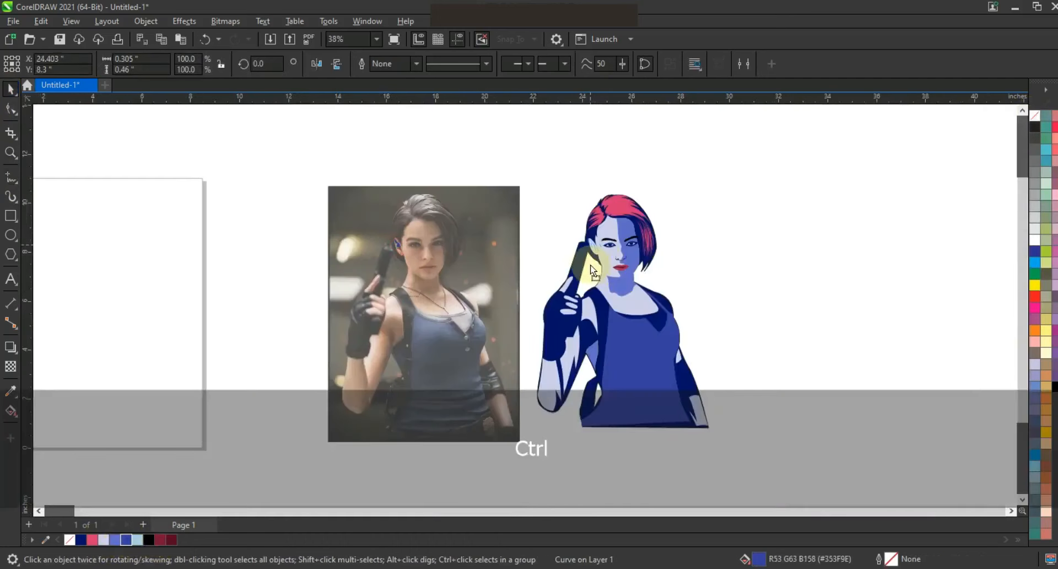
{"action": "left_click", "coordinate": [832, 255]}
{"action": "left_click_drag", "start_coordinate": [779, 130], "coordinate": [273, 482]}
{"action": "key", "text": "shift+F2"}
{"action": "key", "text": "Escape"}
Draw freehand highlight shapes over the gun's muzzle and a small one on the gun above the raised fingertip
{"action": "key", "text": "z"}
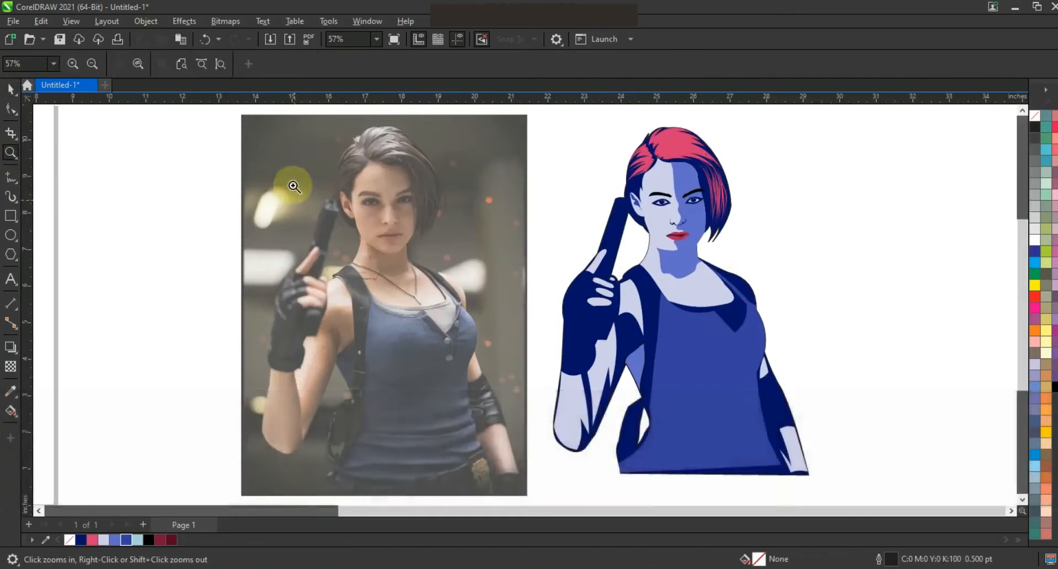
{"action": "left_click_drag", "start_coordinate": [293, 183], "coordinate": [439, 263]}
{"action": "left_click", "coordinate": [11, 178]}
{"action": "left_click_drag", "start_coordinate": [365, 239], "coordinate": [335, 232]}
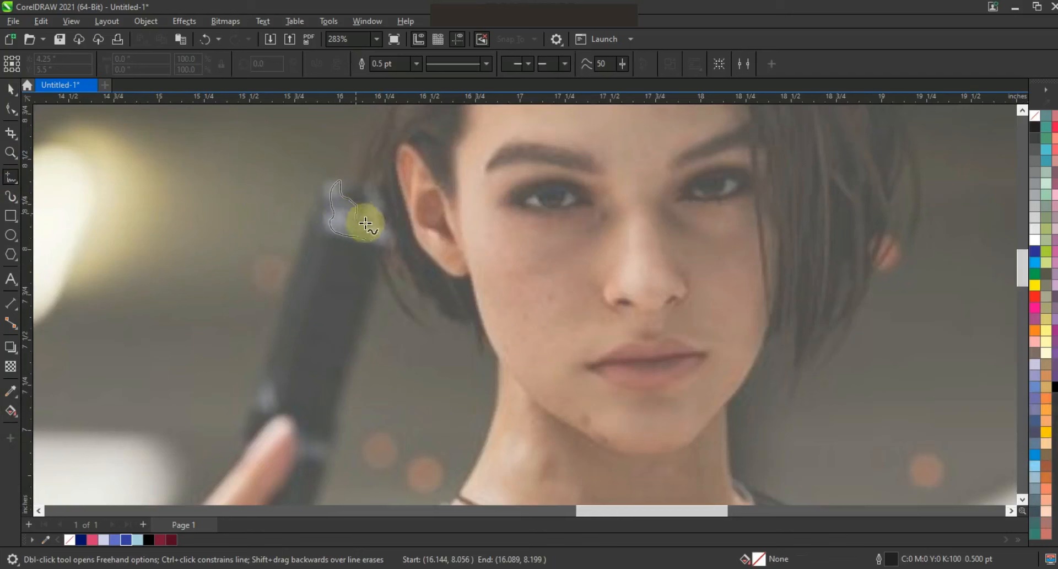
{"action": "left_click_drag", "start_coordinate": [367, 240], "coordinate": [366, 239]}
{"action": "key", "text": "F3"}
{"action": "key", "text": "F3"}
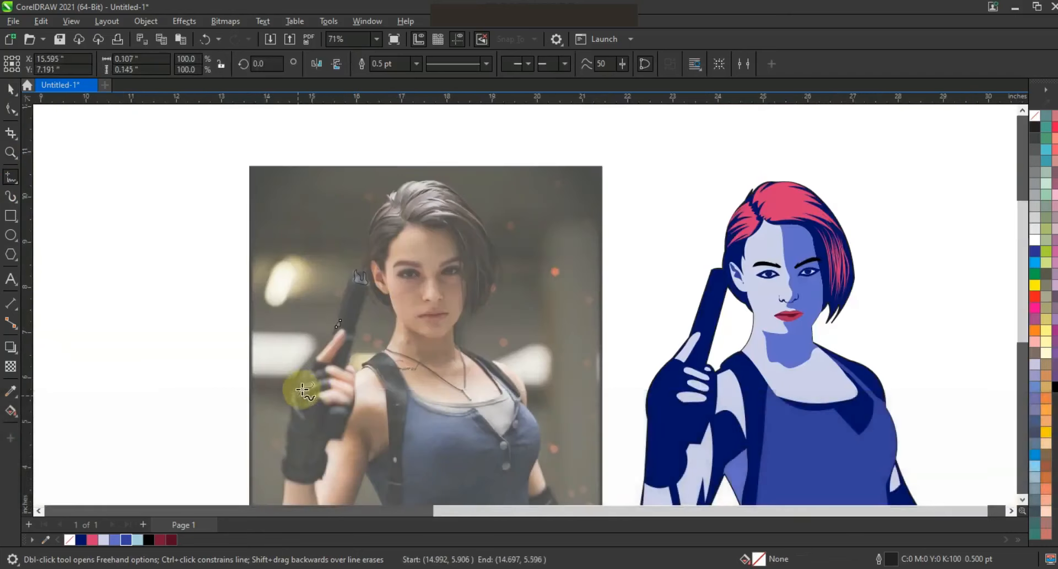
Draw freehand highlight shapes over the glove's knuckles, palm edge and wrist
{"action": "left_click_drag", "start_coordinate": [309, 369], "coordinate": [295, 395]}
{"action": "mouse_move", "coordinate": [331, 408]}
{"action": "left_mouse_down"}
{"action": "mouse_move", "coordinate": [346, 410]}
{"action": "mouse_move", "coordinate": [332, 408]}
{"action": "left_mouse_up"}
{"action": "left_click_drag", "start_coordinate": [305, 440], "coordinate": [310, 452]}
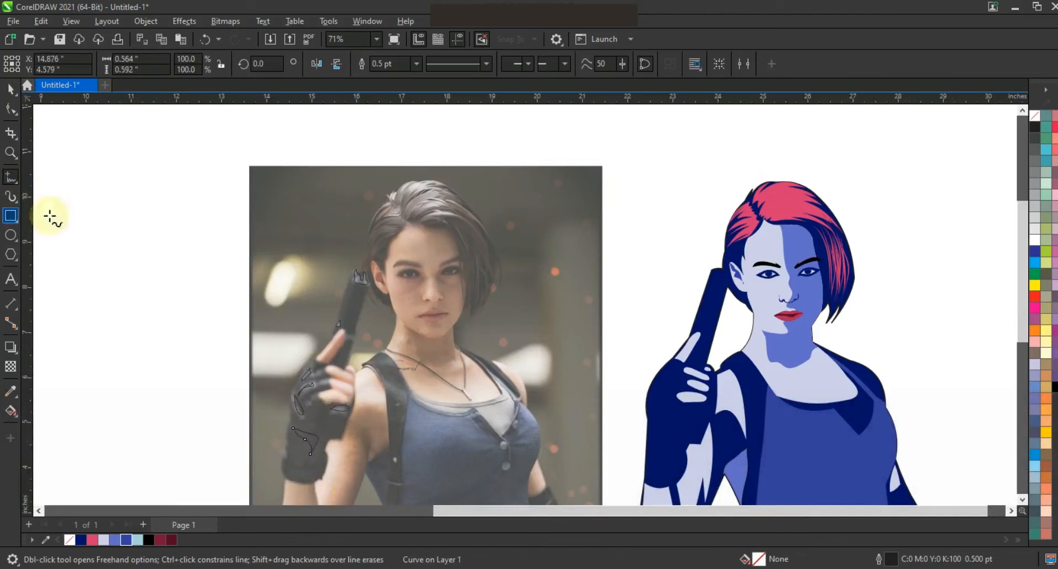
Fill the seven gun and glove highlights with pink, remove their outlines and move them onto the artwork's raised hand
{"action": "key", "text": "space"}
{"action": "left_click_drag", "start_coordinate": [145, 210], "coordinate": [394, 463]}
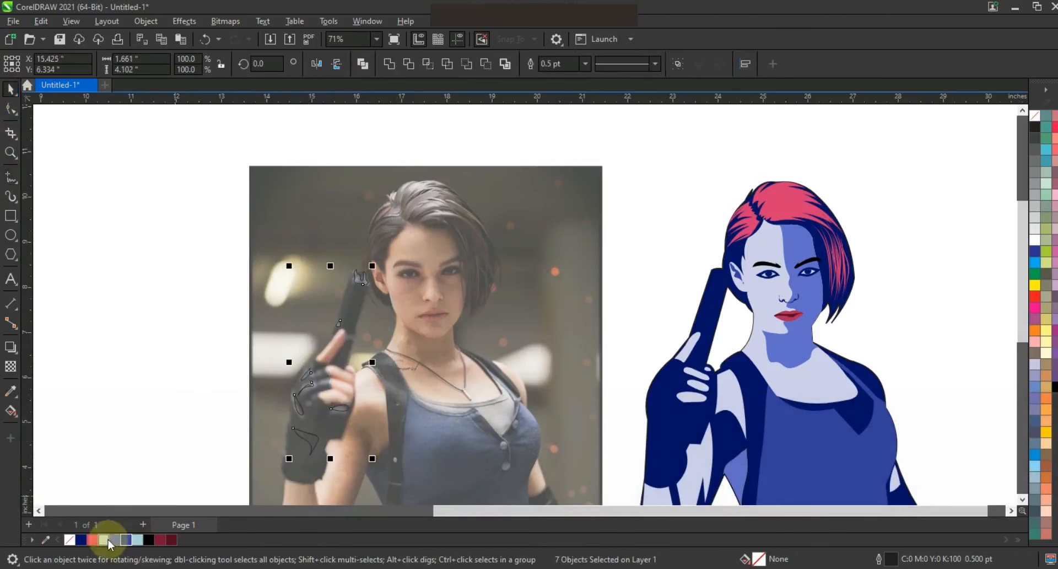
{"action": "left_click_drag", "start_coordinate": [337, 325], "coordinate": [695, 339]}
{"action": "right_click", "coordinate": [1035, 117]}
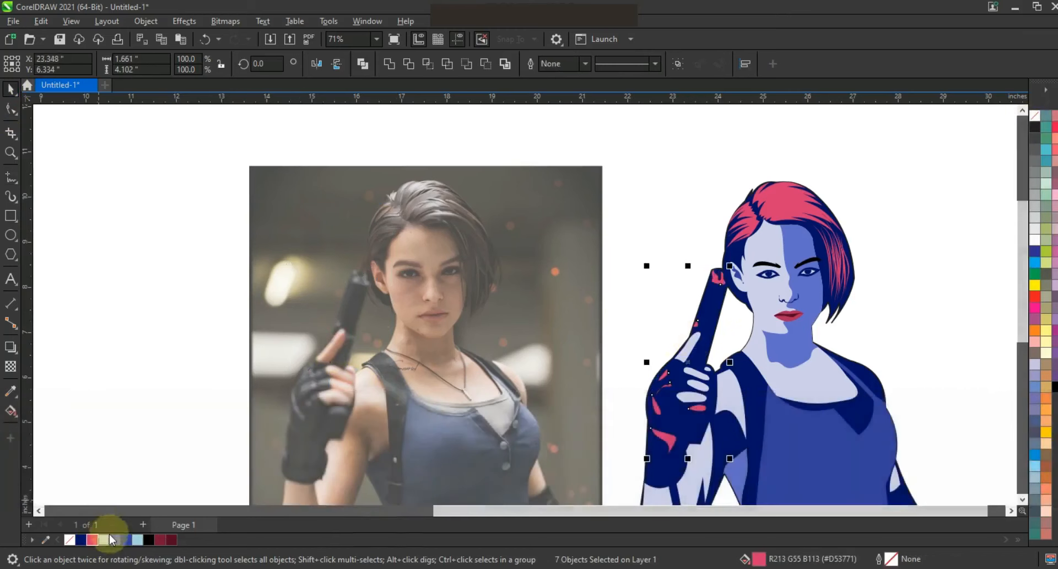
Draw a freehand curve of fabric folds, about 4.4 by 1.5 inches, across the waist of the photo's blue top
{"action": "key", "text": "Escape"}
{"action": "scroll", "coordinate": [708, 297], "scroll_direction": "down", "scroll_amount": 5}
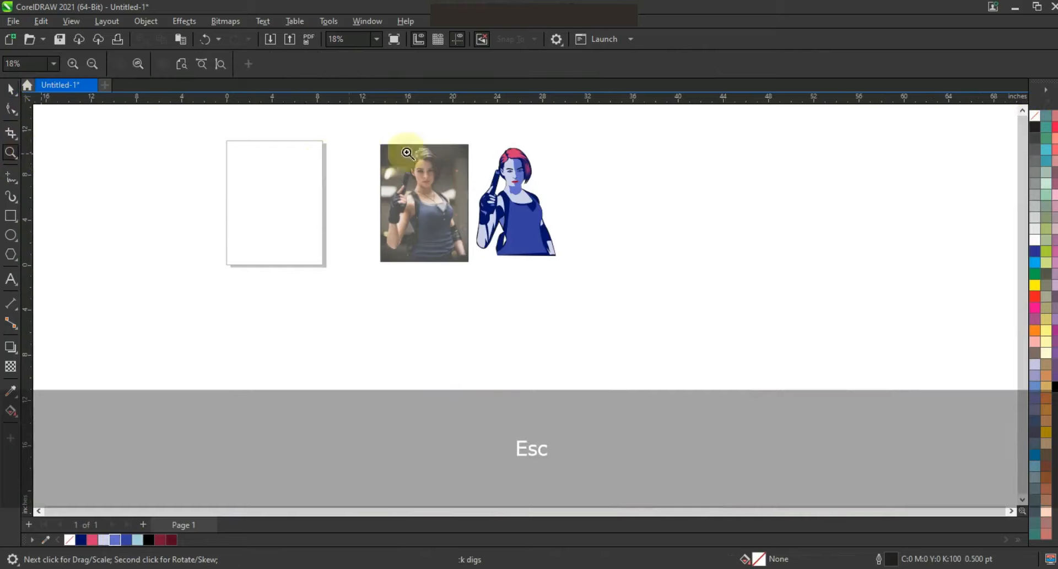
{"action": "key", "text": "z"}
{"action": "left_click_drag", "start_coordinate": [351, 130], "coordinate": [615, 282]}
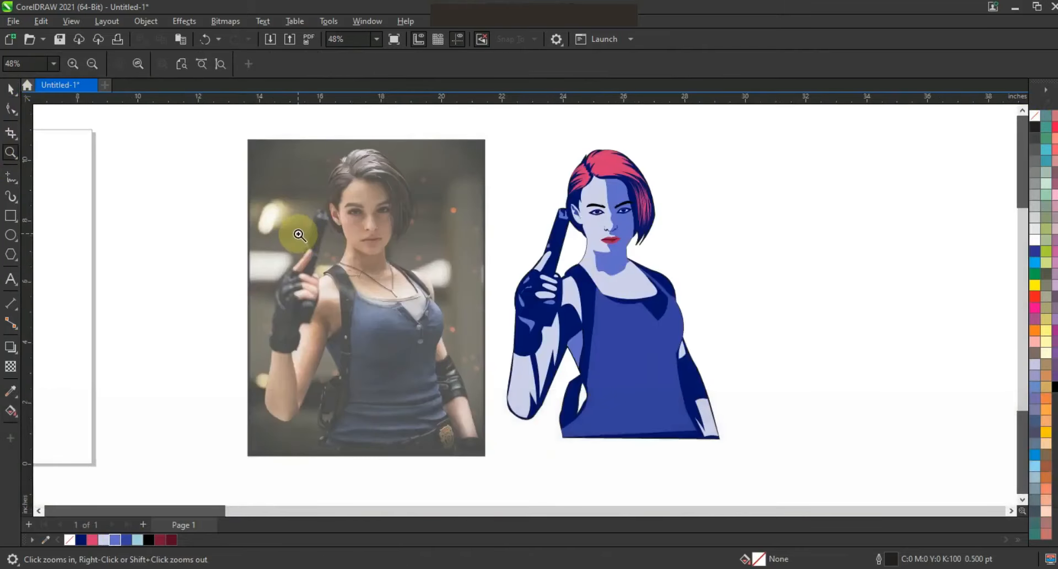
{"action": "left_click", "coordinate": [10, 178]}
{"action": "mouse_move", "coordinate": [341, 397]}
{"action": "left_mouse_down"}
{"action": "mouse_move", "coordinate": [404, 402]}
{"action": "mouse_move", "coordinate": [355, 404]}
{"action": "left_mouse_up"}
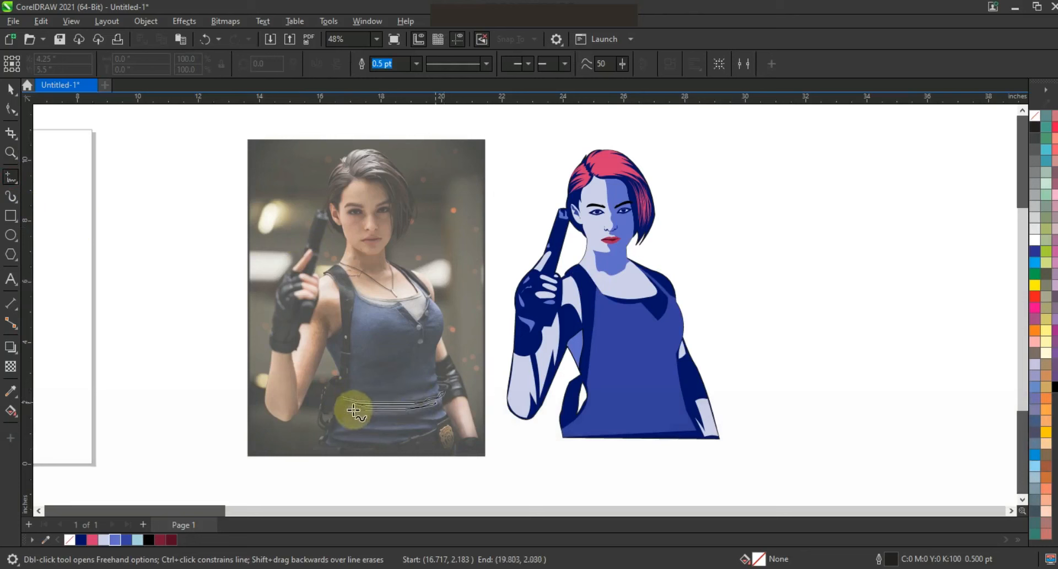
{"action": "left_click_drag", "start_coordinate": [312, 438], "coordinate": [311, 438]}
Move the fold curve onto the artwork's waist, create filled shapes from its enclosed areas, and delete the original curve
{"action": "left_click", "coordinate": [11, 88]}
{"action": "left_click_drag", "start_coordinate": [361, 414], "coordinate": [597, 411]}
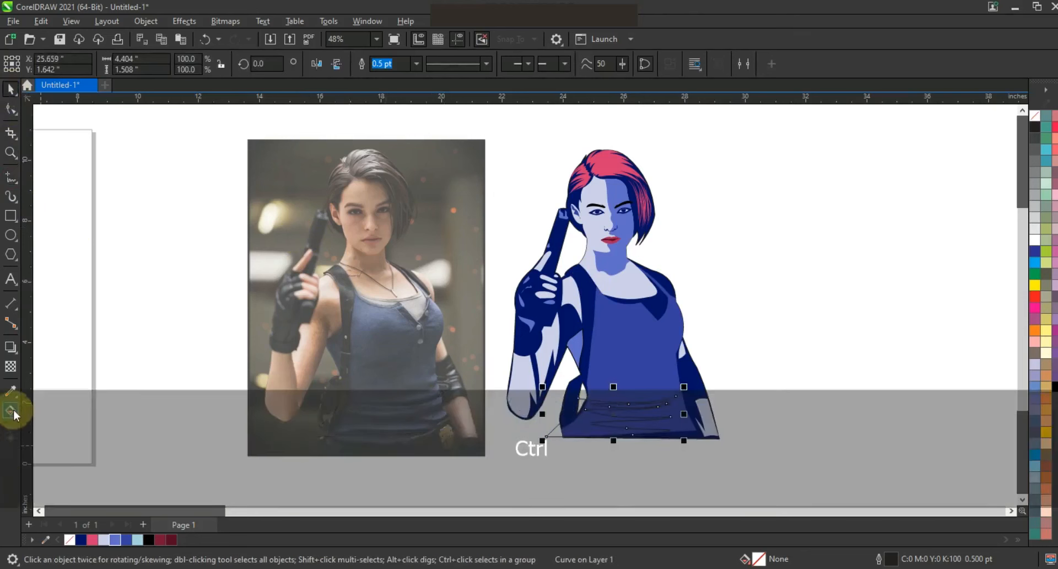
{"action": "left_click", "coordinate": [14, 413]}
{"action": "left_click", "coordinate": [54, 426]}
{"action": "left_click", "coordinate": [594, 419]}
{"action": "left_click", "coordinate": [10, 88]}
{"action": "key", "text": "Delete"}
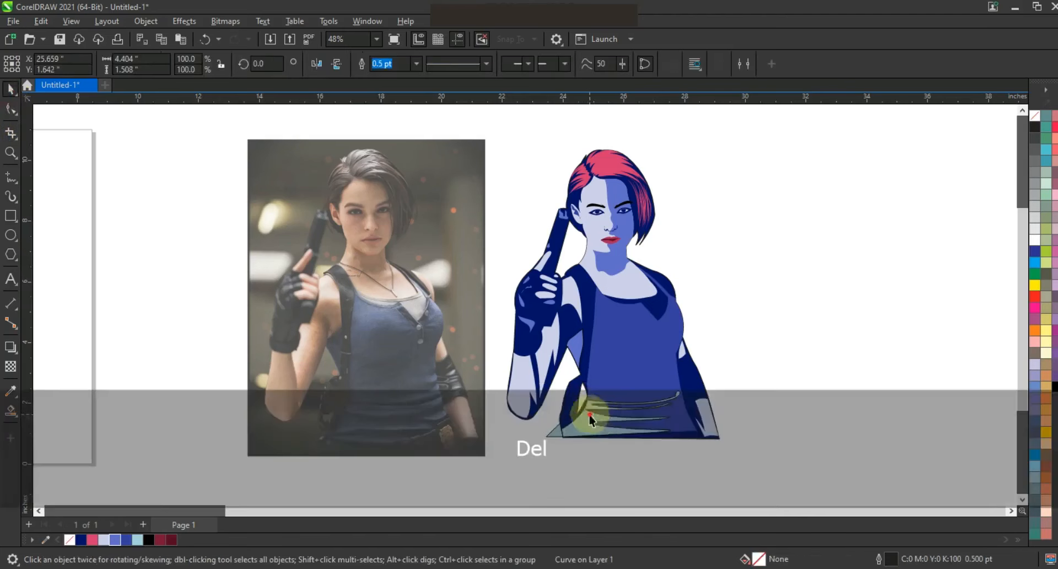
Fill the waist fold shapes with dark blue and remove their outlines
{"action": "left_click", "coordinate": [124, 543]}
{"action": "right_click", "coordinate": [1034, 115]}
{"action": "left_click", "coordinate": [981, 123]}
{"action": "right_click", "coordinate": [772, 418]}
Place a copy of the fold shapes over the outer side of the artwork's chest, rotated about 195 degrees
{"action": "left_click_drag", "start_coordinate": [543, 414], "coordinate": [708, 360]}
{"action": "left_click", "coordinate": [708, 360]}
{"action": "left_click_drag", "start_coordinate": [760, 385], "coordinate": [733, 373]}
Select both sets of fold shapes and PowerClip them inside the artwork's blue top
{"action": "left_click", "coordinate": [646, 409], "text": "shift"}
{"action": "left_click", "coordinate": [719, 376], "text": "shift"}
{"action": "left_click", "coordinate": [721, 376], "text": "shift"}
{"action": "right_click", "coordinate": [726, 373]}
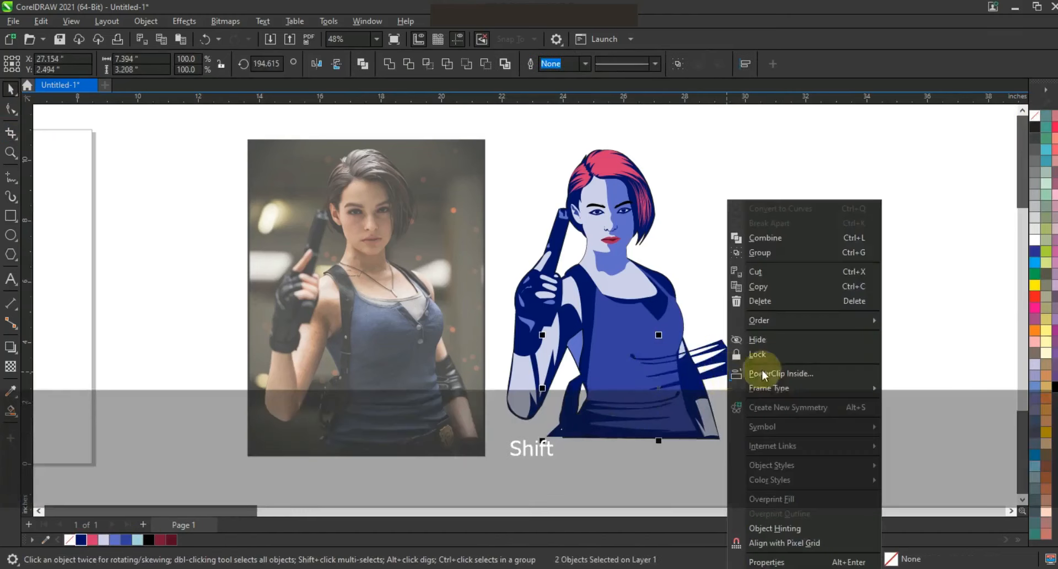
{"action": "left_click", "coordinate": [778, 373]}
{"action": "key", "text": "Escape"}
{"action": "scroll", "coordinate": [733, 331], "scroll_direction": "down", "scroll_amount": 2}
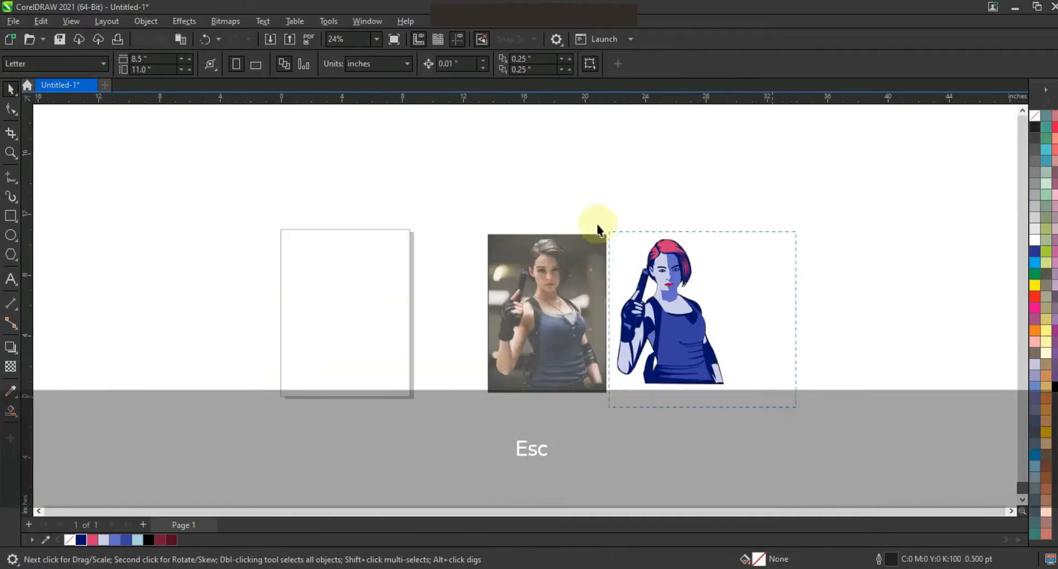